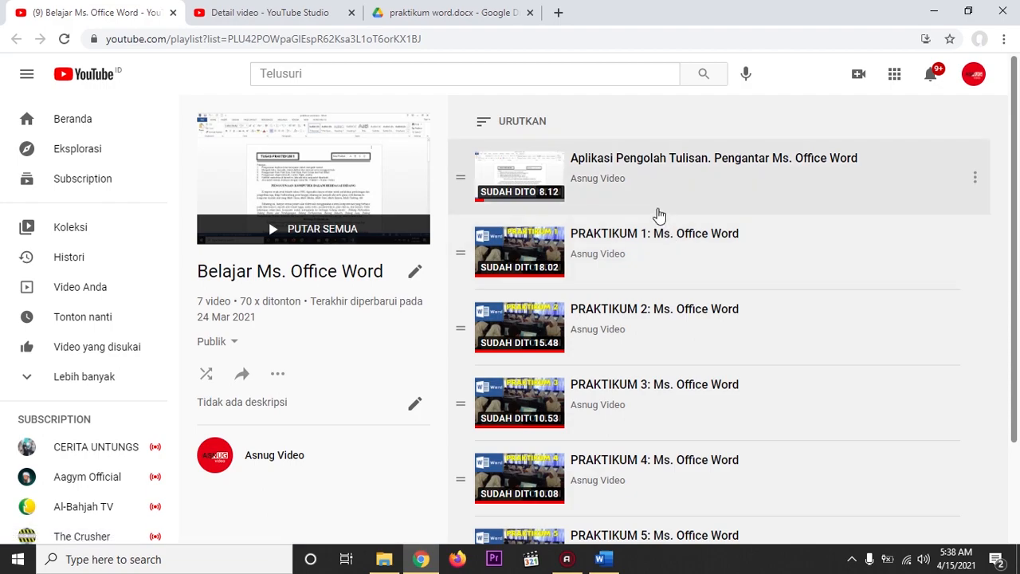
Look over the Belajar Ms. Office Word playlist and bring up the Tugas Praktekum 15 page in praktikum word.docx
scroll(659, 215, "down", 2)
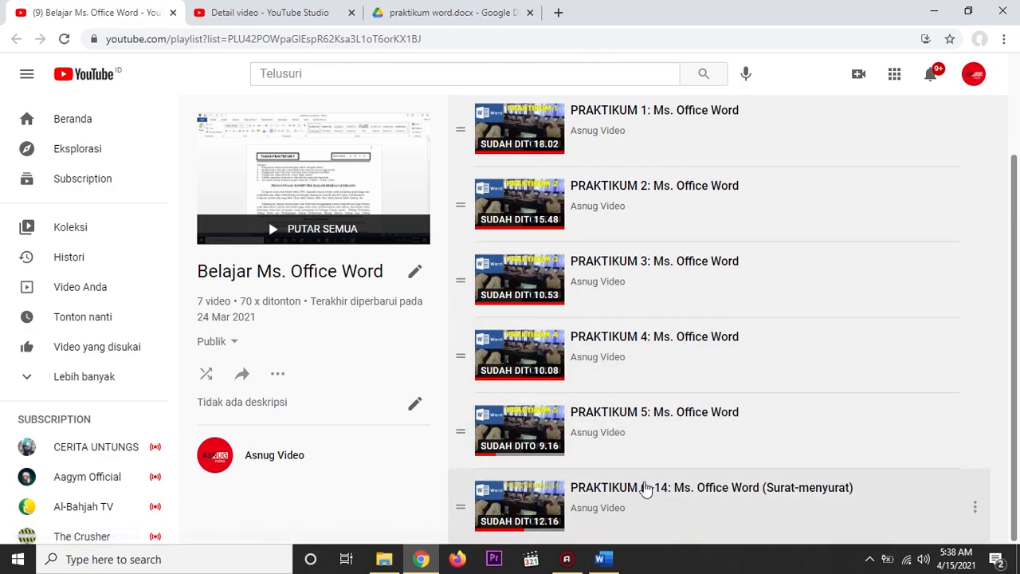
scroll(645, 487, "up", 2)
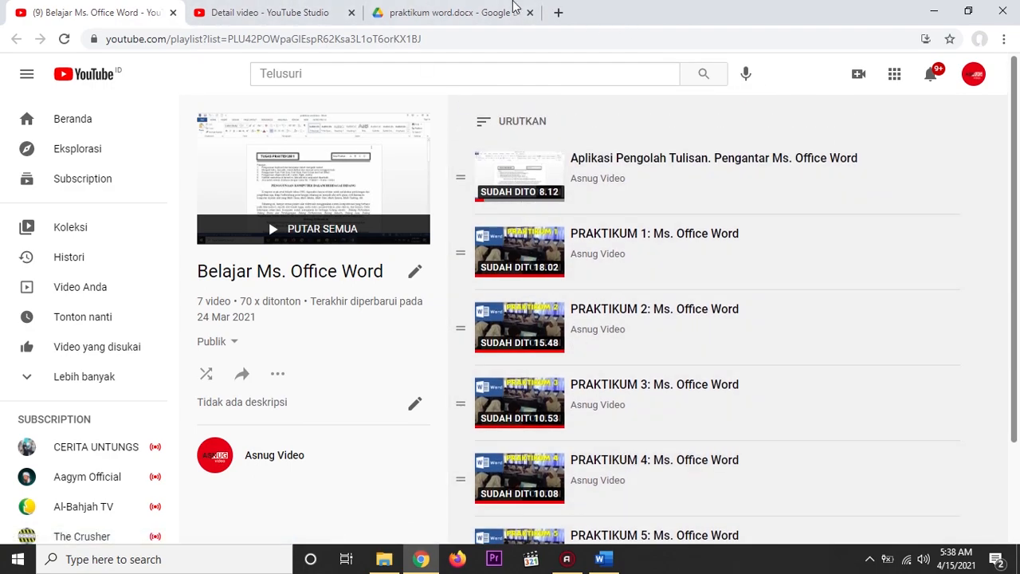
left_click(441, 8)
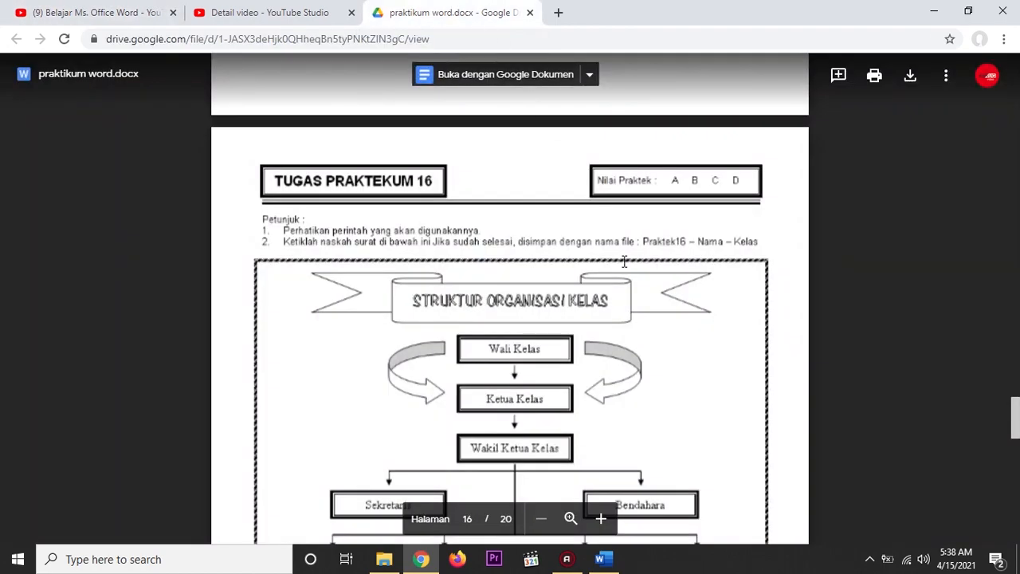
scroll(624, 262, "up", 10)
scroll(624, 261, "up", 3)
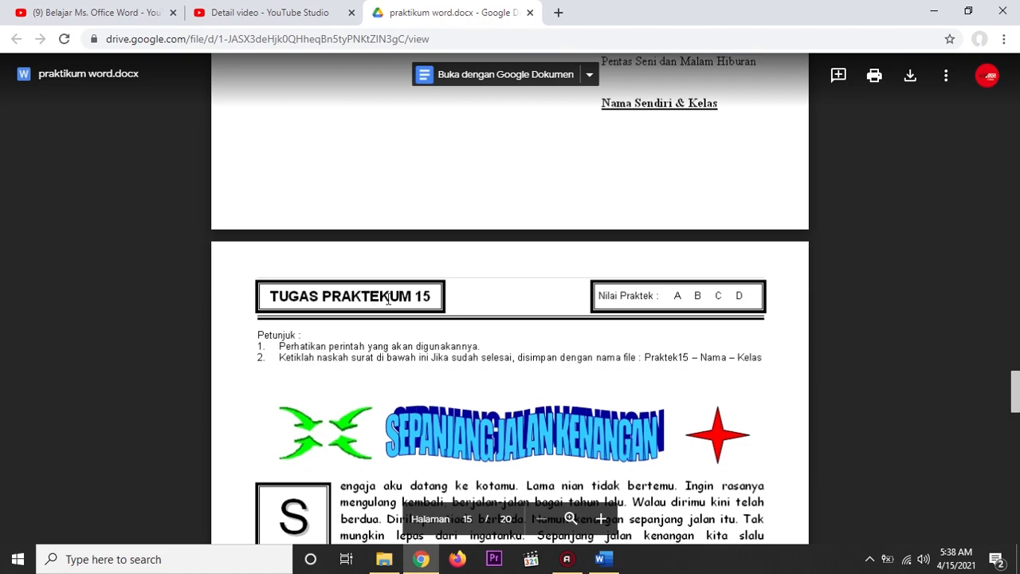
scroll(450, 299, "down", 1)
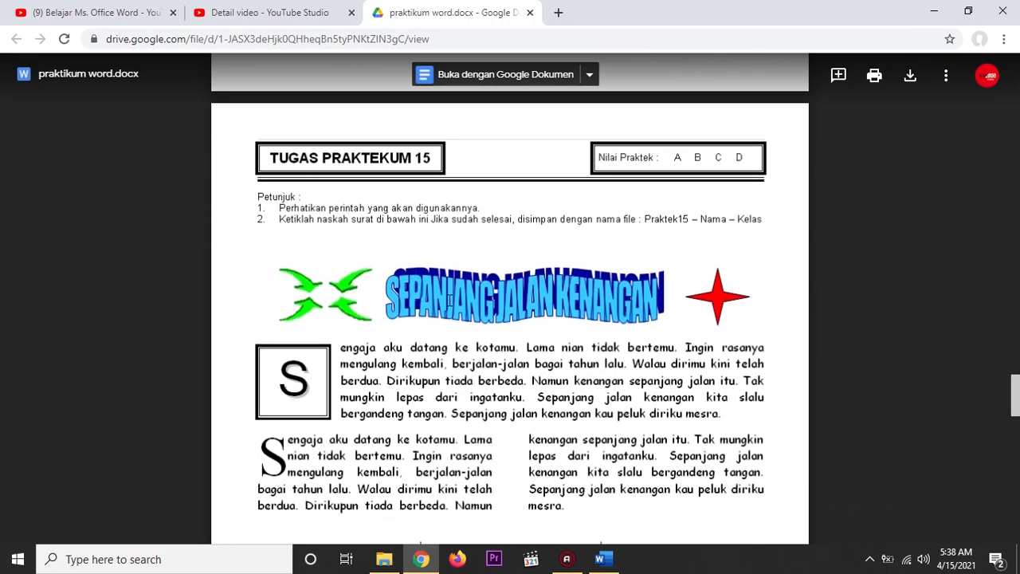
scroll(449, 299, "up", 1)
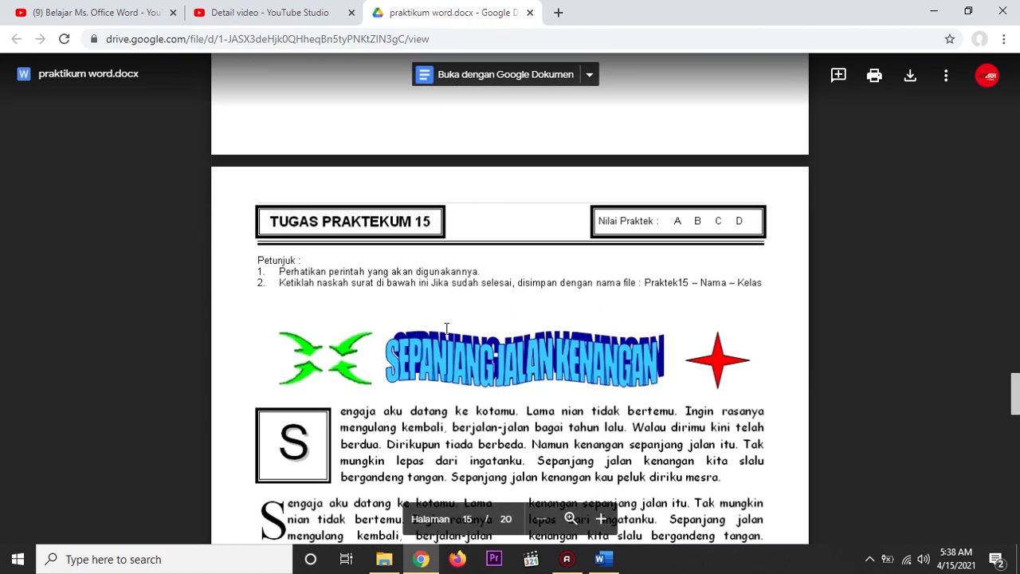
scroll(449, 328, "down", 2)
scroll(488, 309, "down", 4)
scroll(488, 309, "up", 4)
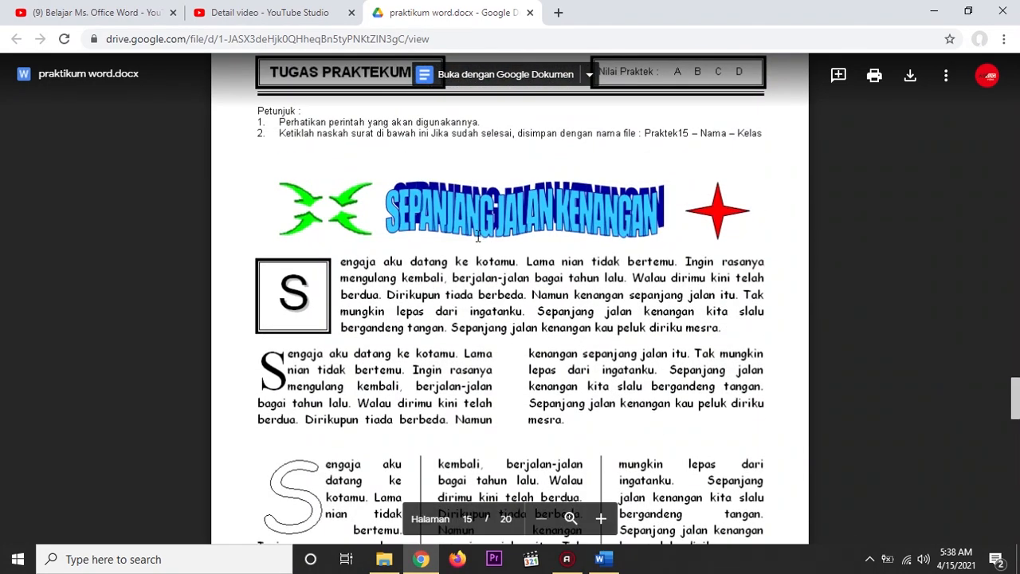
scroll(460, 230, "up", 2)
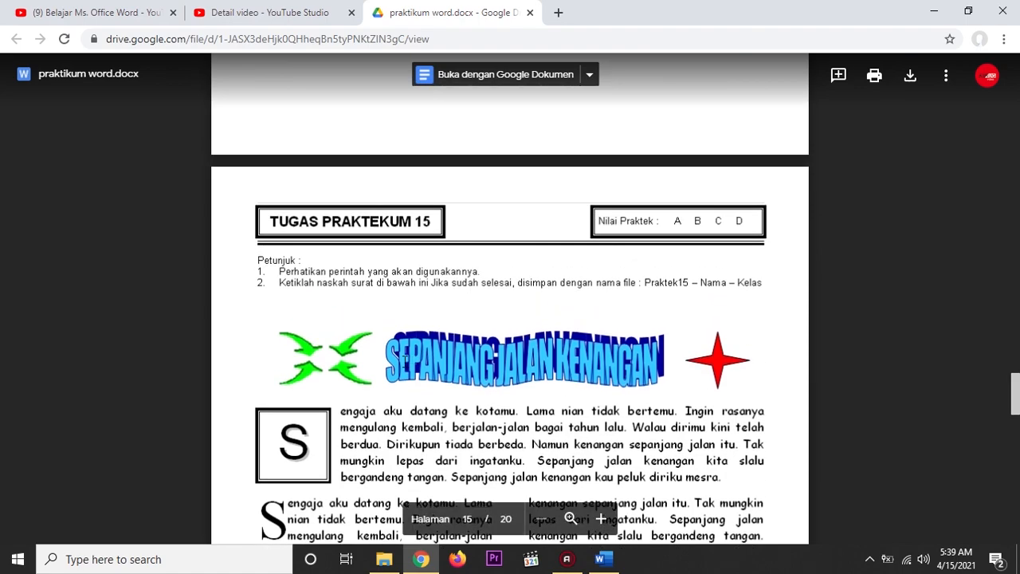
Examine the Tugas Praktekum 15 layout, including its WordArt title, shapes, drop caps and columns, and the start of Tugas Praktekum 16
scroll(405, 359, "down", 7)
scroll(405, 361, "down", 4)
scroll(405, 362, "up", 4)
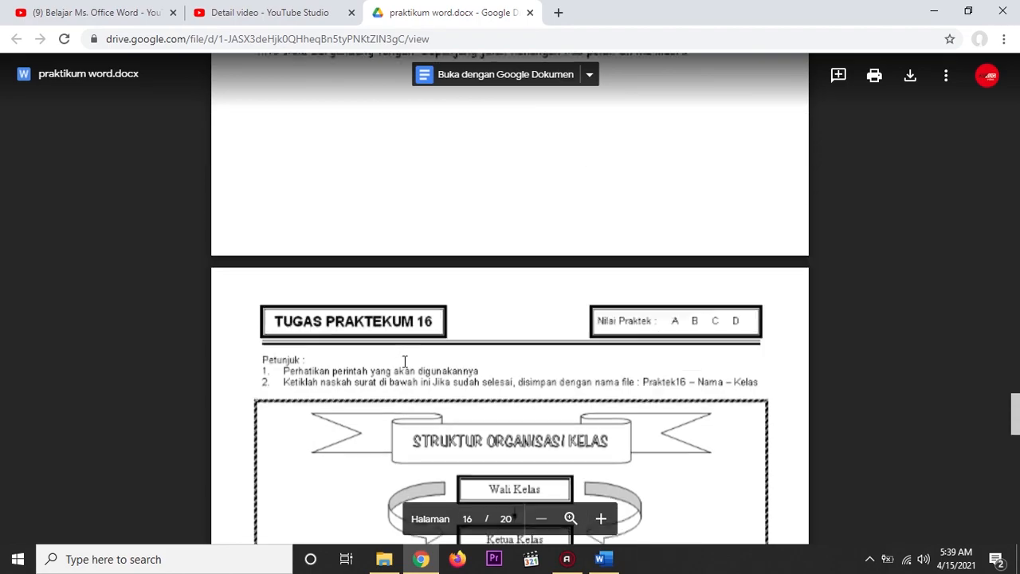
scroll(405, 361, "down", 3)
scroll(405, 361, "down", 5)
scroll(405, 361, "up", 10)
scroll(405, 362, "up", 4)
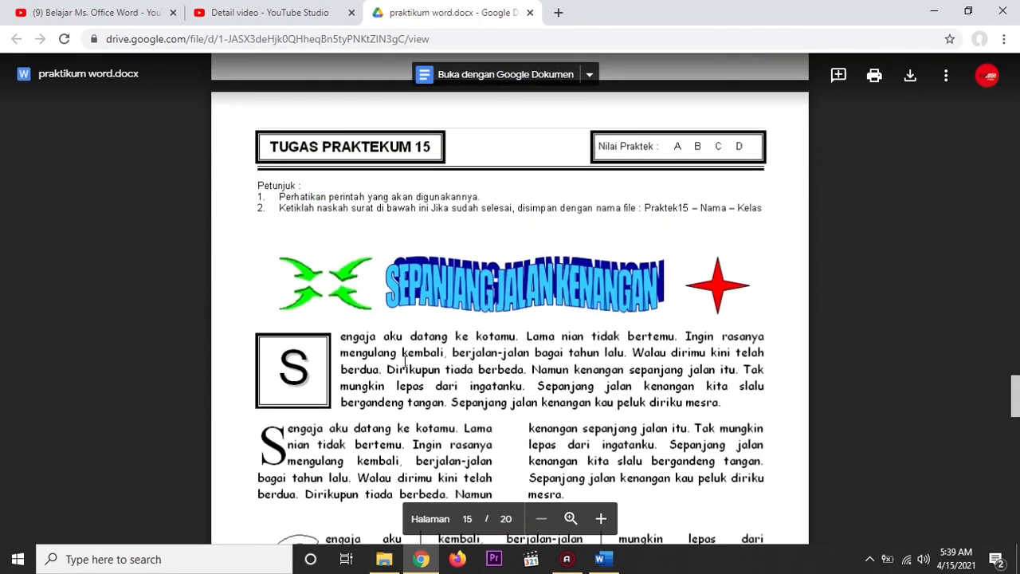
scroll(478, 284, "down", 4)
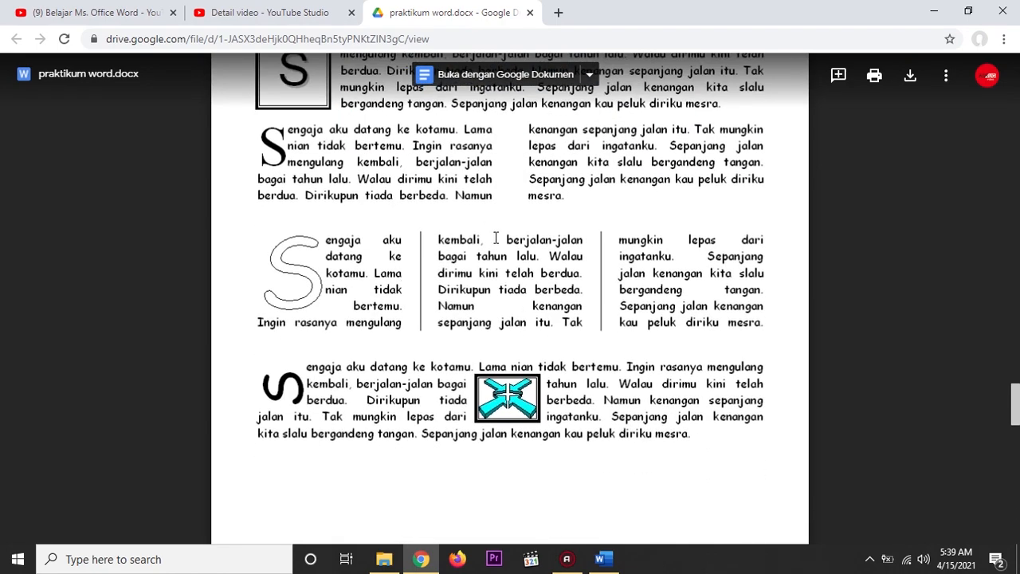
scroll(495, 237, "up", 3)
scroll(495, 238, "up", 3)
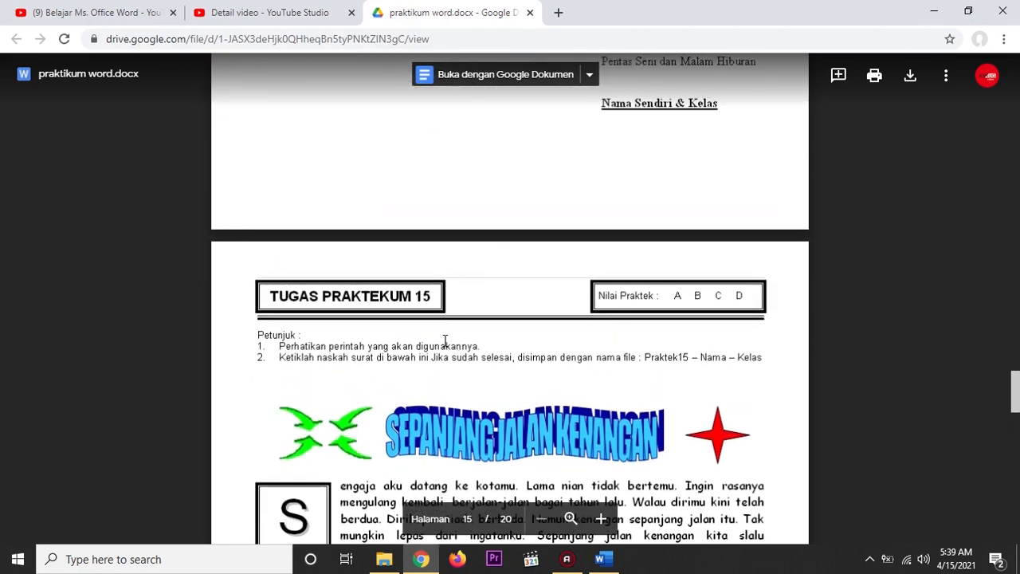
scroll(444, 335, "down", 12)
scroll(442, 315, "up", 12)
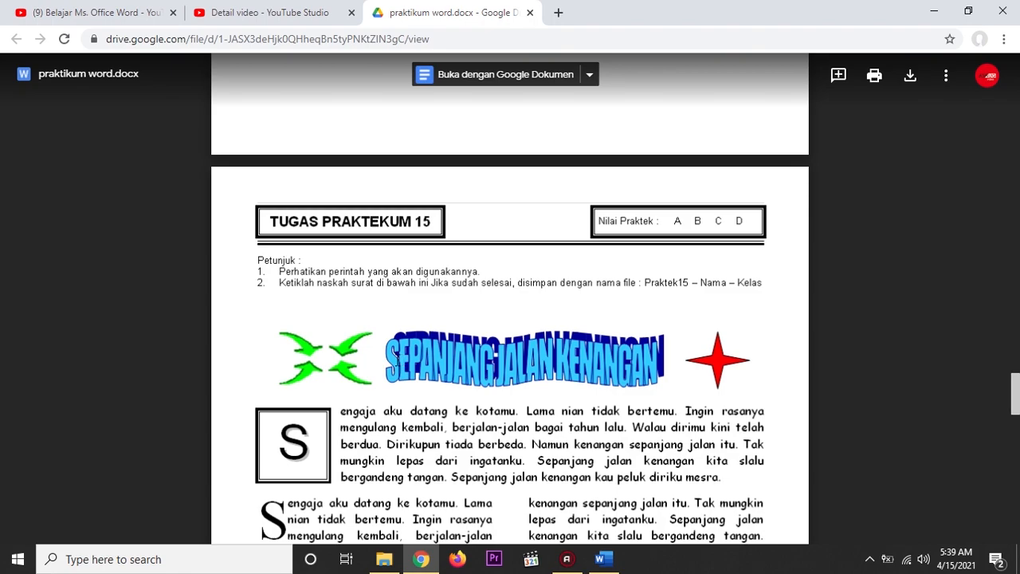
scroll(394, 353, "down", 2)
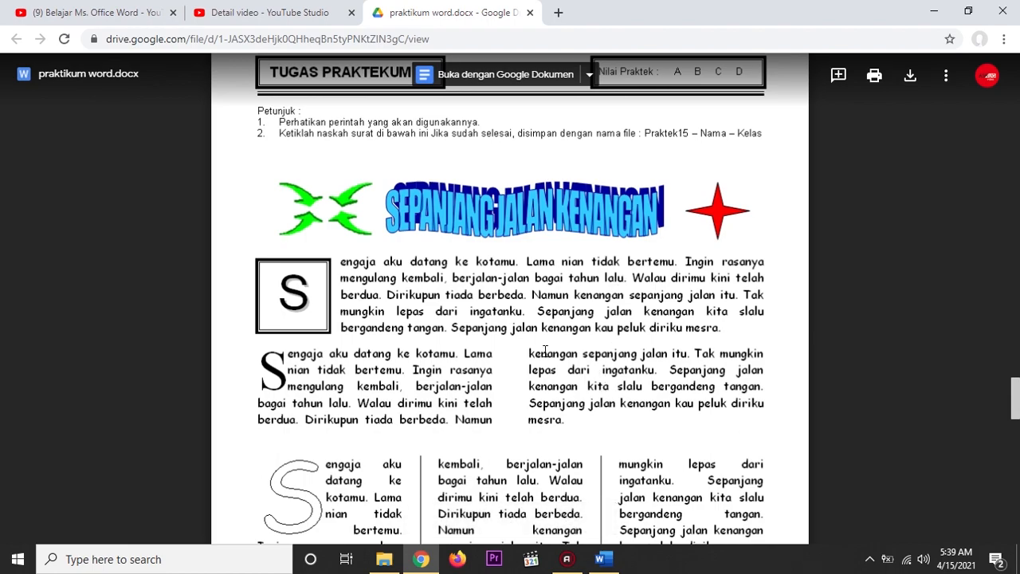
scroll(544, 351, "down", 12)
scroll(548, 358, "up", 5)
scroll(549, 358, "down", 4)
scroll(480, 407, "up", 1)
scroll(481, 407, "up", 5)
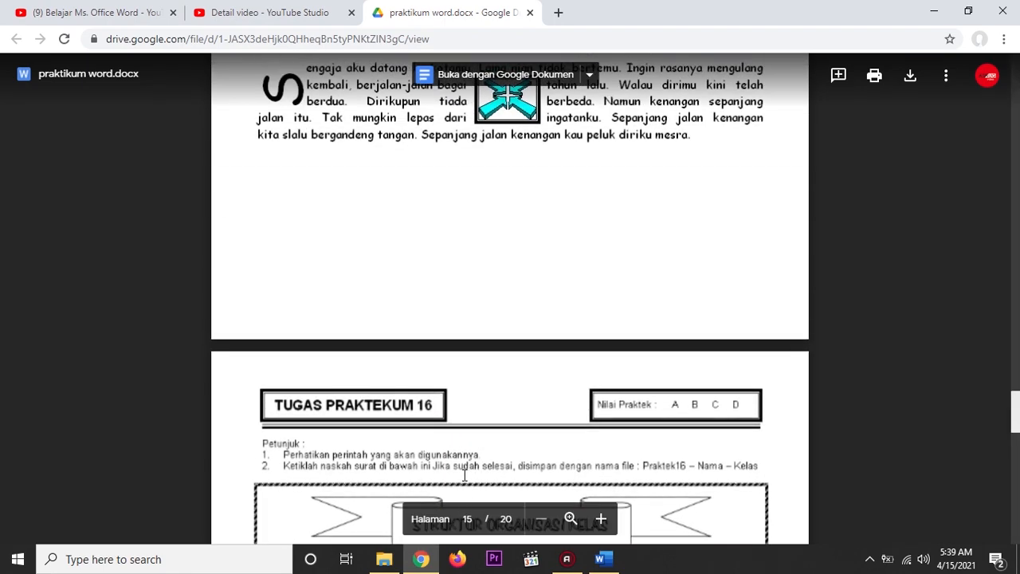
Switch to the open Word document, close the Format Text Effects pane and place the cursor on the blank last page
left_click(384, 558)
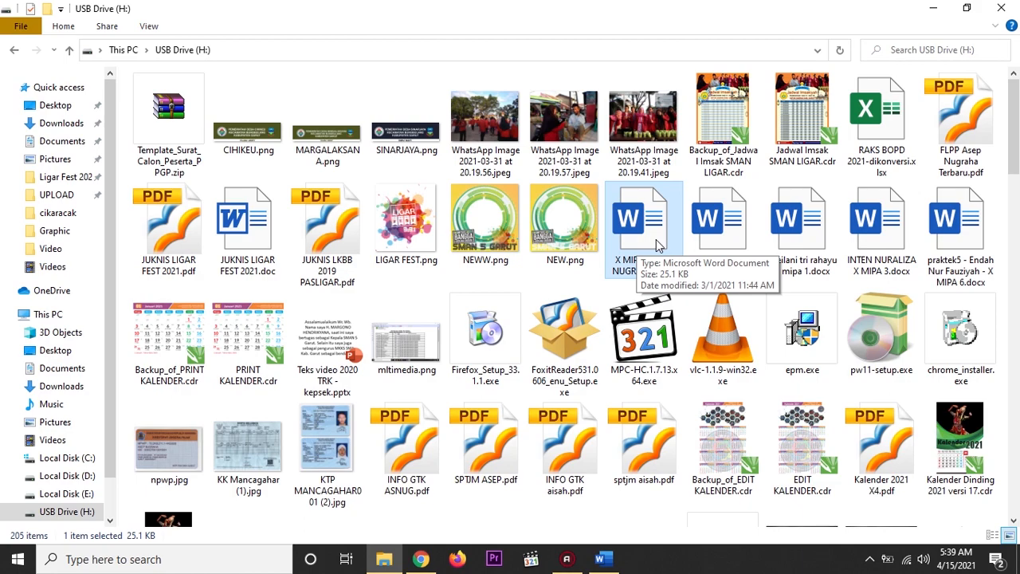
left_click(607, 563)
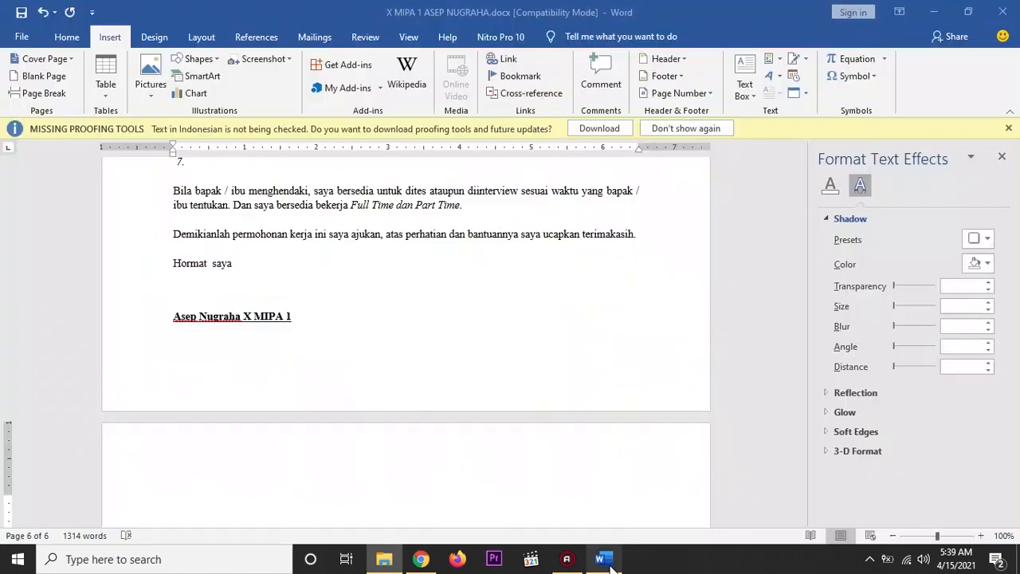
scroll(554, 351, "up", 3)
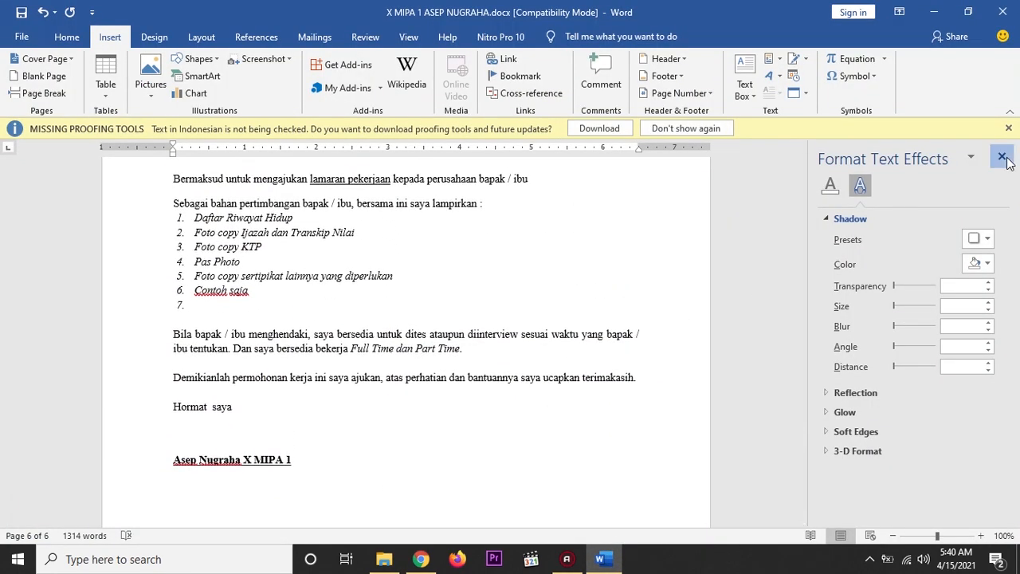
left_click(1003, 157)
scroll(612, 280, "up", 10)
scroll(618, 277, "up", 12)
scroll(623, 275, "down", 8)
scroll(622, 275, "down", 15)
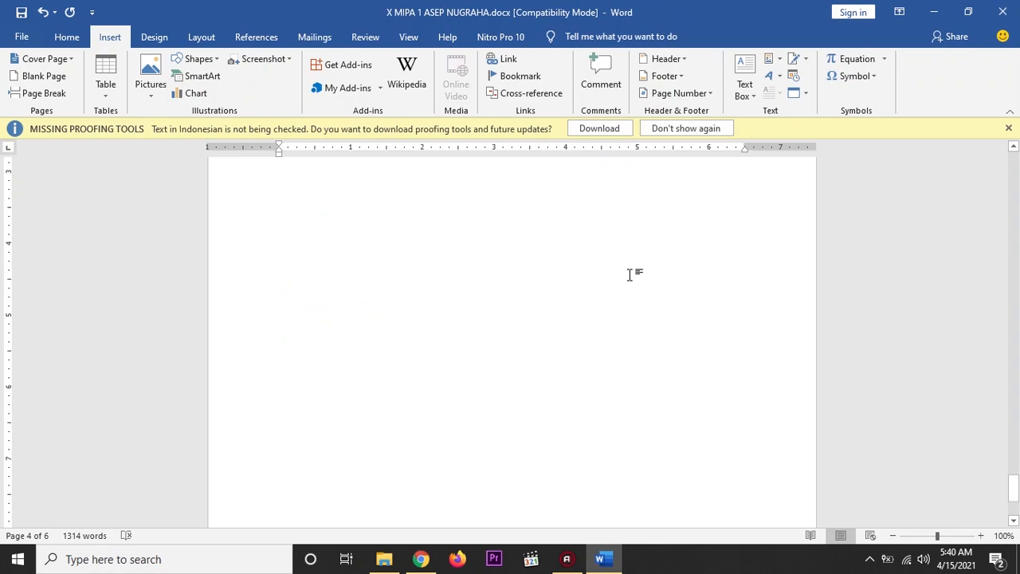
scroll(612, 289, "up", 4)
left_click(373, 384)
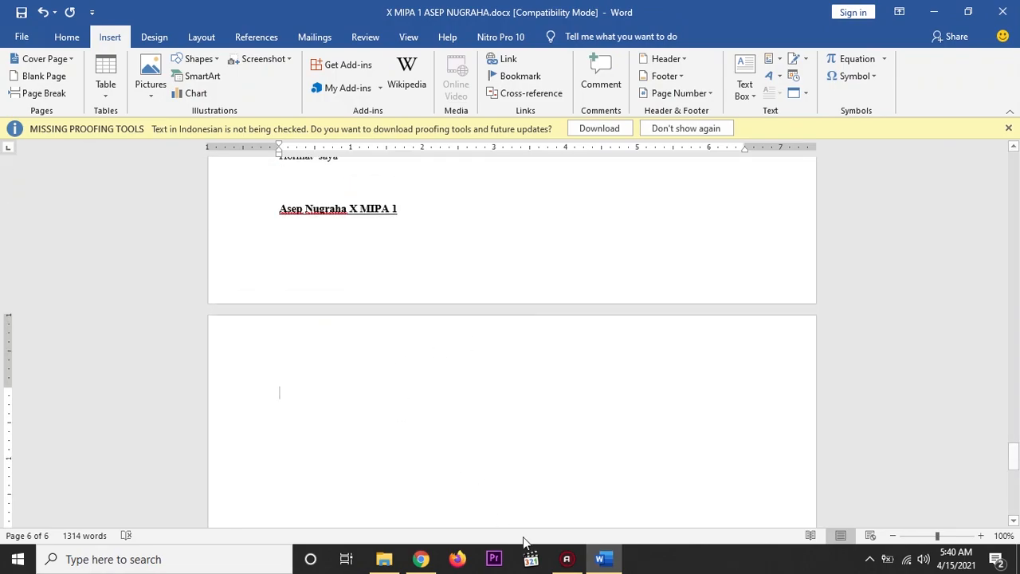
Switch to Chrome and check the title and paragraph layouts of Tugas Praktekum 15 again as reference
left_click(418, 560)
scroll(505, 456, "up", 10)
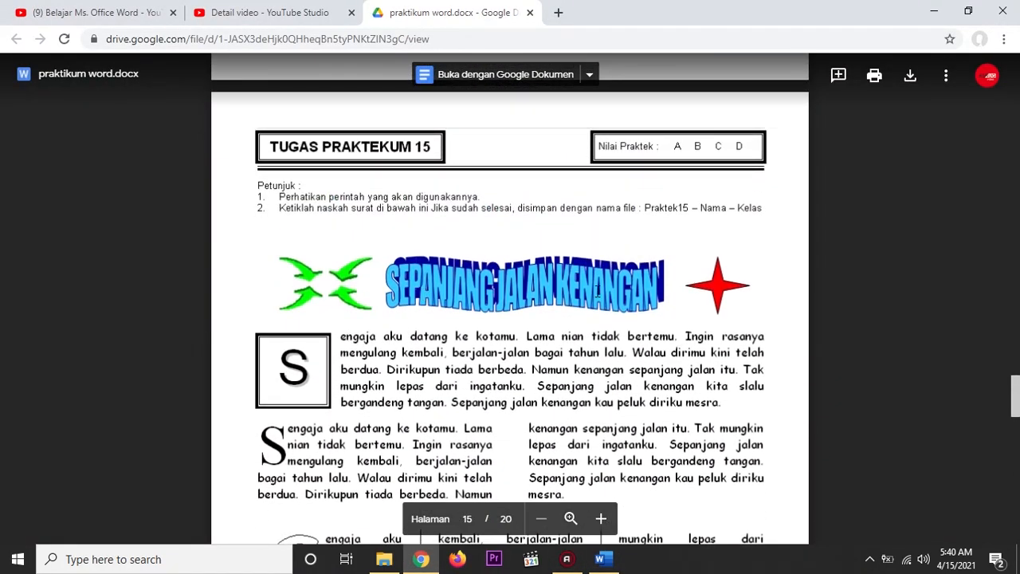
scroll(479, 371, "down", 4)
scroll(496, 370, "up", 6)
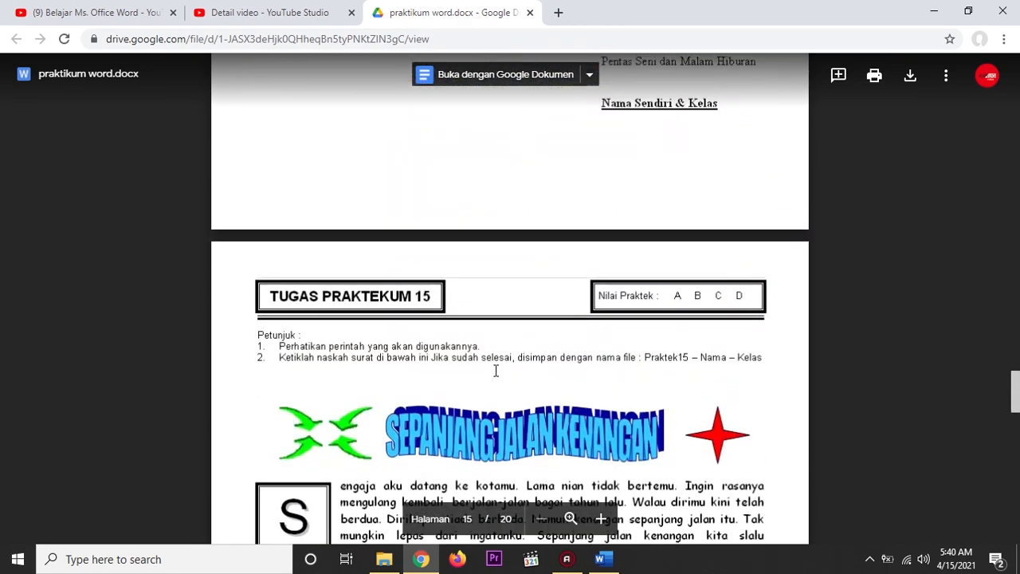
scroll(495, 370, "down", 4)
scroll(499, 371, "down", 1)
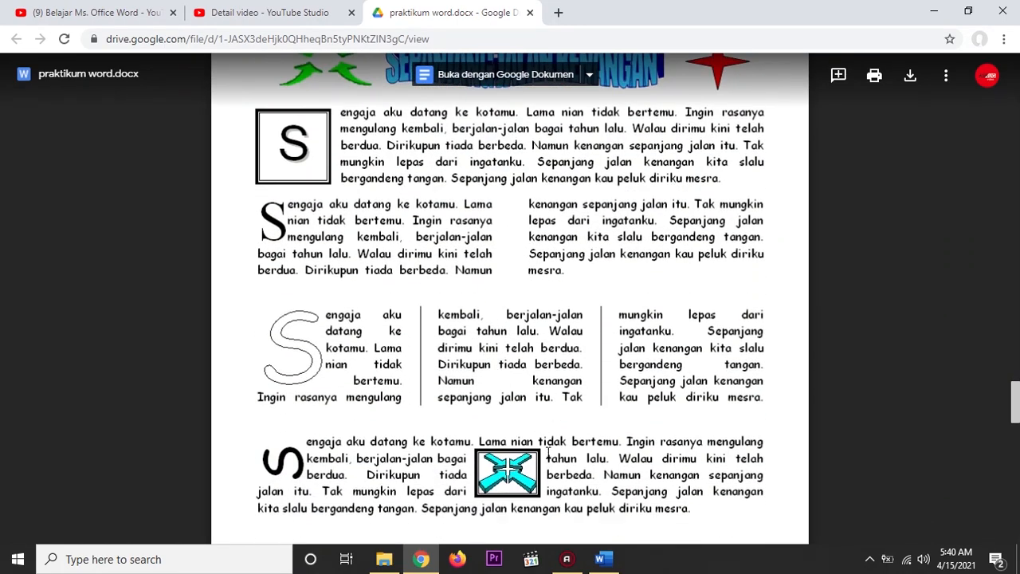
Switch to Word and insert turquoise WordArt reading "SEPANJANG JALAN KENANGAN" on the blank last page
left_click(602, 561)
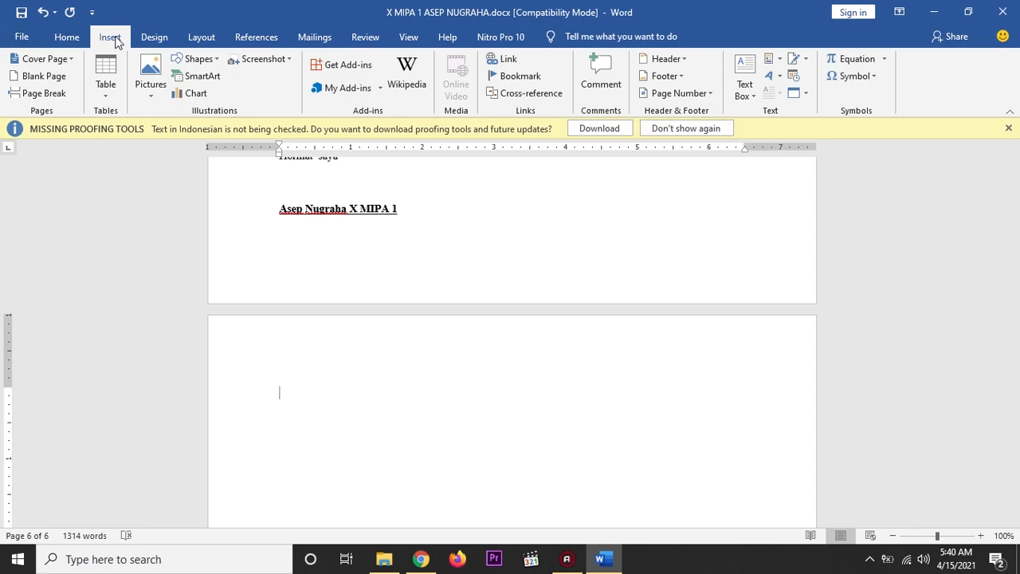
left_click(772, 76)
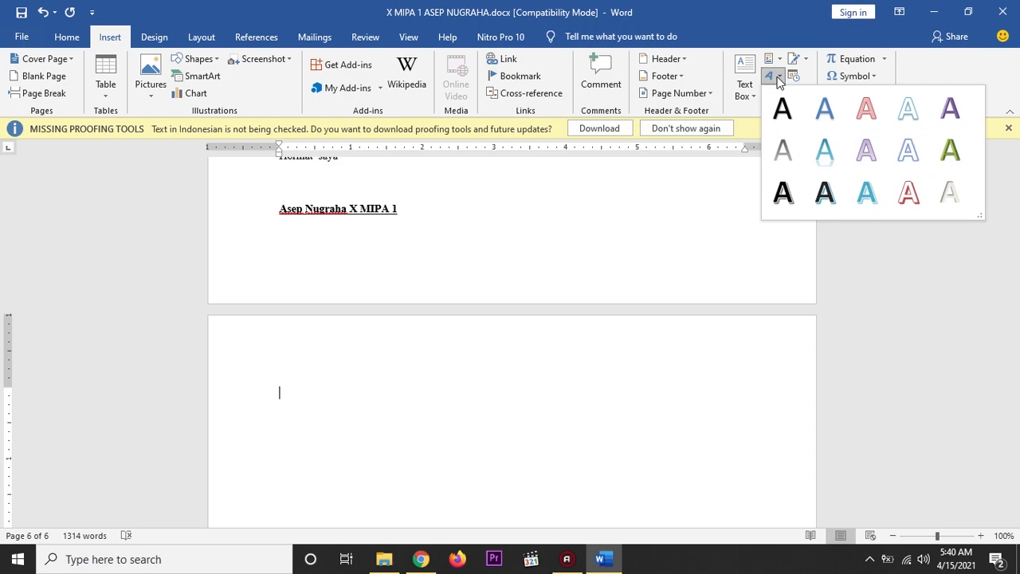
left_click(868, 194)
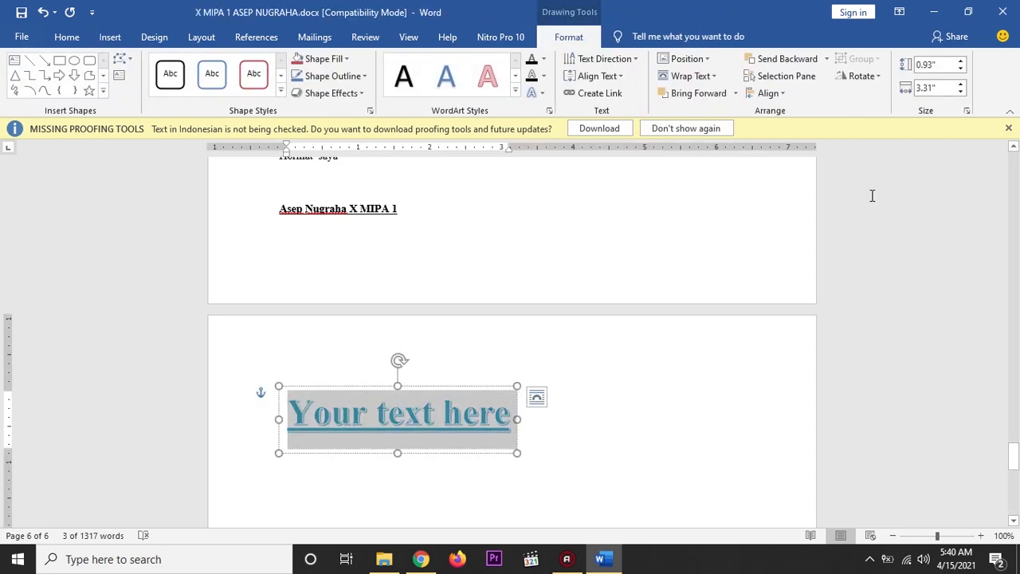
type("SEP")
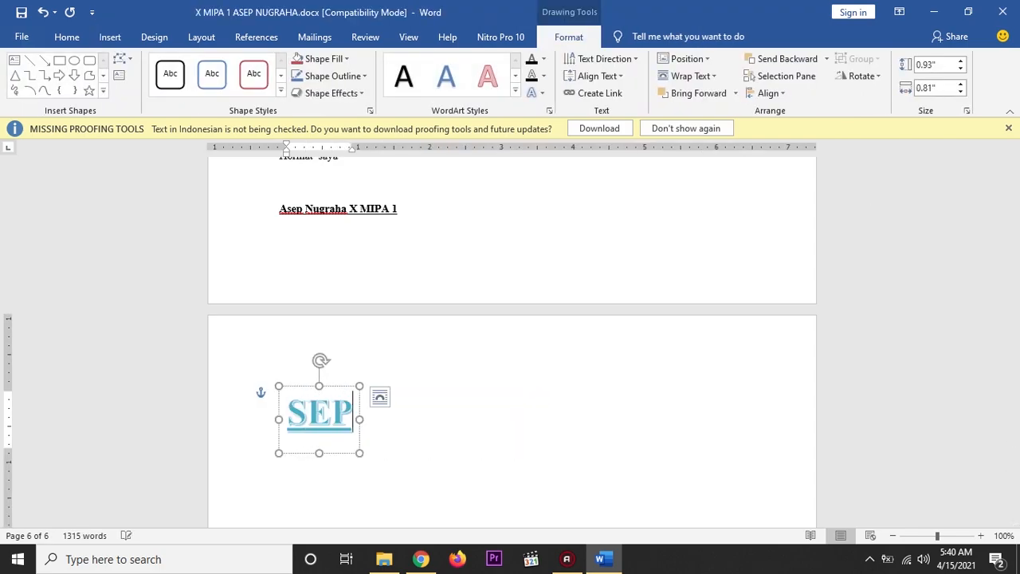
type("ANJANG")
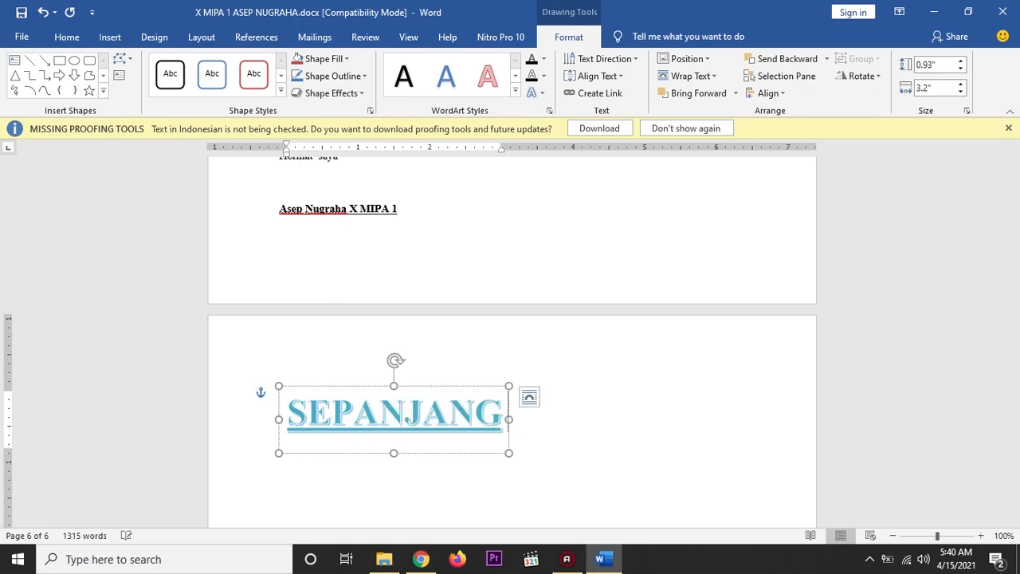
type(" JALAN KEN")
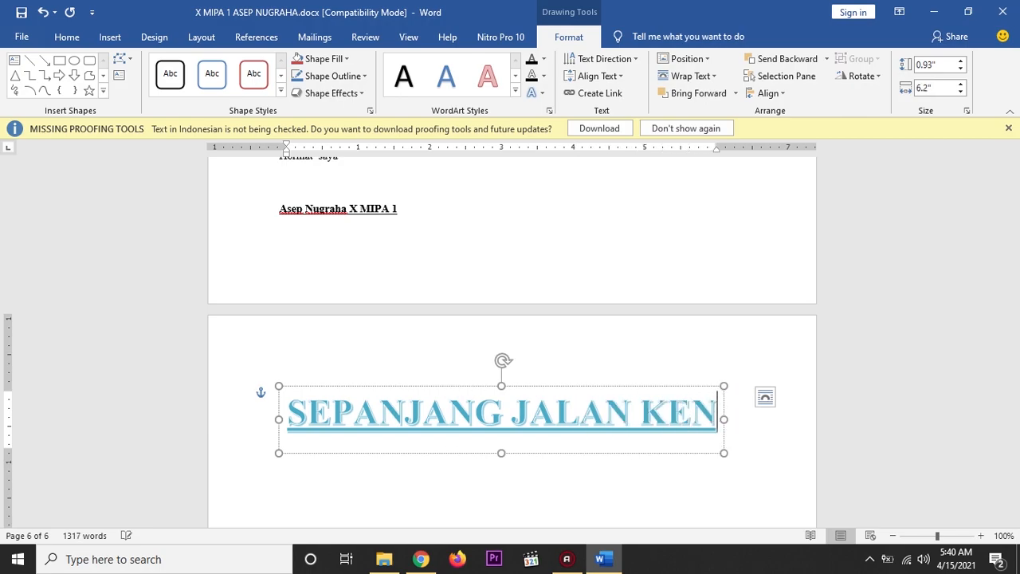
type("ANGAN")
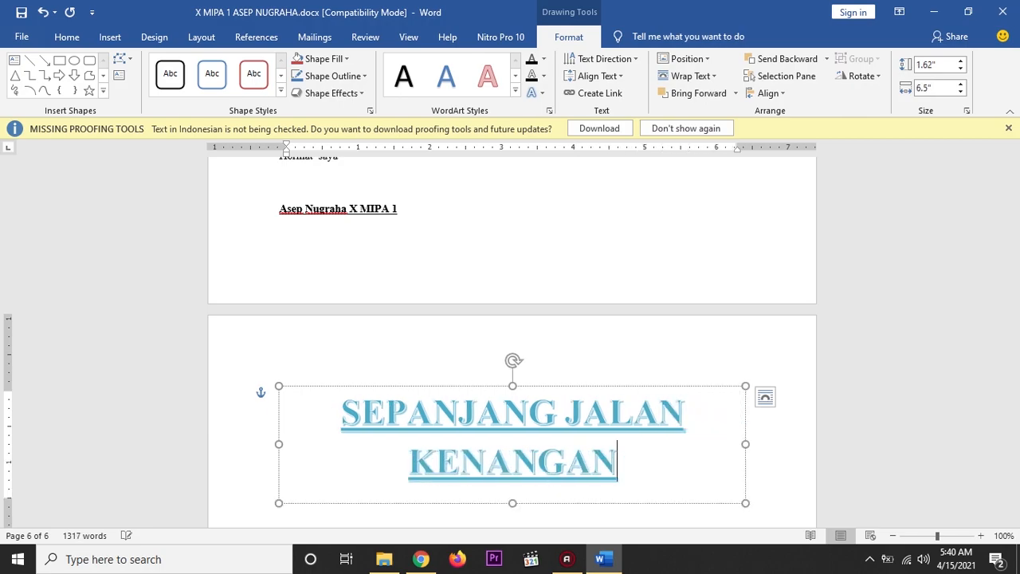
Remove the underline from the whole WordArt title and reduce its font size to 28
left_click_drag(621, 464, 378, 405)
left_click(67, 37)
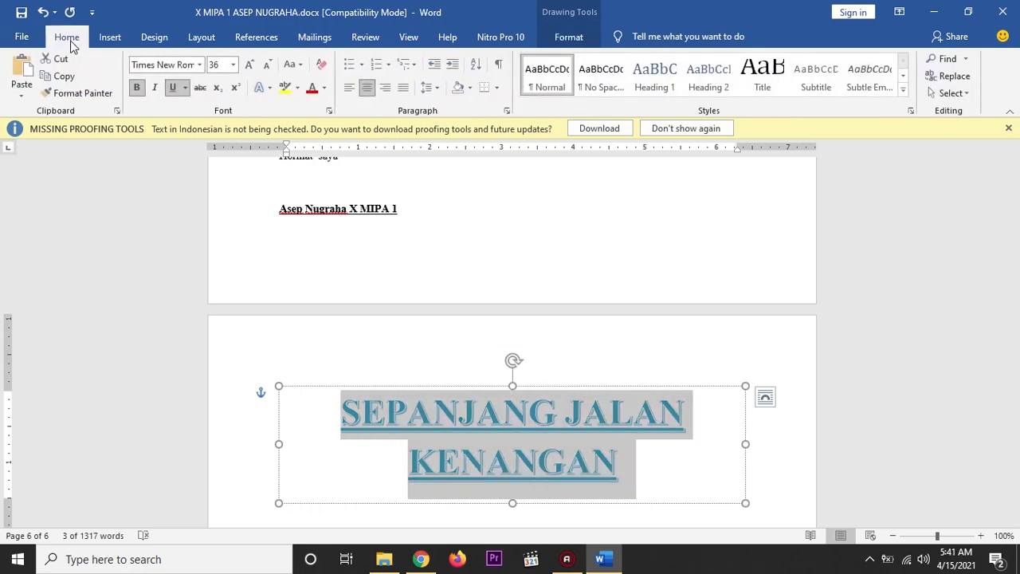
left_click(175, 94)
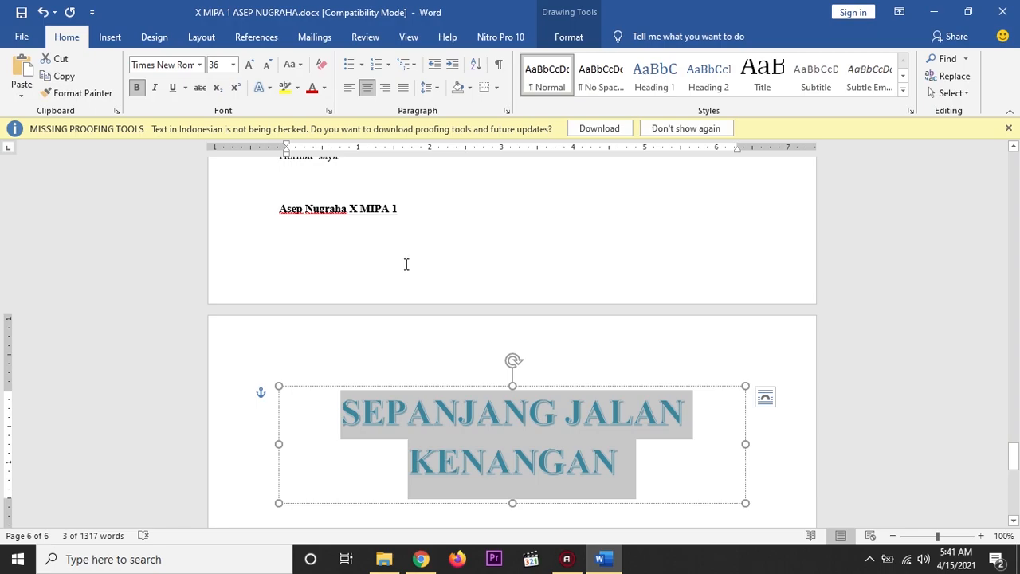
left_click(268, 65)
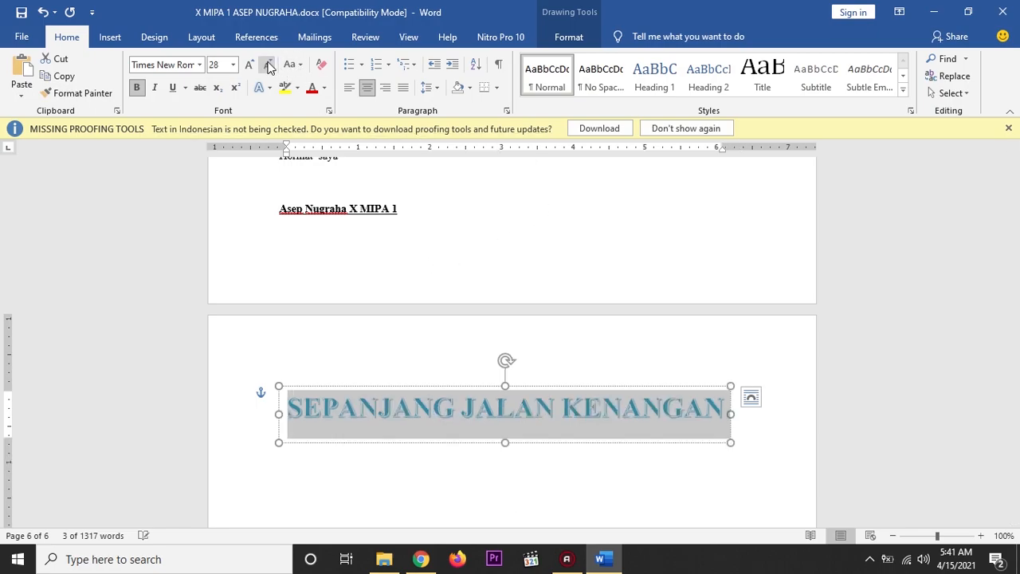
Apply an outer shadow and the strongest red glow variation to the "SEPANJANG JALAN KENANGAN" WordArt title
left_click(563, 38)
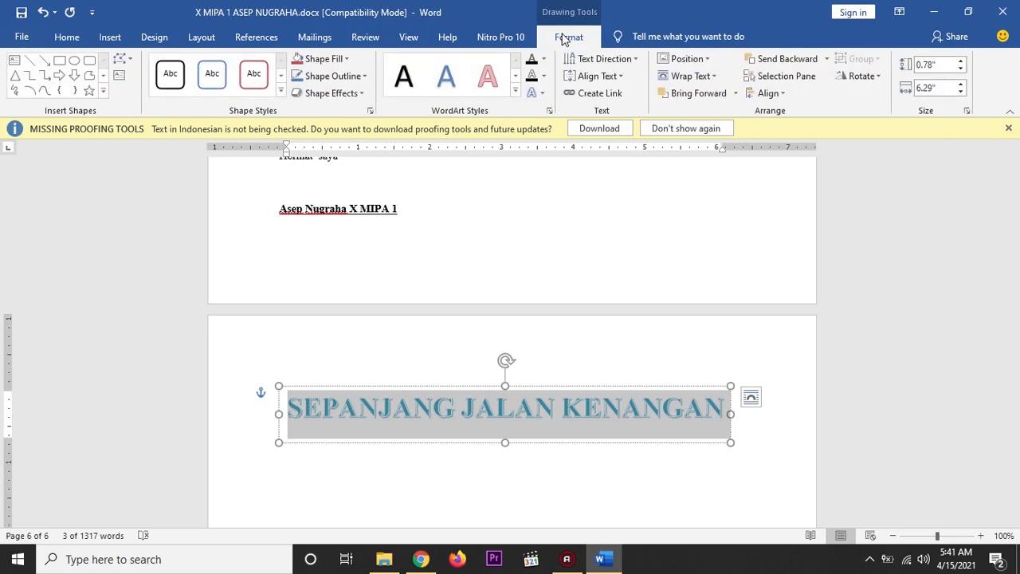
left_click(543, 94)
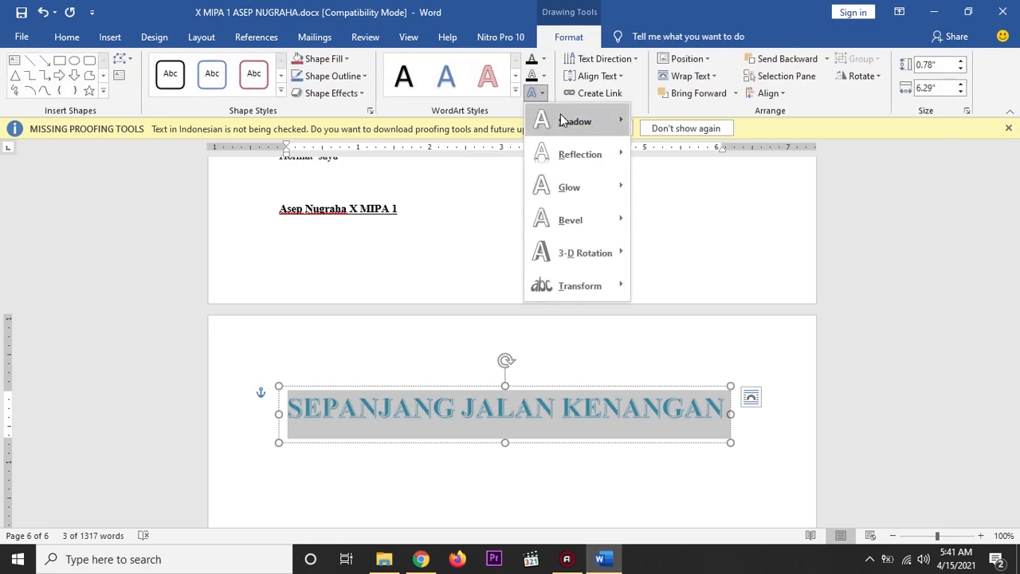
mouse_move(576, 121)
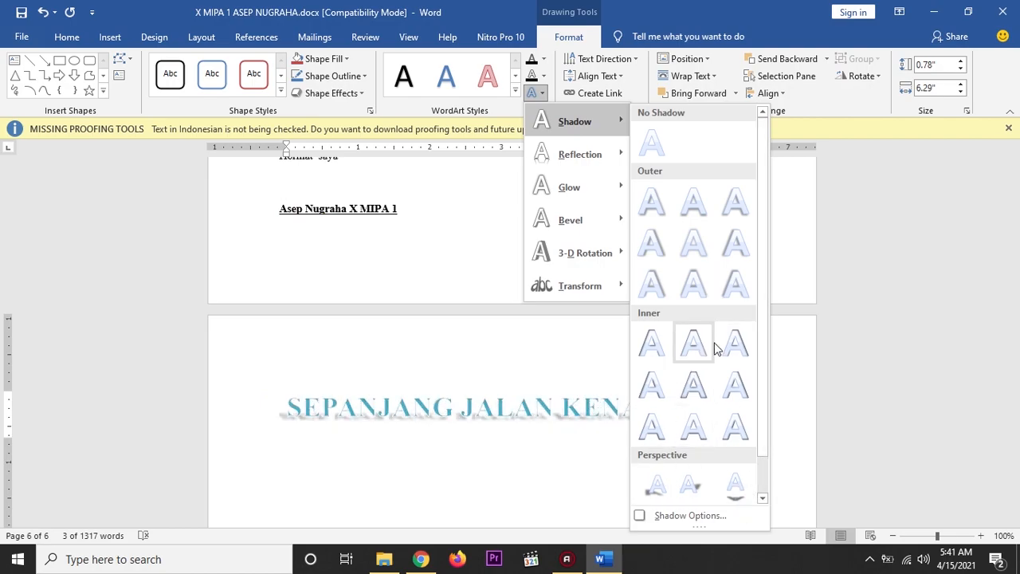
left_click(732, 287)
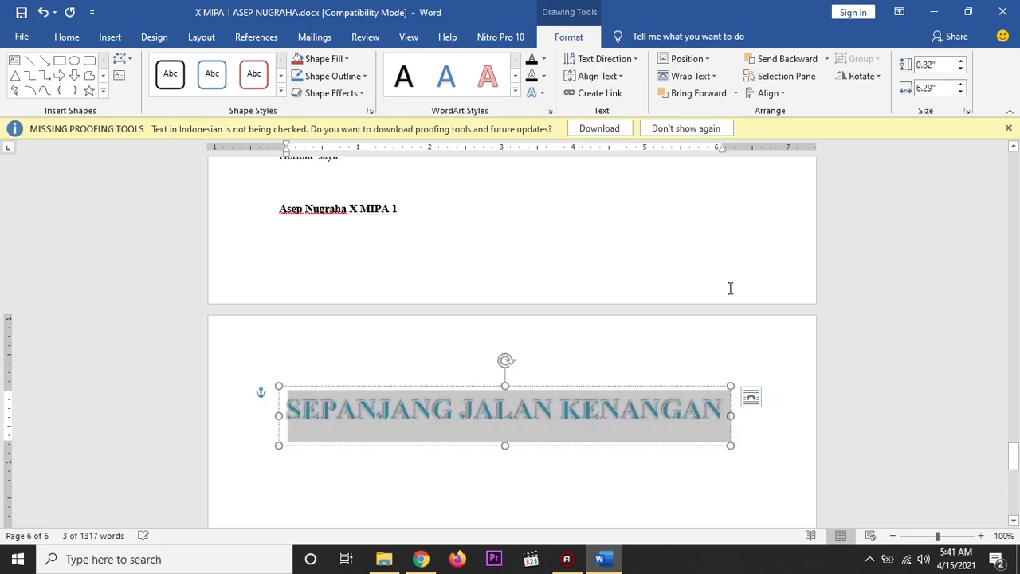
left_click(538, 95)
mouse_move(590, 188)
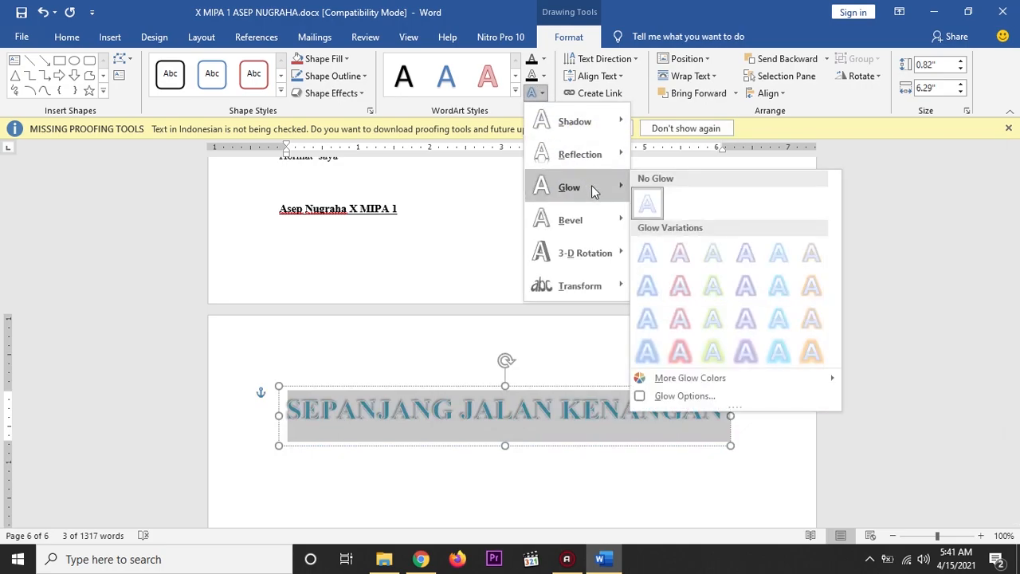
left_click(686, 353)
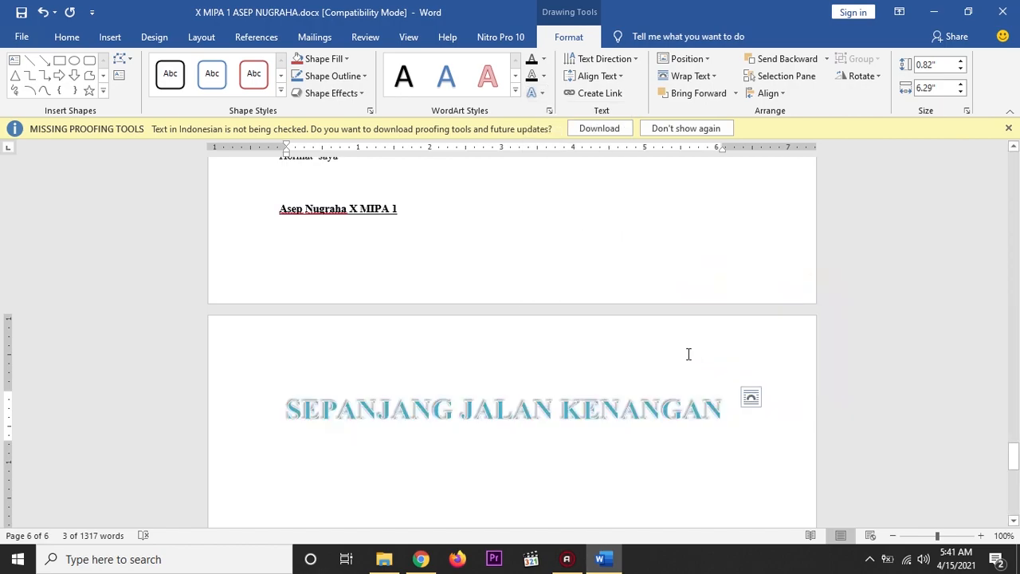
Try a parallel 3-D rotation on the WordArt title, undo it and deselect the title
left_click(538, 94)
mouse_move(587, 236)
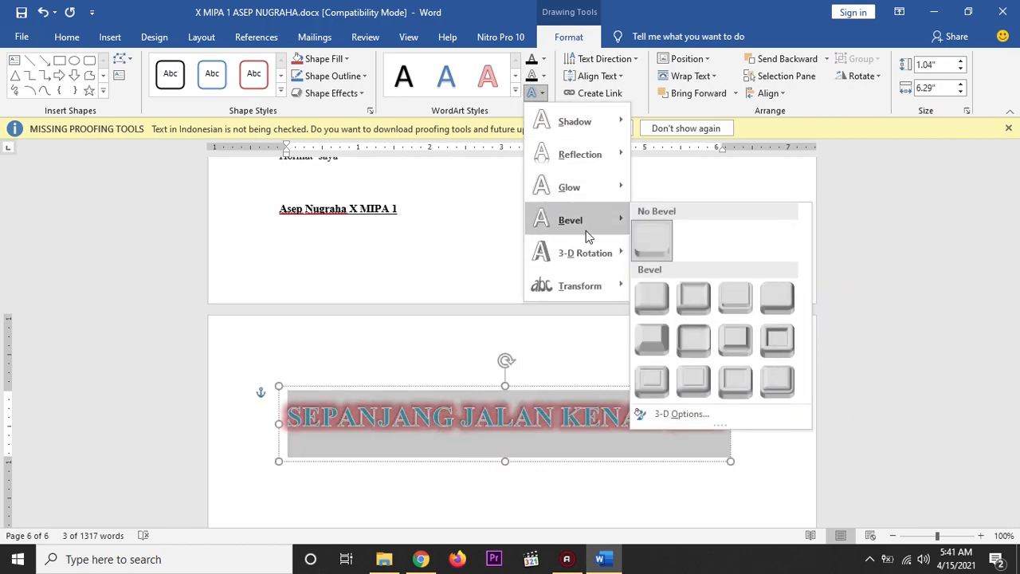
mouse_move(591, 261)
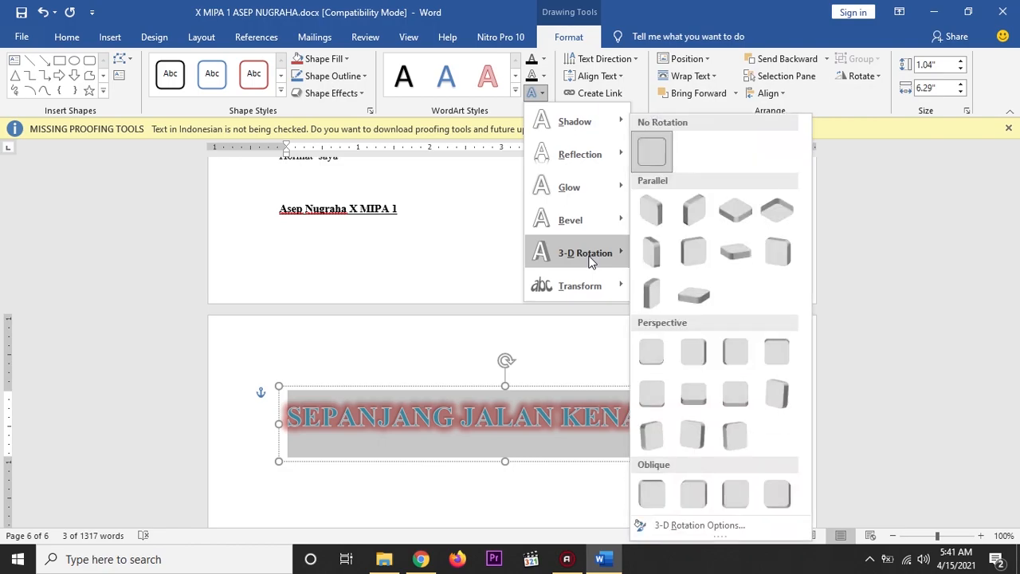
left_click(687, 306)
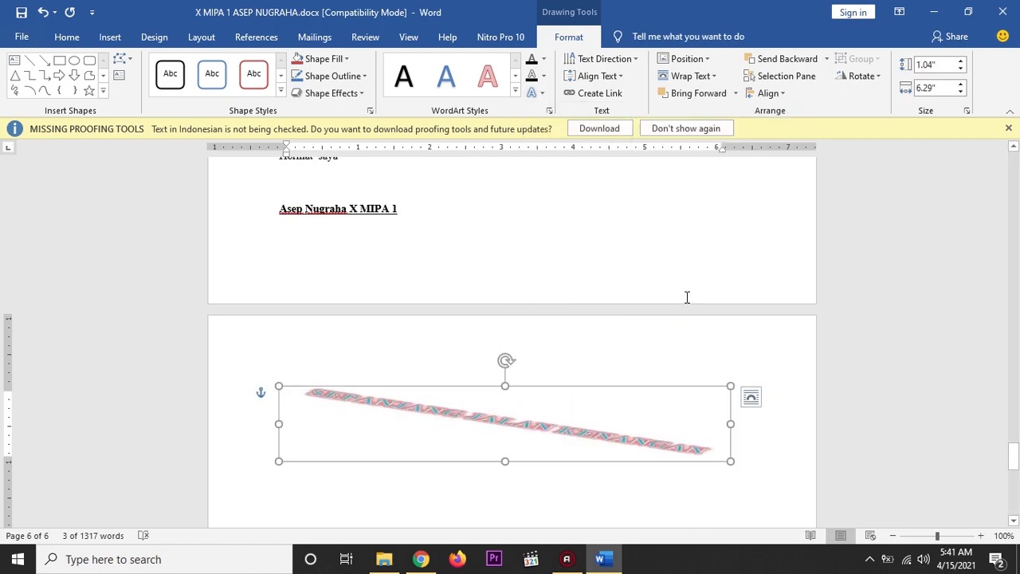
key("ctrl+z")
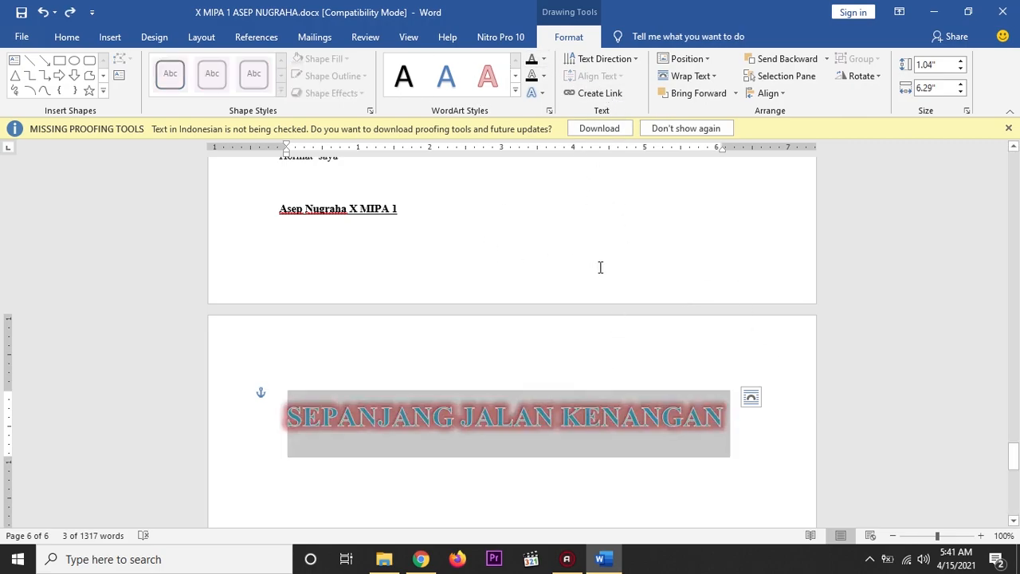
scroll(602, 264, "down", 3)
left_click(480, 389)
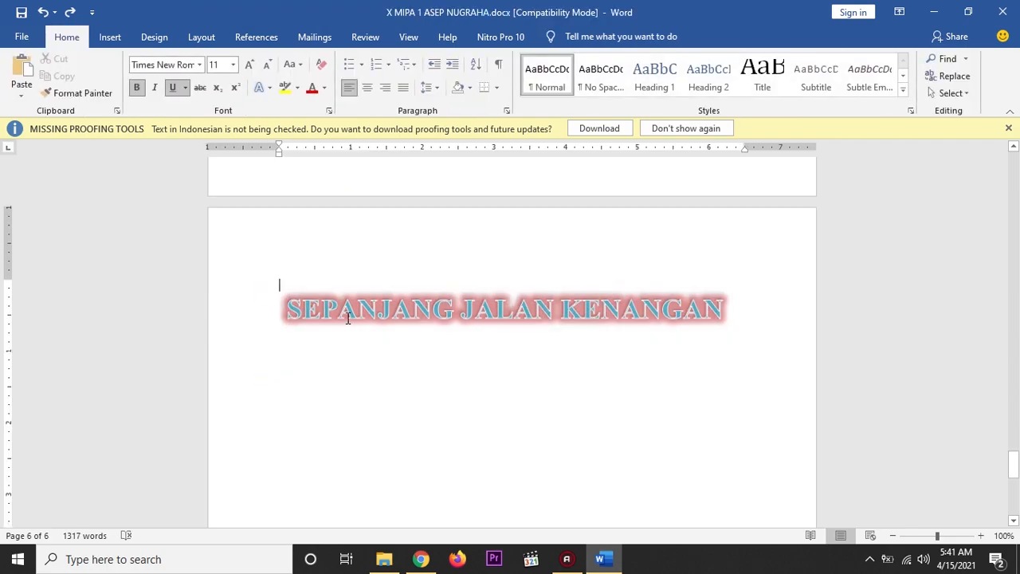
Switch to Chrome and check the boxed S and drop-cap paragraphs of Tugas Praktekum 15 as reference
left_click(421, 558)
scroll(439, 327, "up", 3)
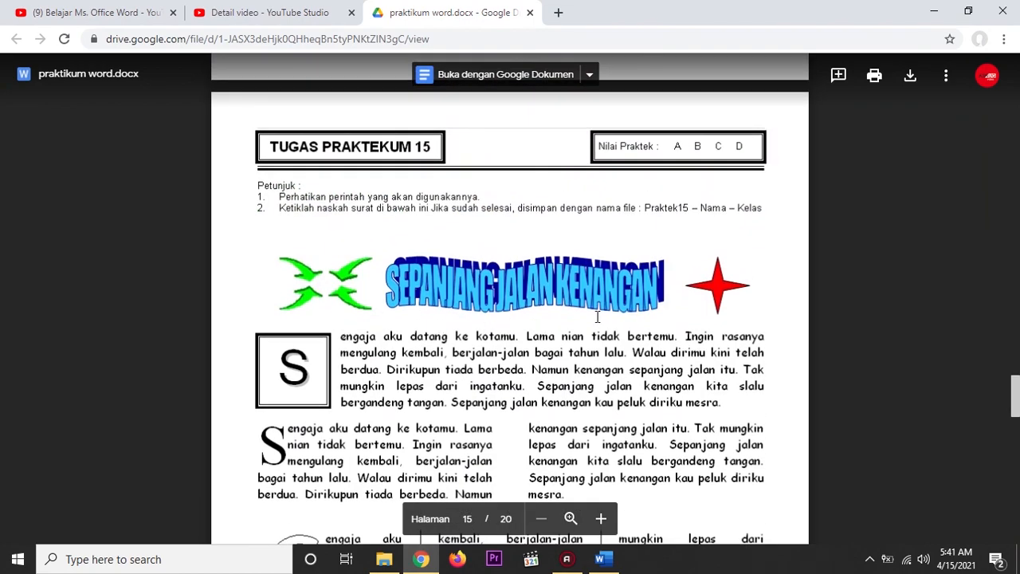
scroll(599, 316, "down", 3)
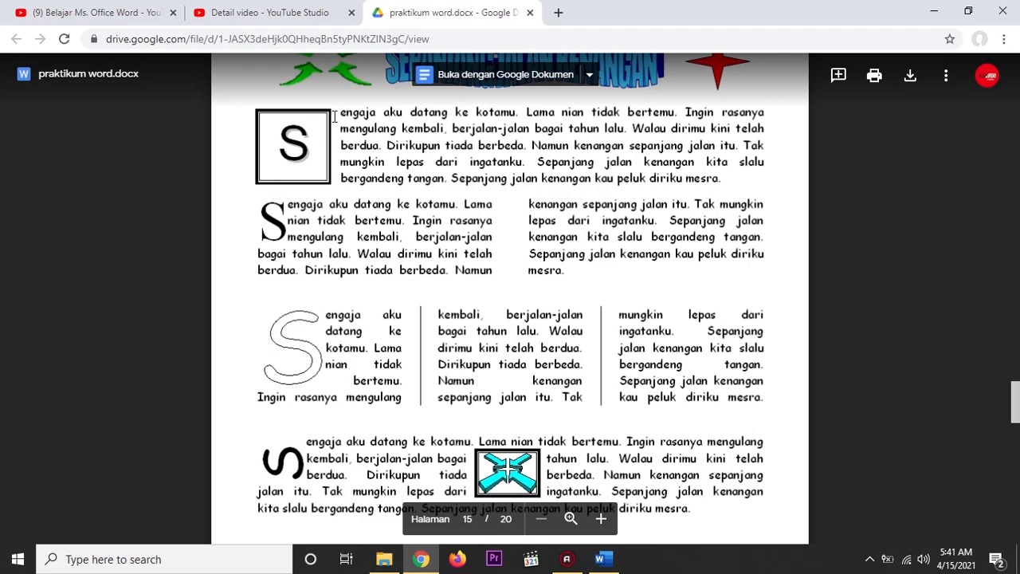
Switch to Word and insert plain black WordArt reading "S" on the page with the title
left_click(620, 563)
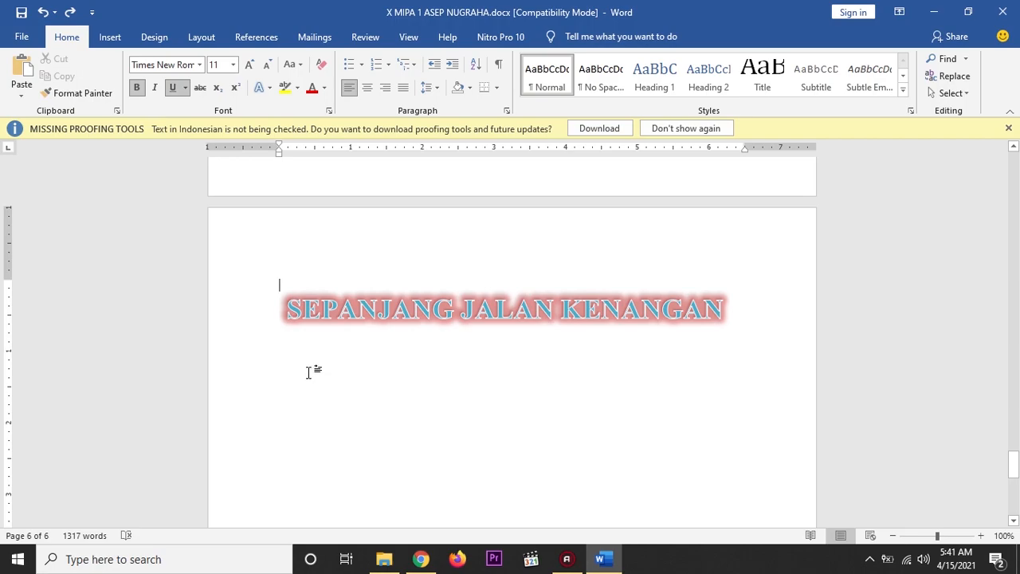
left_click(663, 308)
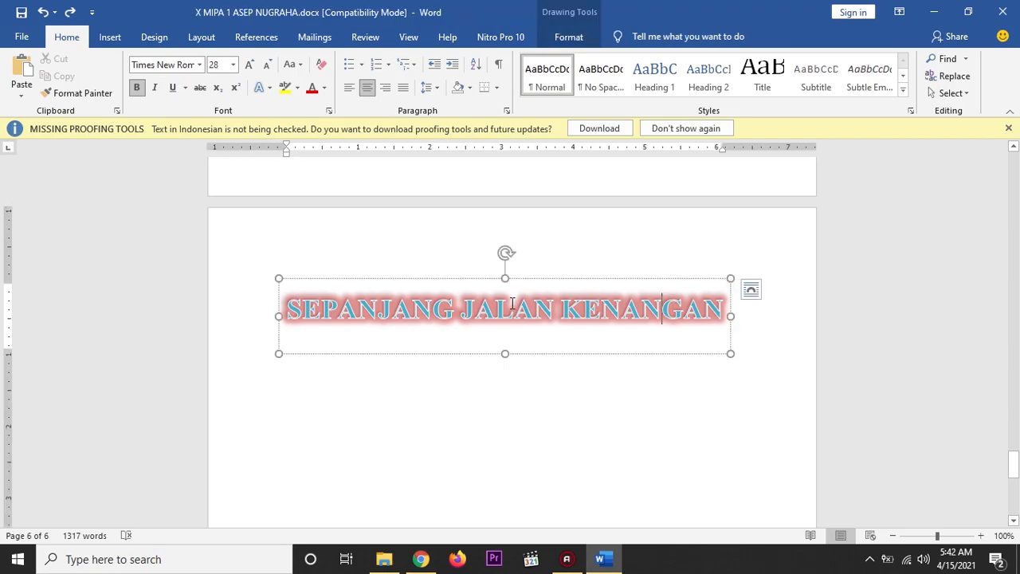
left_click(110, 36)
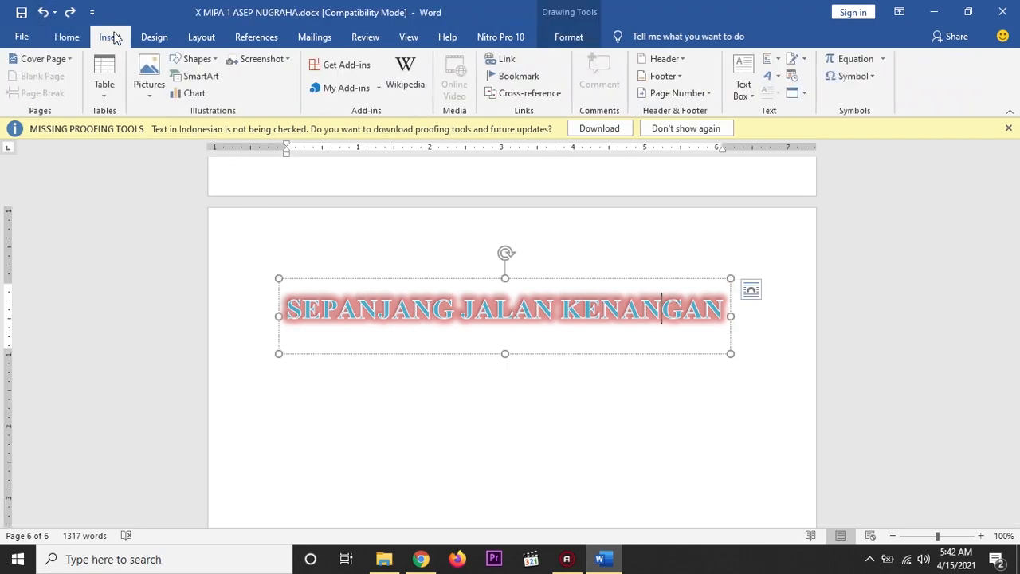
left_click(770, 76)
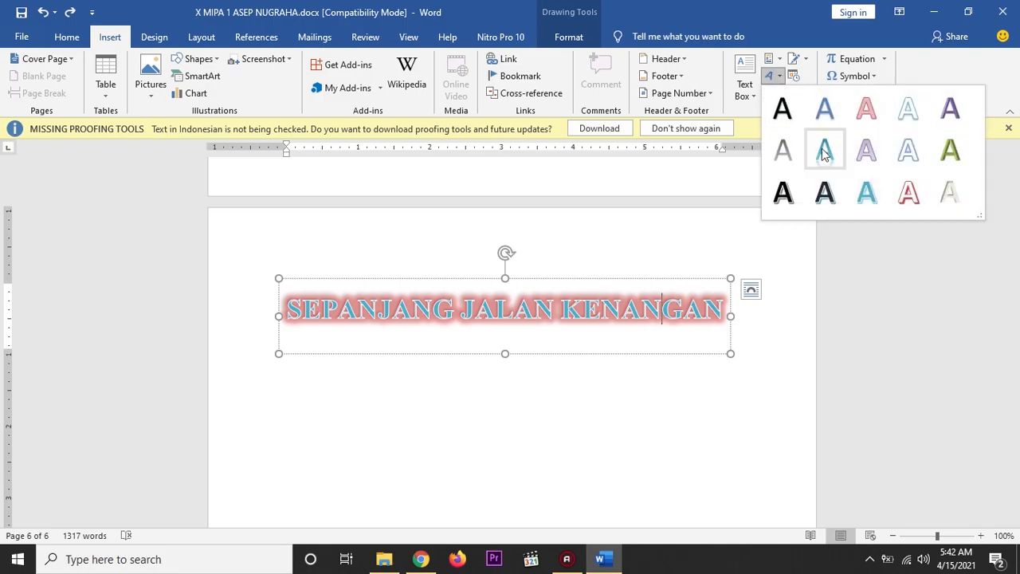
left_click(786, 111)
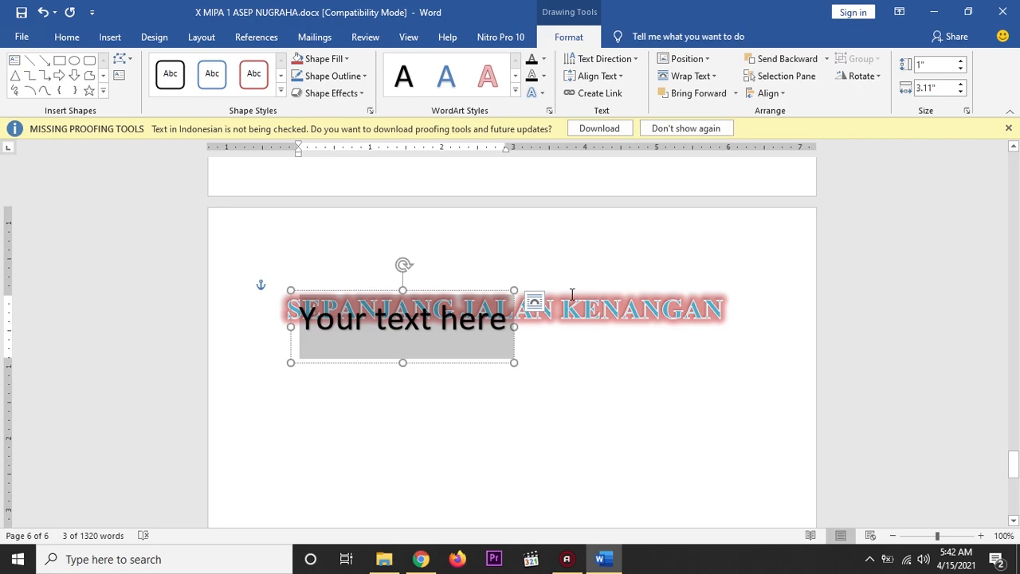
type("S")
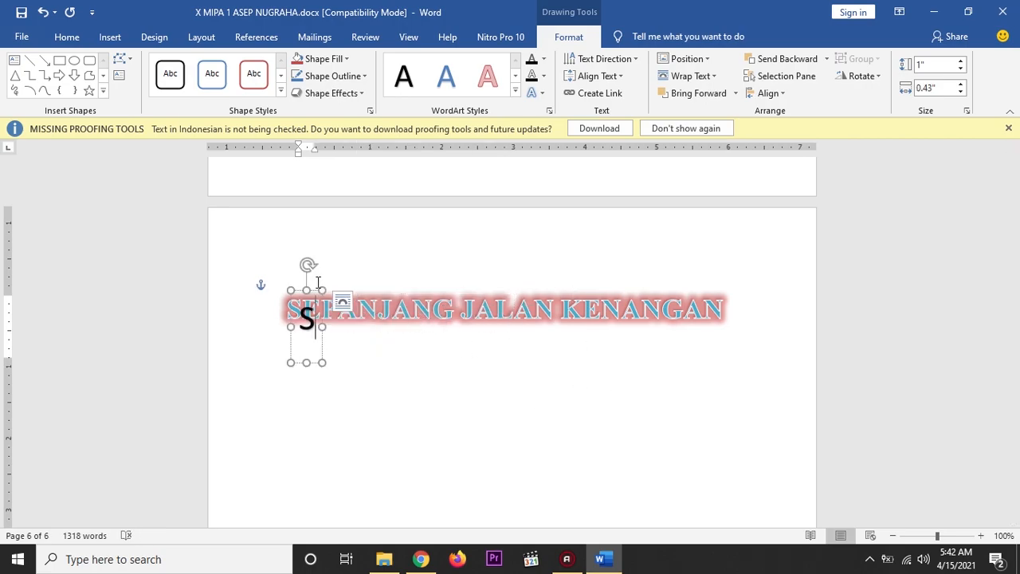
Move the S WordArt below the start of the title and give its box the black outline shape style
left_click_drag(310, 288, 304, 355)
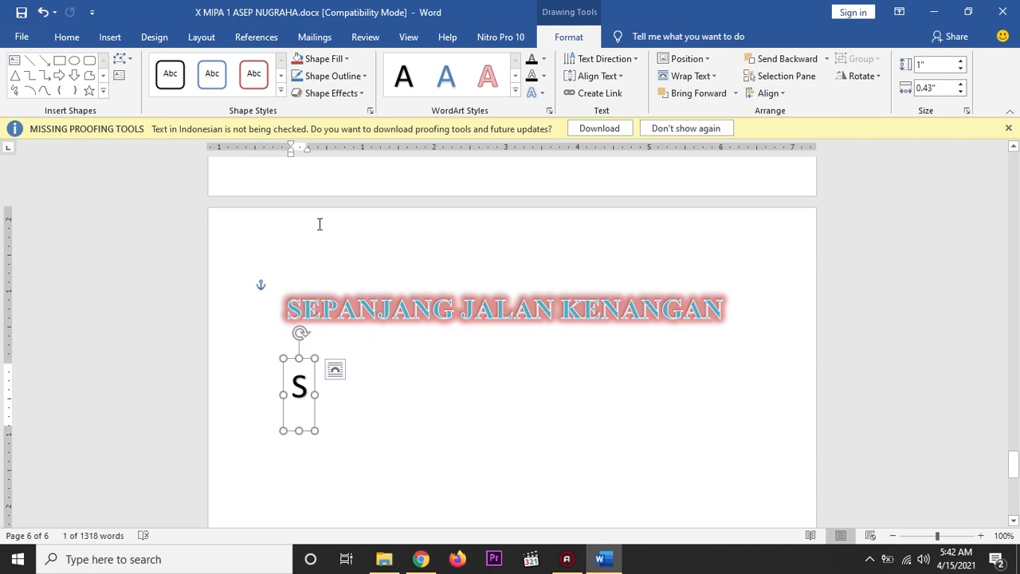
left_click(169, 74)
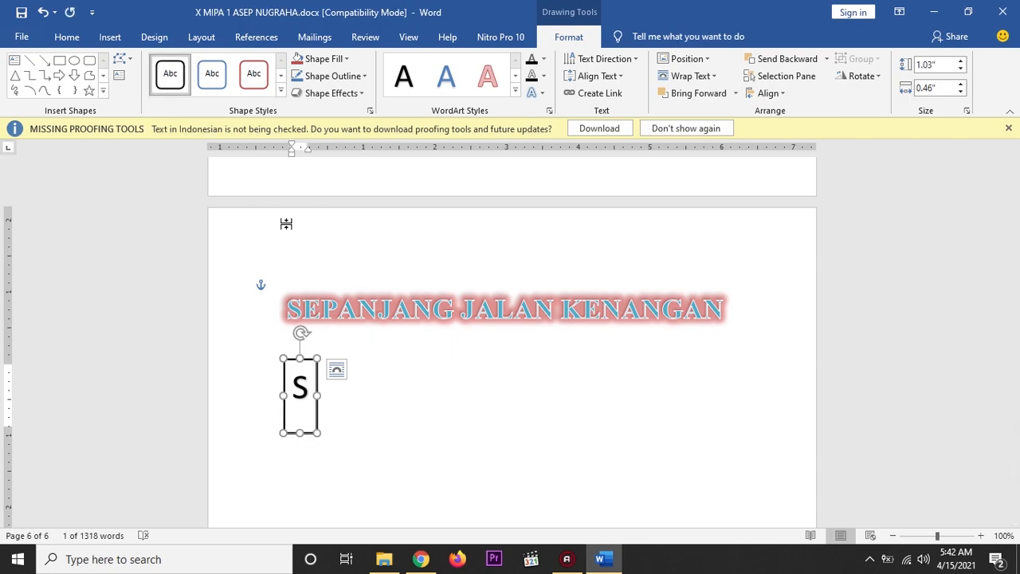
left_click(349, 391)
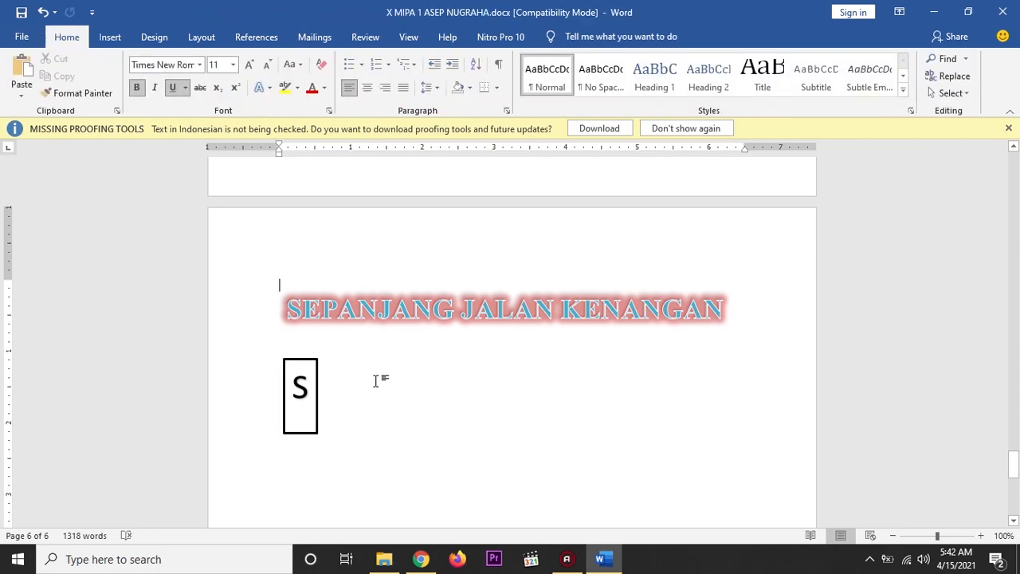
Write about two lines of random filler text starting with "JKHKJ;L lhlh jhjk,l;jlg" directly below the S box
left_click(294, 455)
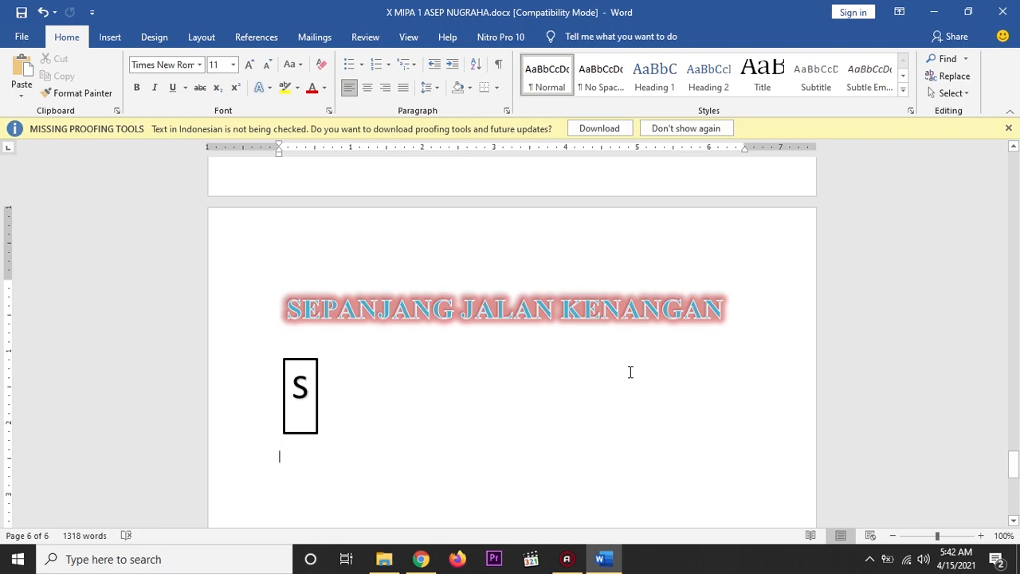
type("JKHKJ;L")
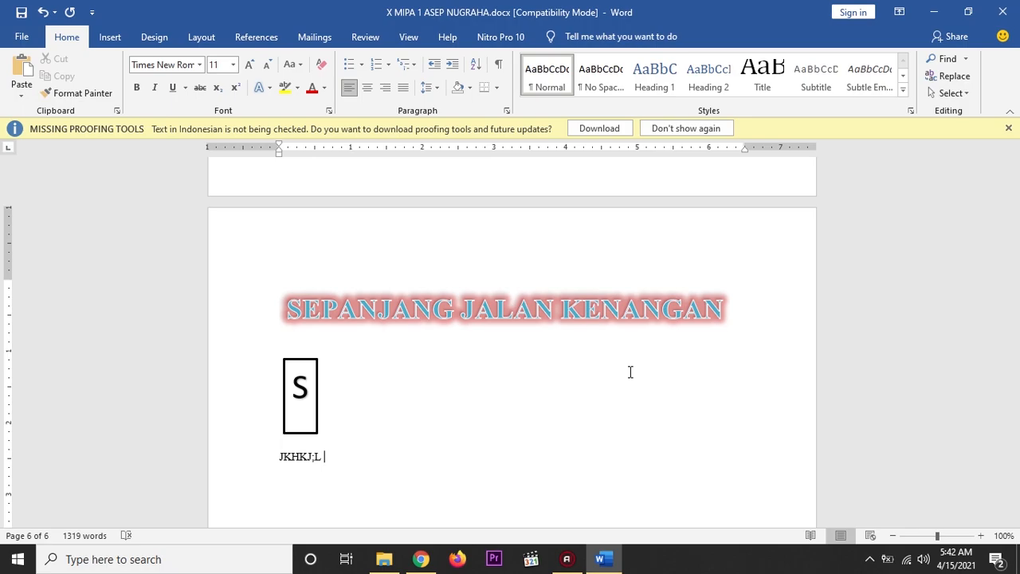
type(" lhlh jhjk,l;jlg gt")
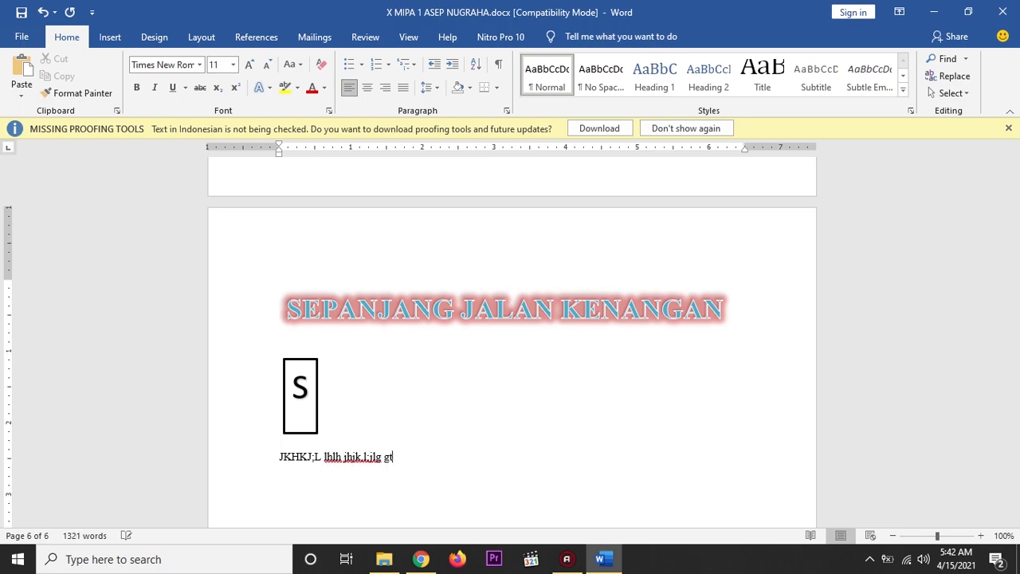
type("thj;j ")
type("kgjfgjlh jgkhgkkljjjjjjjjjh ")
type("kjj;klhkgjh")
type("f gkgkgjkg ")
type("hfjhhgli ,jkjg")
type("k hfdfdfd ")
type("ghddyt d")
type("ydrgfrdg j")
type("fjgkgk ")
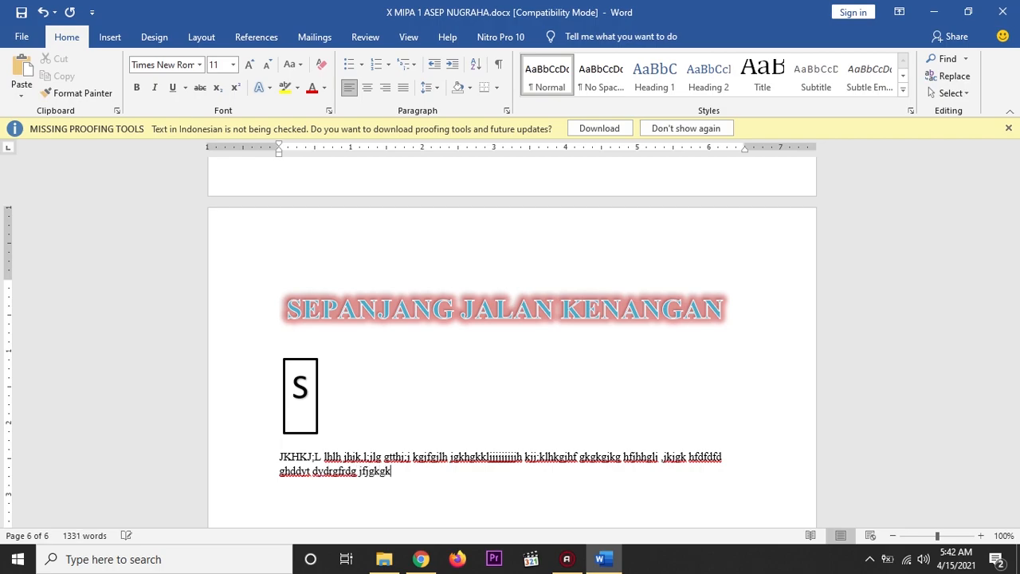
type("jfjfjf hfjfjhgkjl hjhfg")
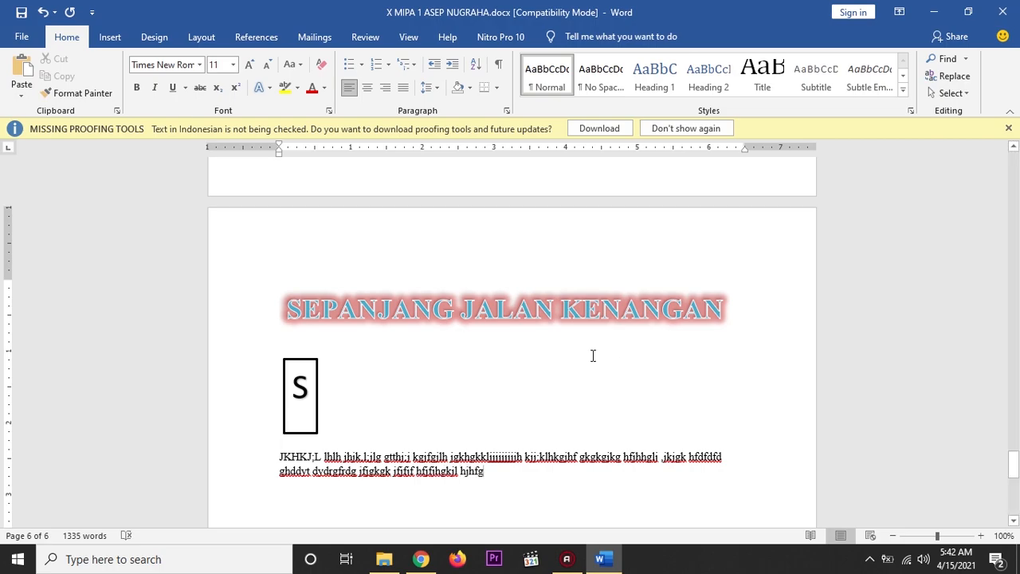
Set the S box's text wrapping to Square and move it to the start of the filler paragraph
left_click(316, 362)
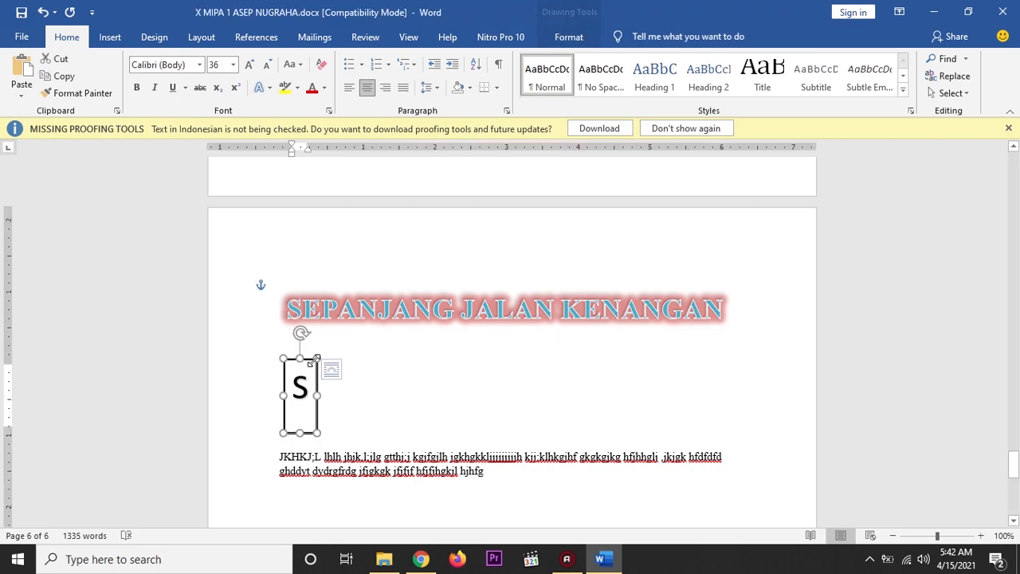
left_click(569, 36)
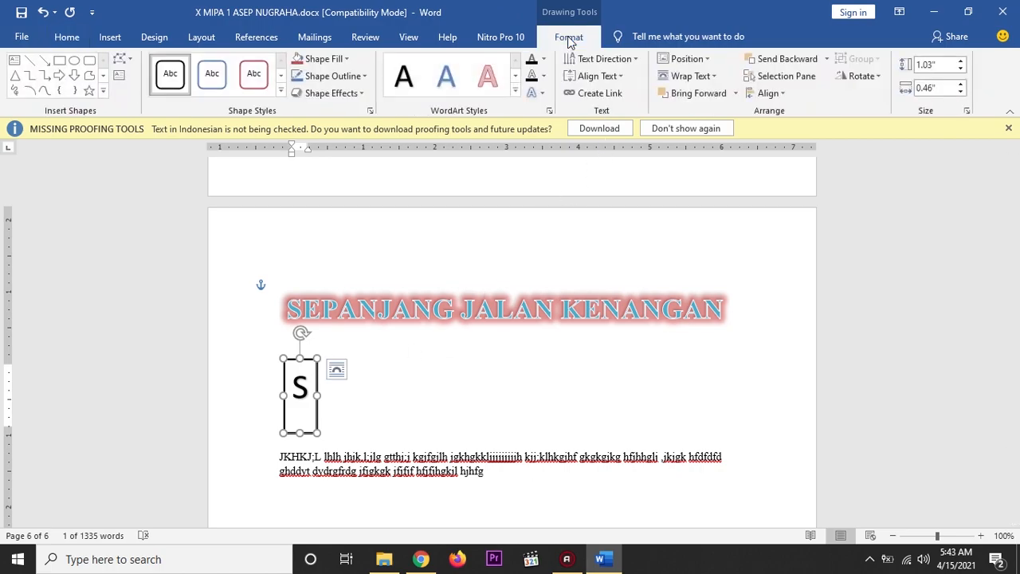
left_click(705, 77)
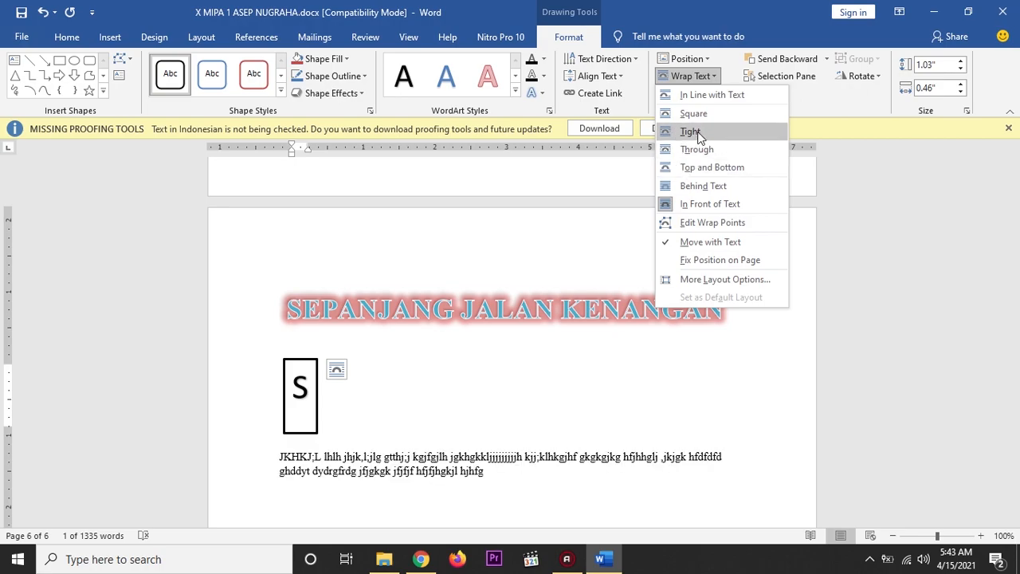
left_click(703, 117)
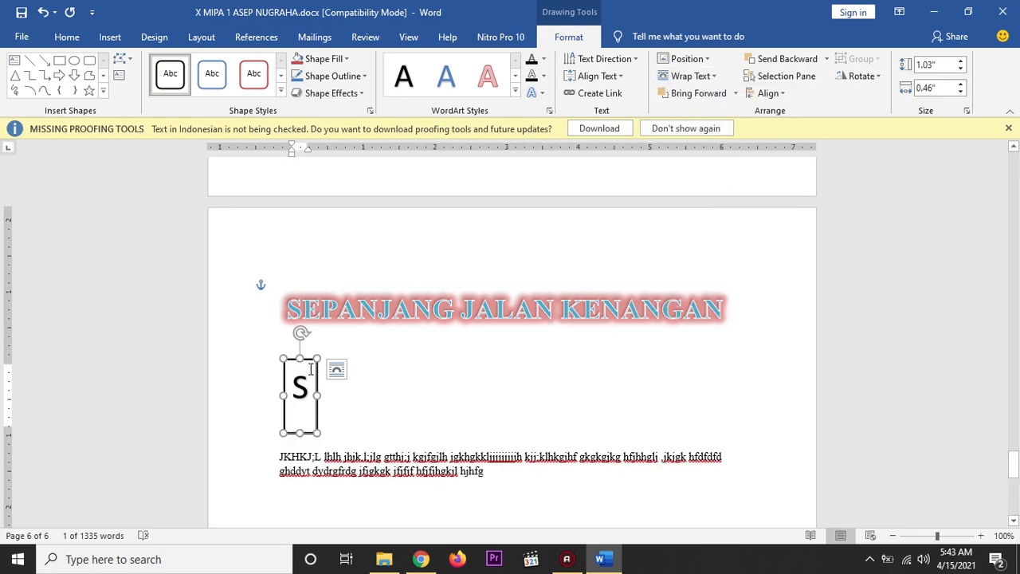
left_click_drag(306, 358, 302, 448)
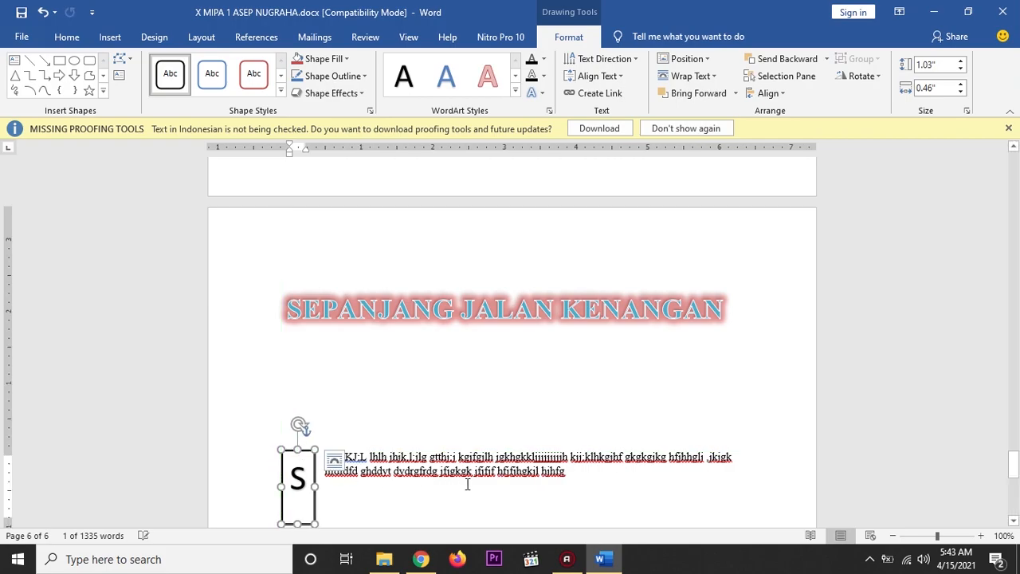
left_click(564, 472)
scroll(565, 477, "down", 2)
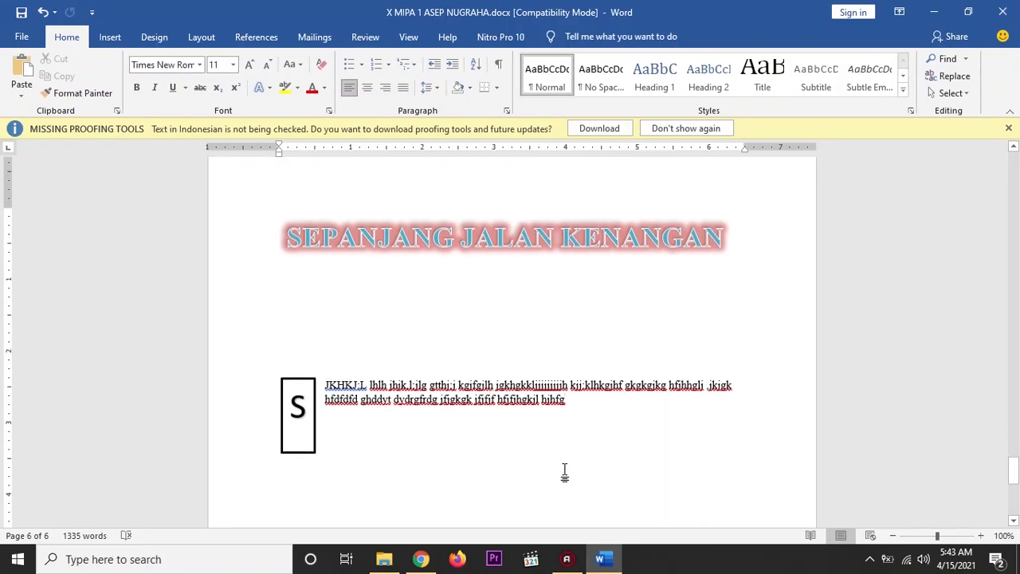
Reduce the font size of the letter in the S box to 24
left_click(300, 383)
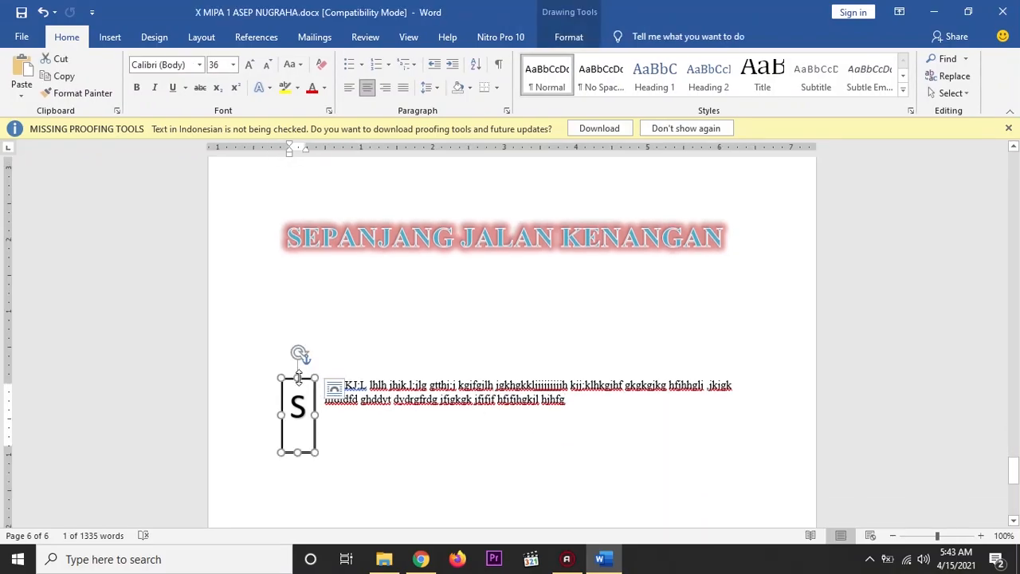
left_click(268, 64)
left_click(269, 64)
left_click(268, 64)
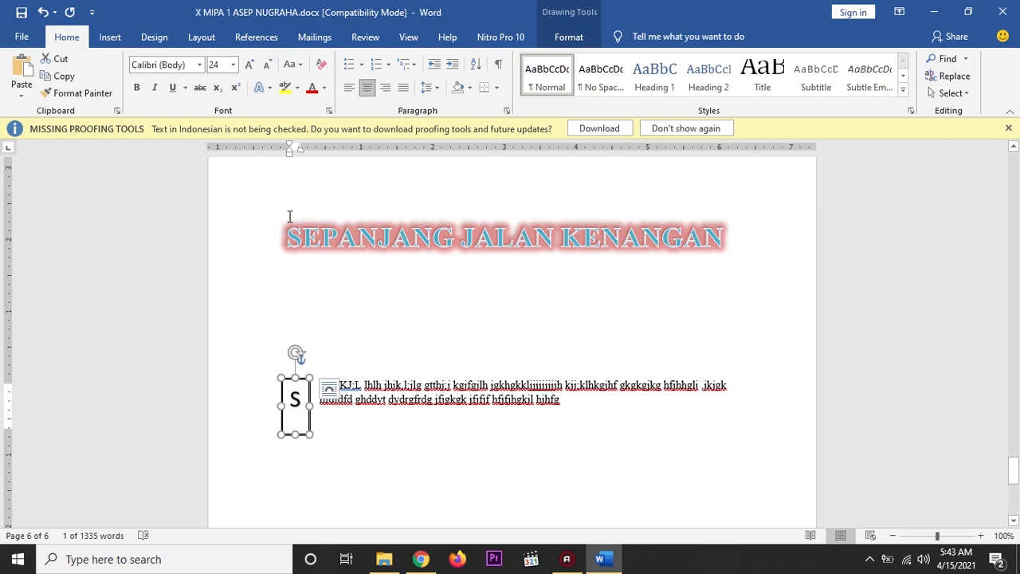
Increase the font size of the letter in the S box to 72
left_click(250, 64)
left_click(250, 64)
left_click(250, 64)
left_click(249, 64)
left_click(250, 64)
scroll(360, 292, "down", 4)
scroll(361, 292, "down", 4)
scroll(385, 206, "up", 5)
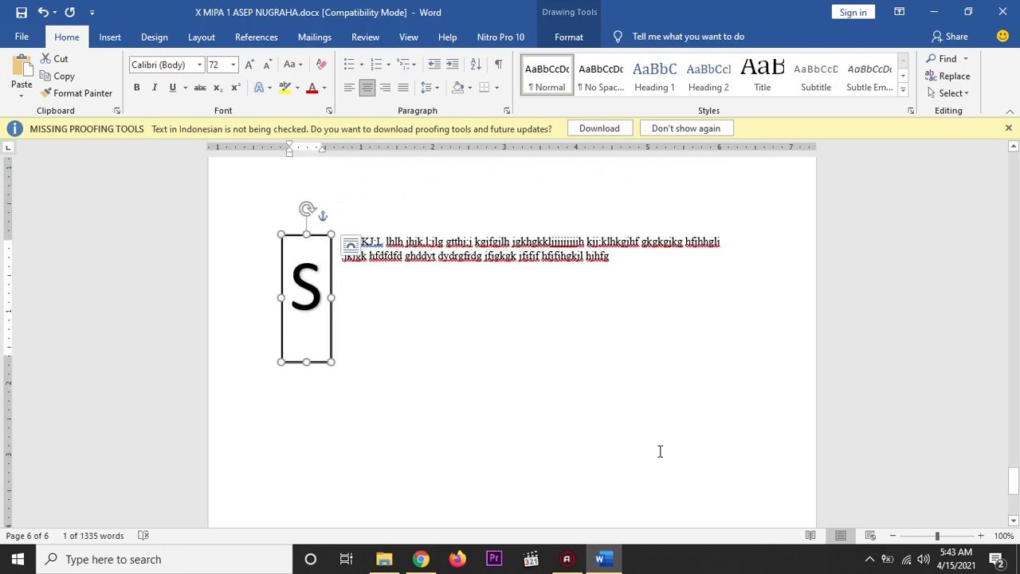
Switch to Chrome and examine the remaining Tugas Praktekum 15 paragraphs and the organisation chart on the Tugas Praktekum 16 page
left_click(420, 560)
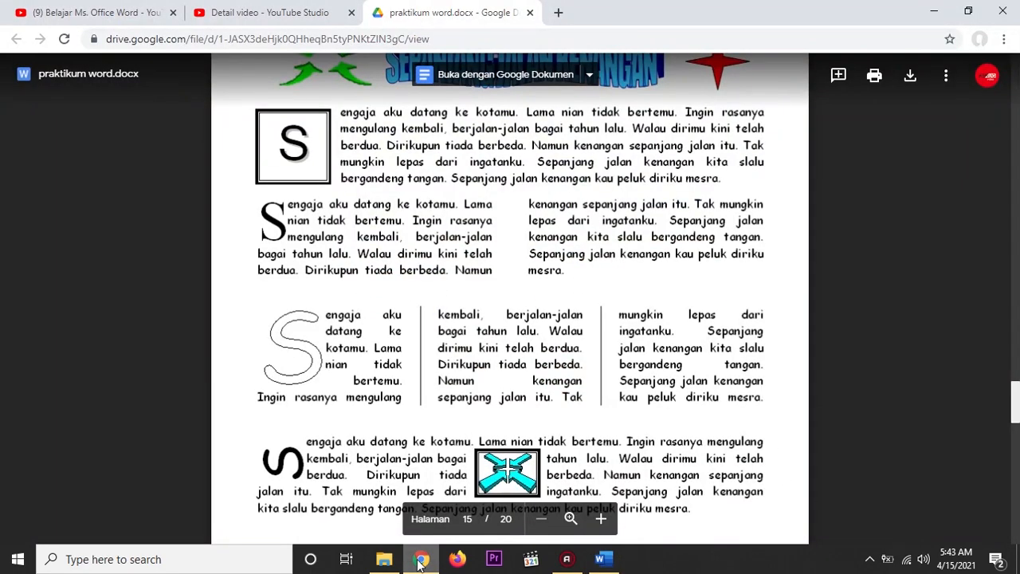
scroll(491, 419, "down", 5)
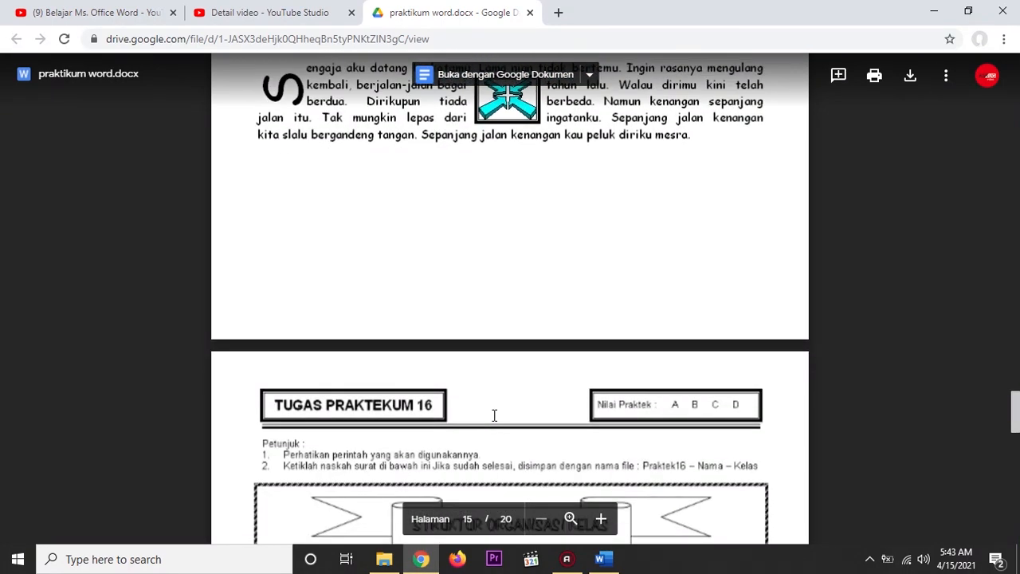
scroll(494, 414, "down", 3)
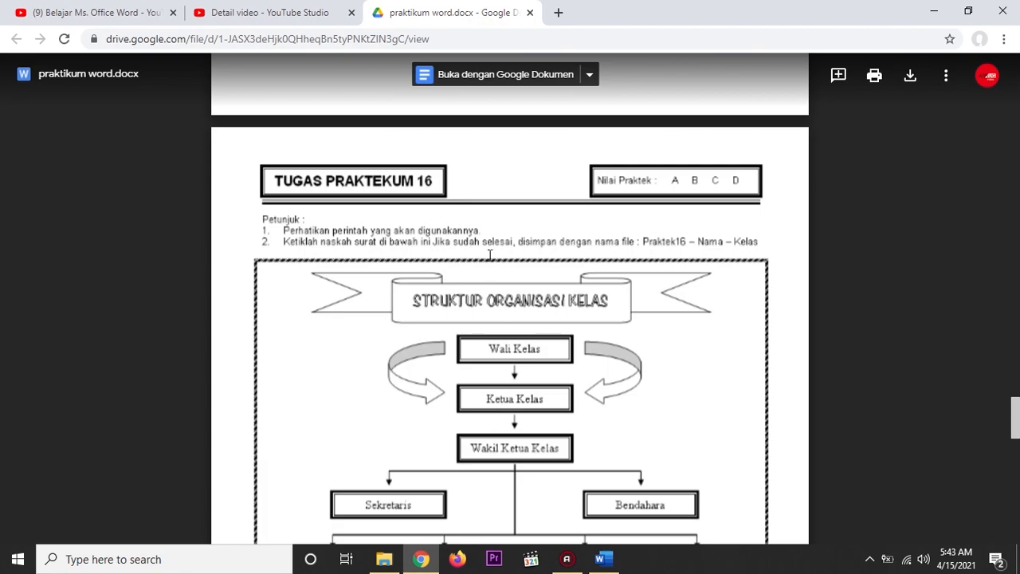
scroll(459, 234, "down", 2)
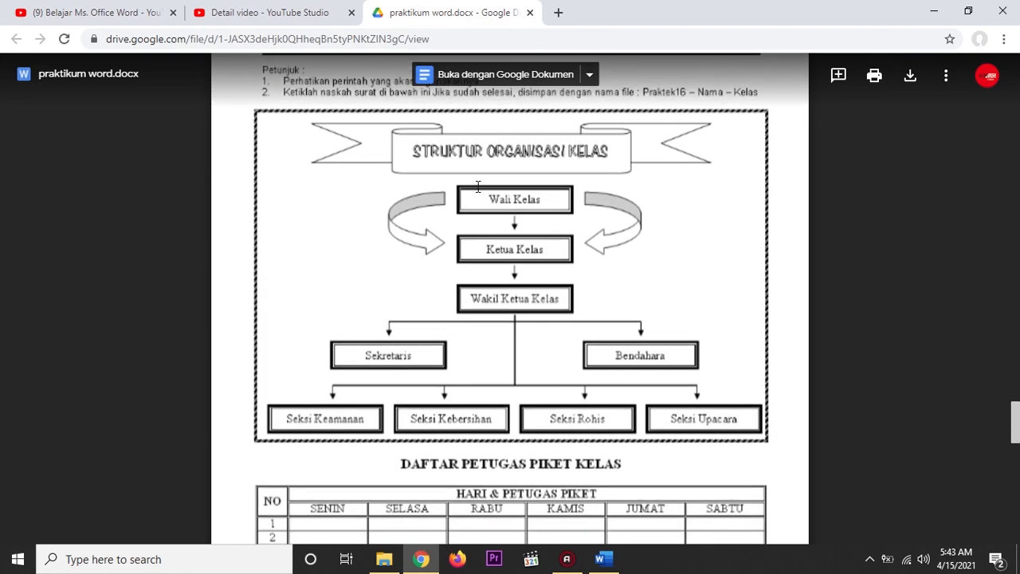
scroll(581, 229, "up", 2)
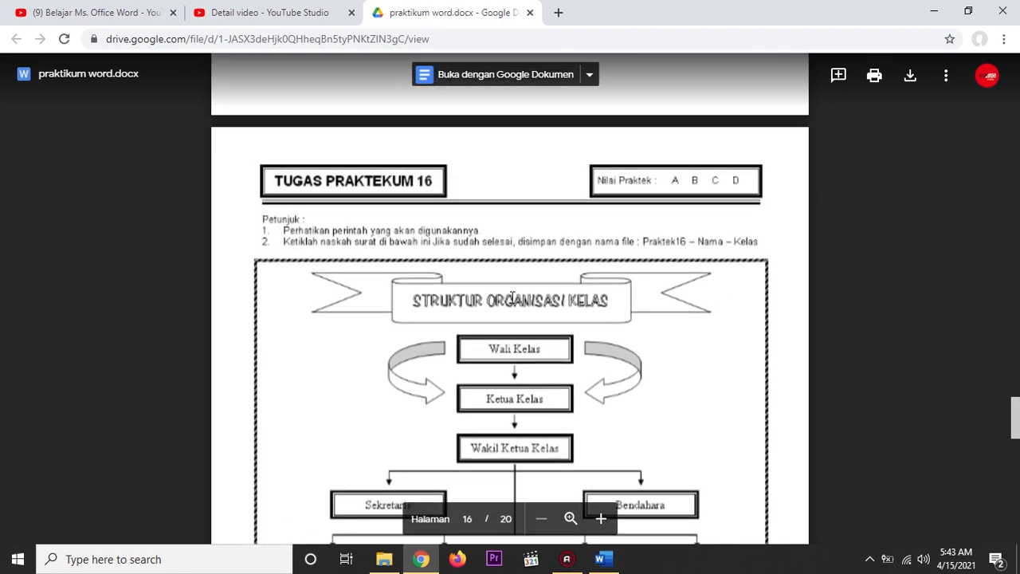
scroll(495, 294, "up", 12)
scroll(562, 292, "down", 6)
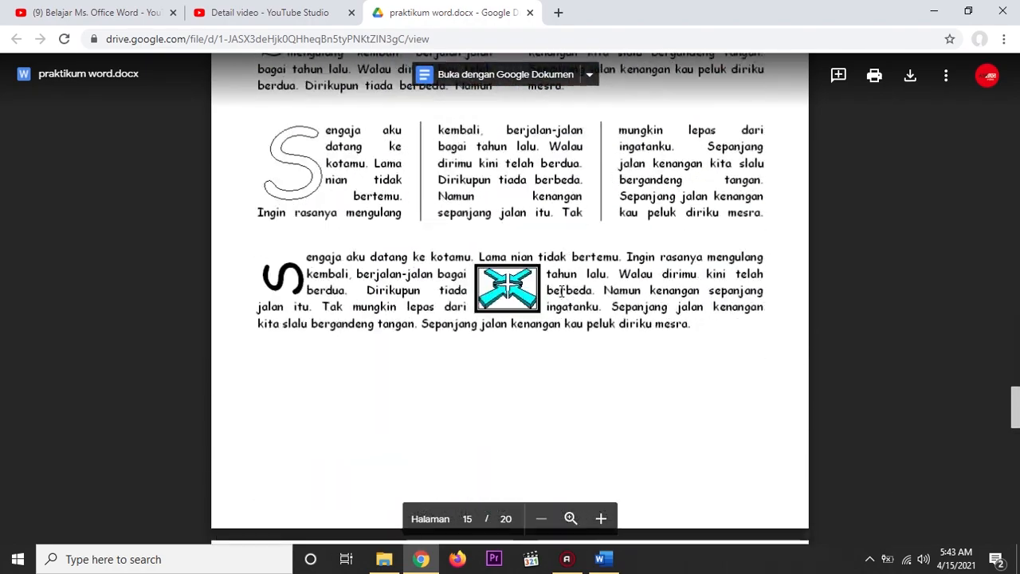
scroll(562, 292, "down", 5)
scroll(502, 274, "down", 1)
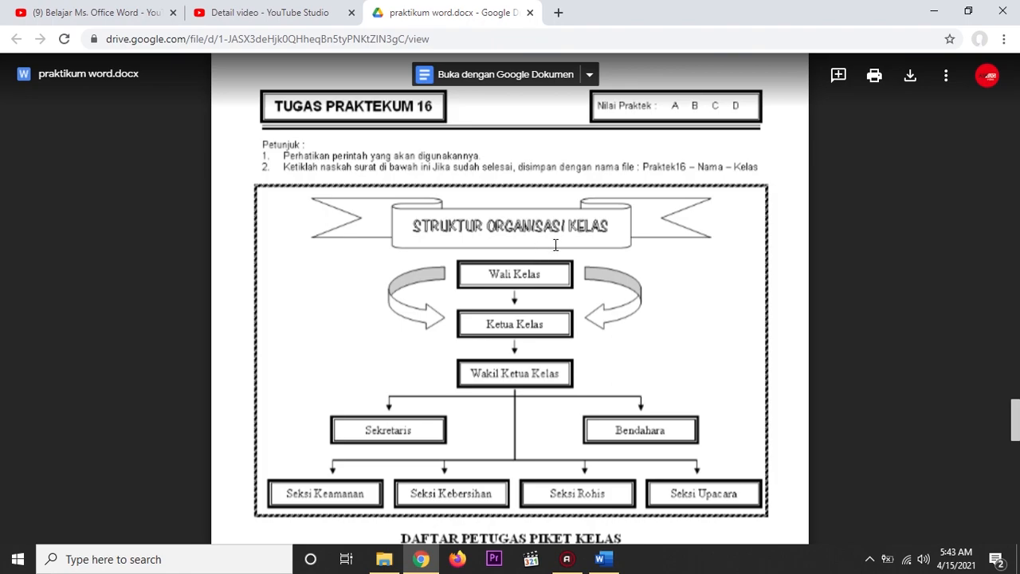
scroll(555, 240, "down", 3)
scroll(565, 263, "up", 4)
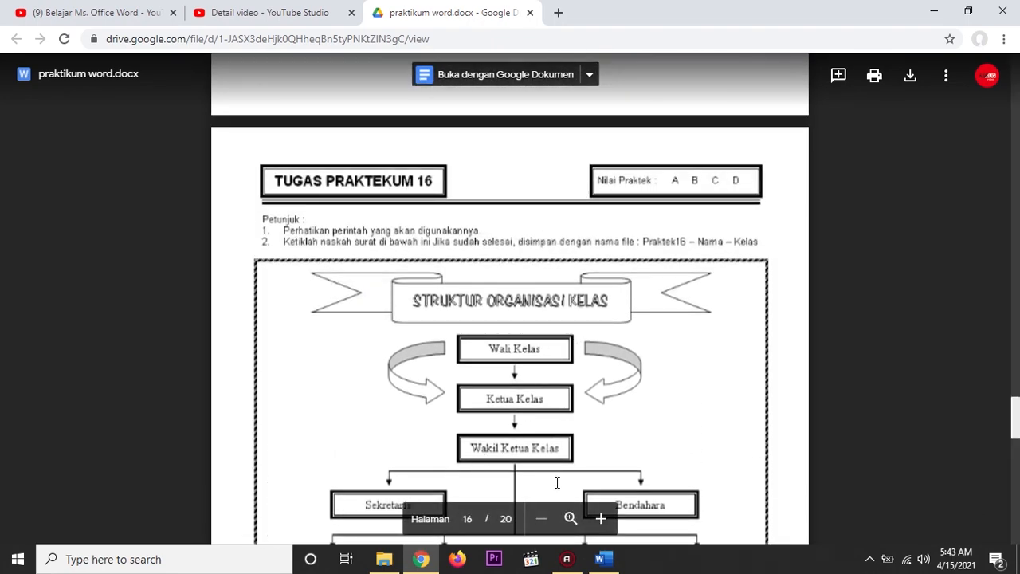
Switch back to Word, append a run of backslashes to the filler paragraph and add blank lines below it until a new page starts
left_click(608, 562)
scroll(421, 351, "down", 8)
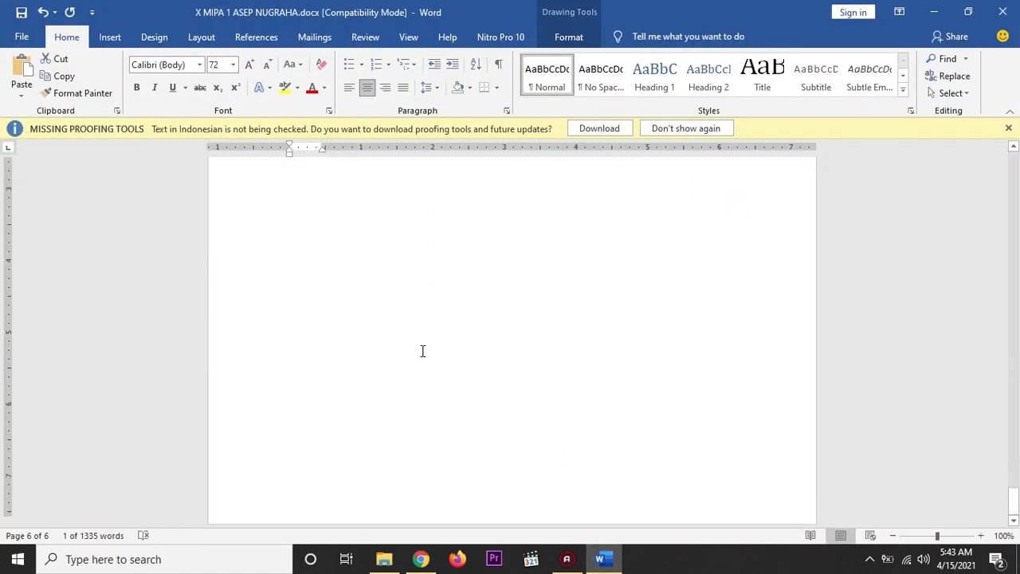
left_click(358, 462)
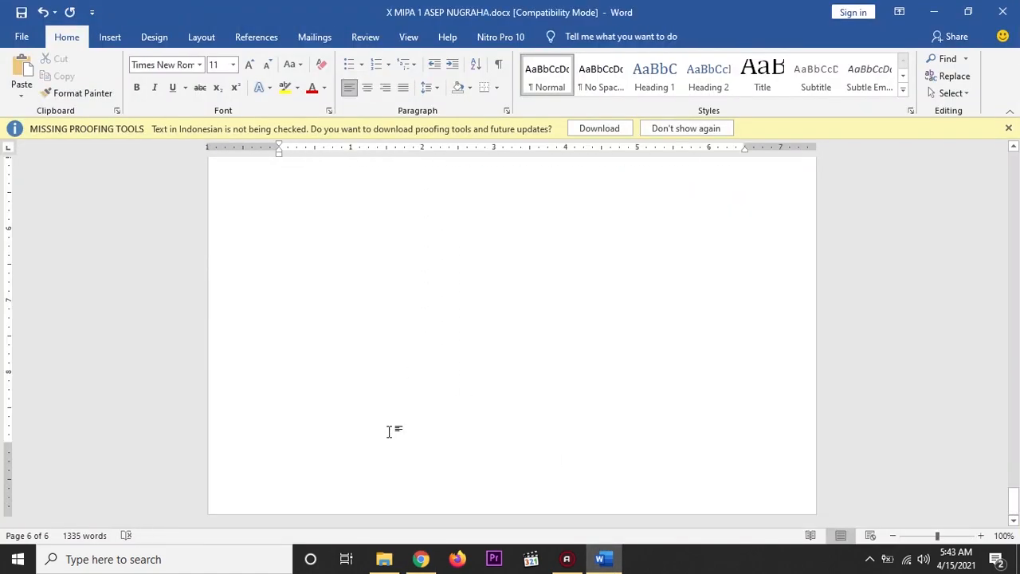
scroll(389, 432, "up", 8)
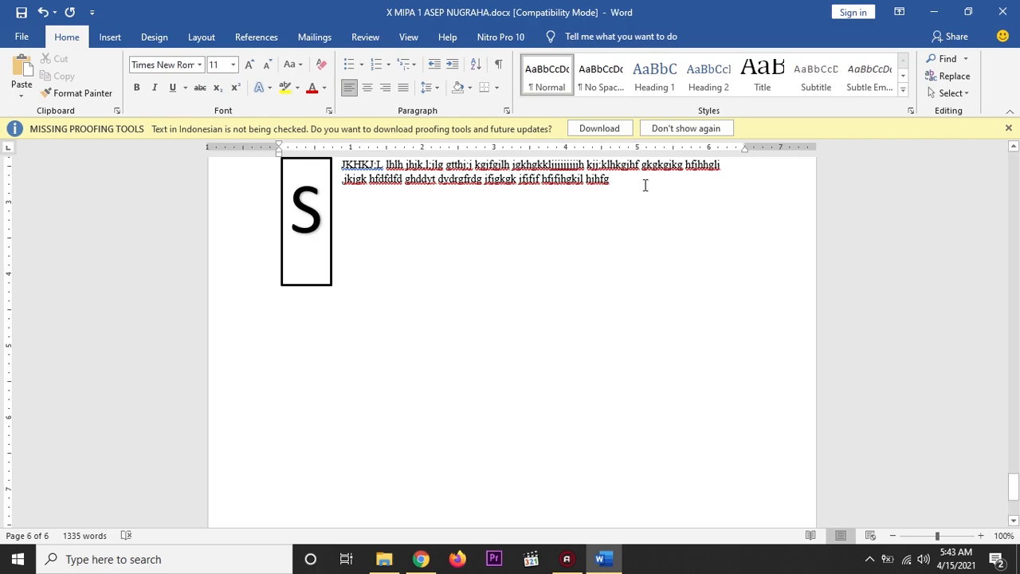
type("\\\\\\\\\\\\\\\\\\\\")
key("Return")
key("Return")
key("Return")
key("Return")
key("Return")
key("Return")
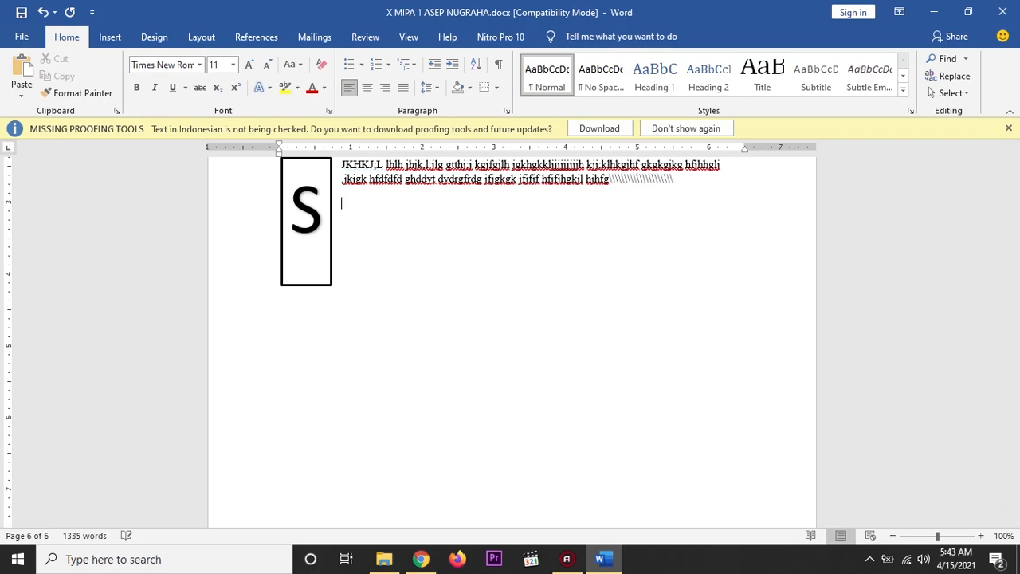
key("Return")
key("Return")
key("Return")
key("Return")
key("Return")
key("Return")
key("Return")
key("Return")
key("Return")
key("Return")
key("Return")
key("Return")
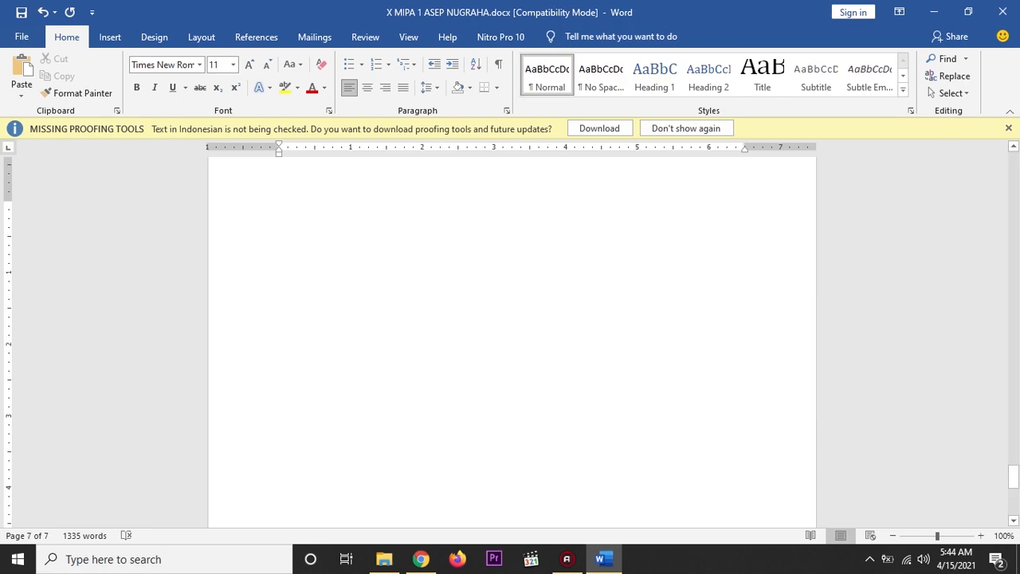
Draw an upward ribbon banner about 7.05" wide and 0.89" high at the top of page 7, checking the banner in the Chrome reference
scroll(643, 212, "up", 2)
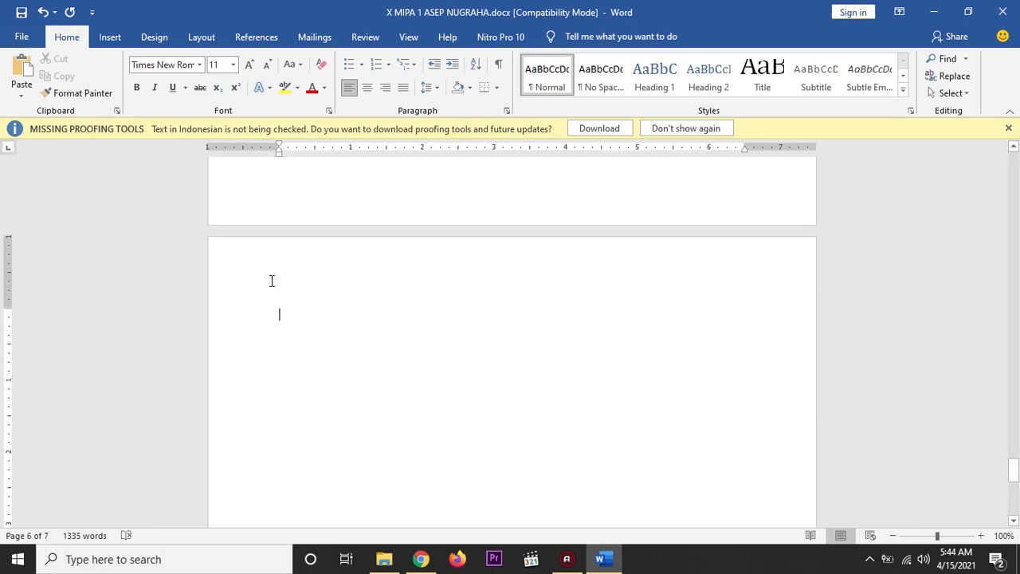
left_click(109, 38)
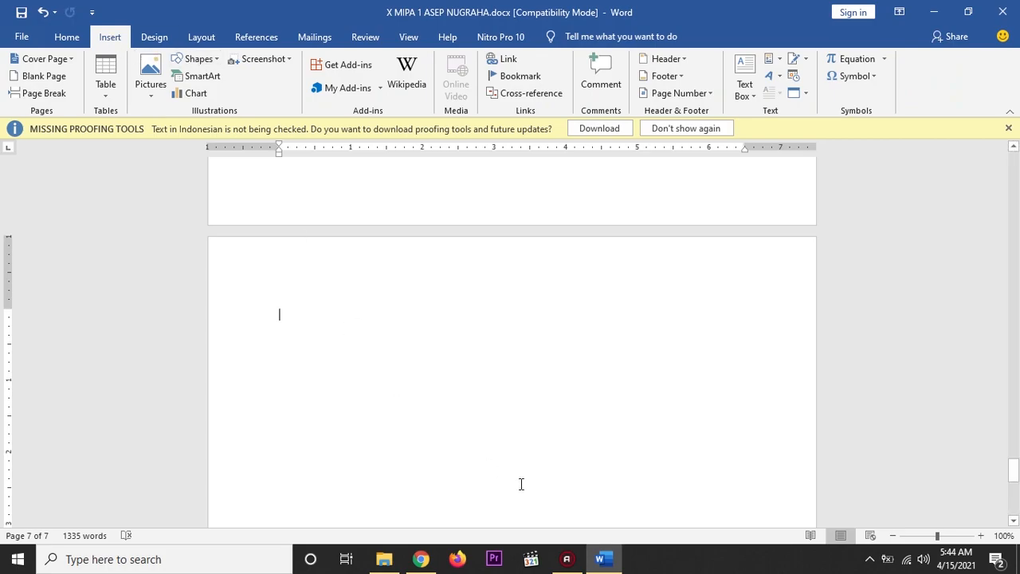
left_click(430, 561)
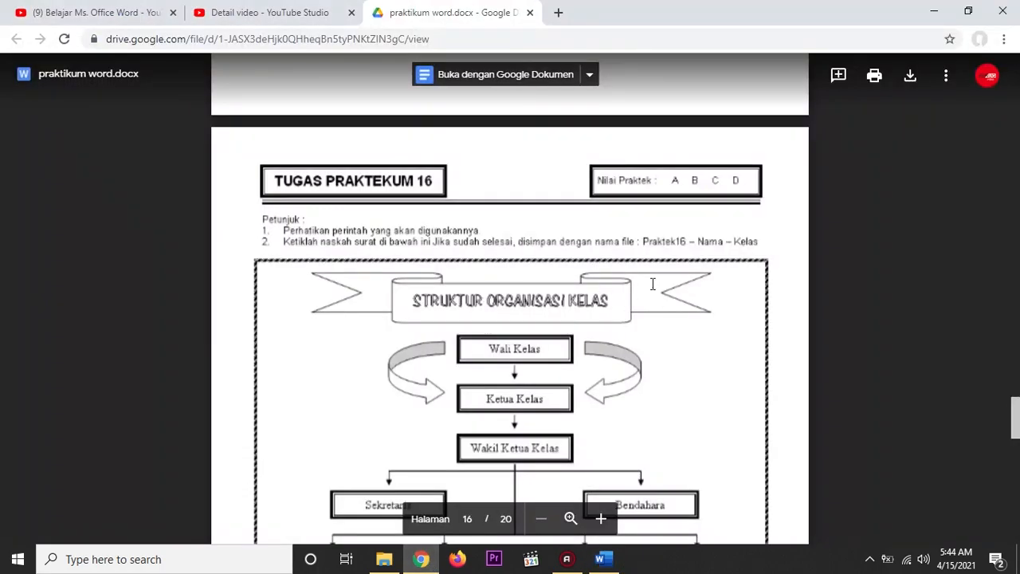
left_click(612, 560)
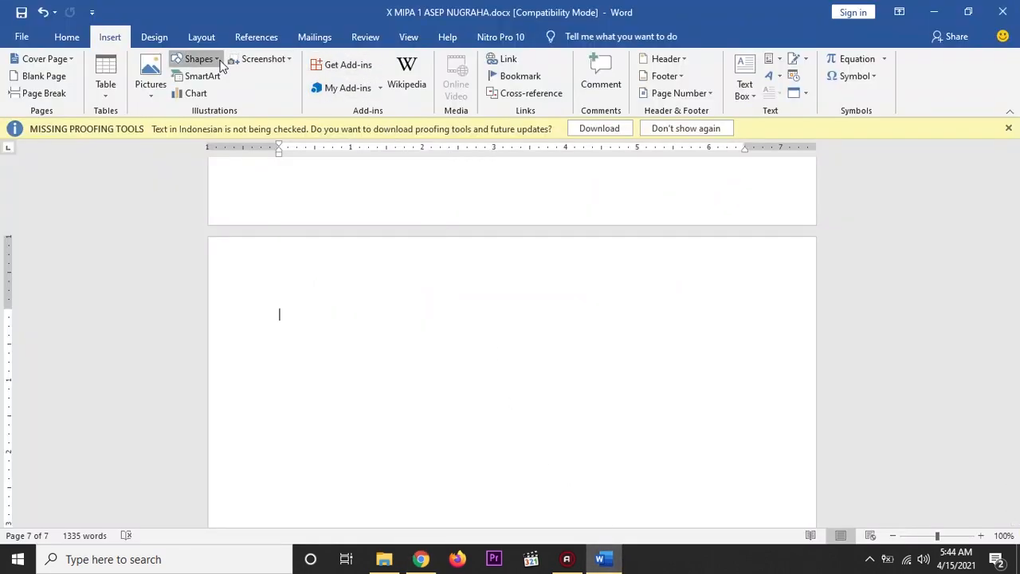
left_click(215, 59)
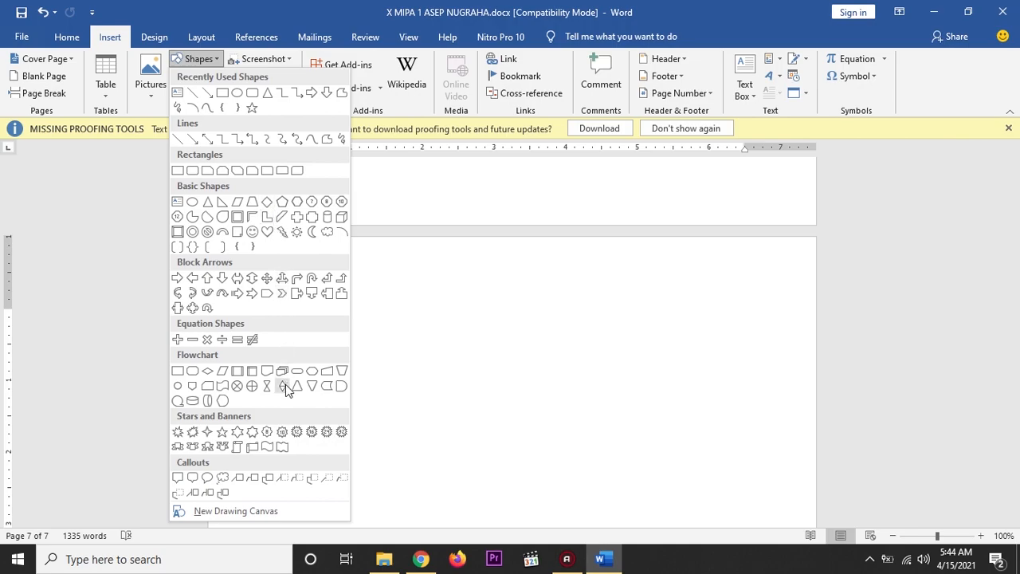
left_click(178, 447)
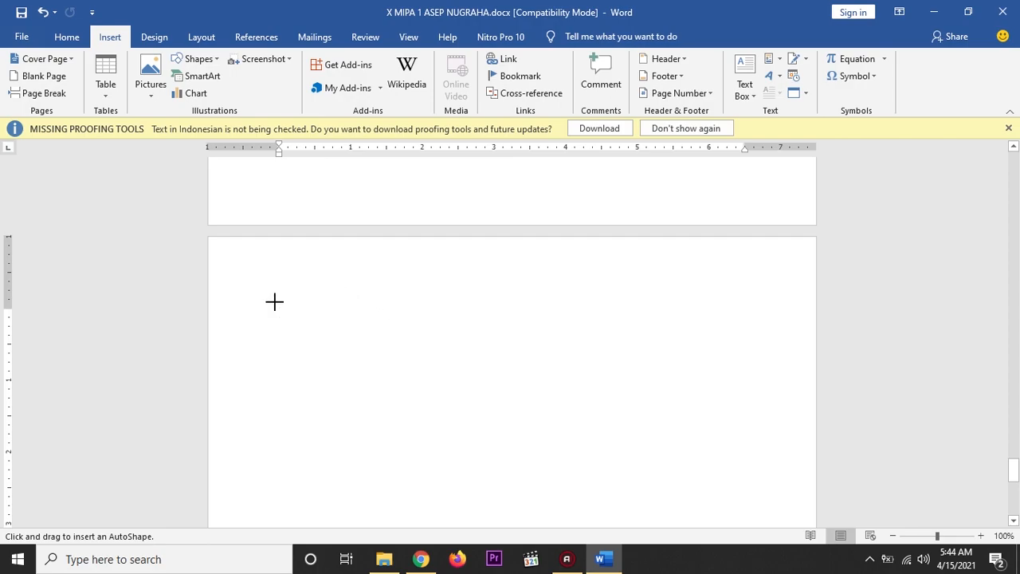
left_click_drag(288, 296, 792, 359)
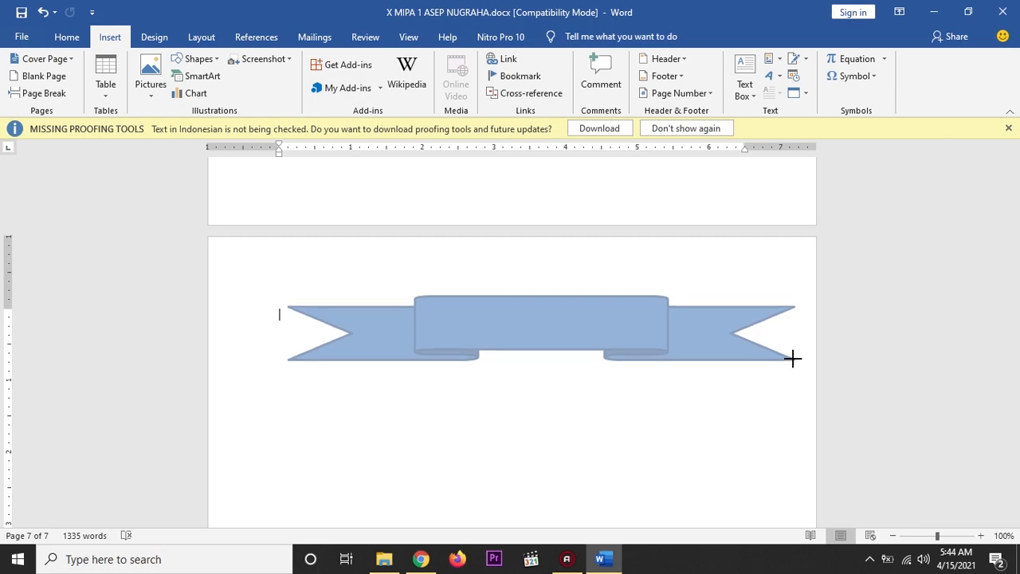
left_click_drag(792, 358, 793, 358)
Widen the ribbon banner's centre panel and shift the banner left so it is centred on the page
left_click_drag(415, 359, 368, 359)
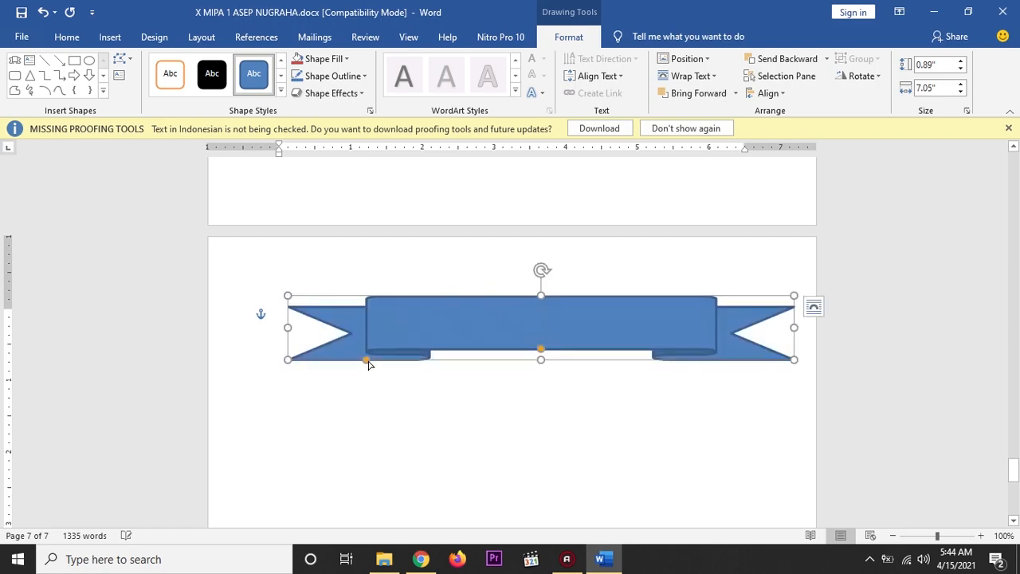
left_click_drag(469, 318, 446, 320)
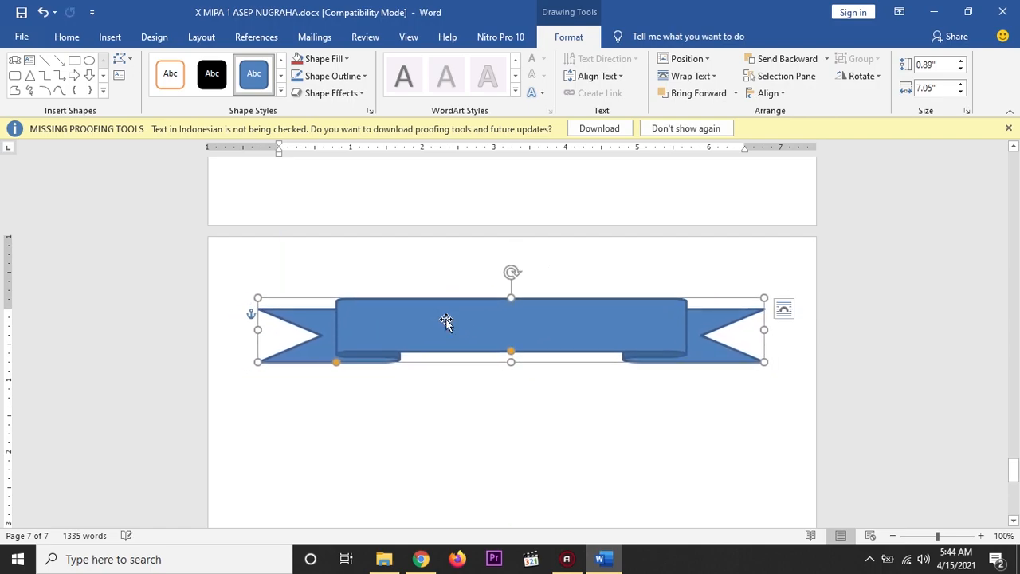
Add the text "STRUKTUR ORGANISASI" inside the ribbon banner
right_click(513, 318)
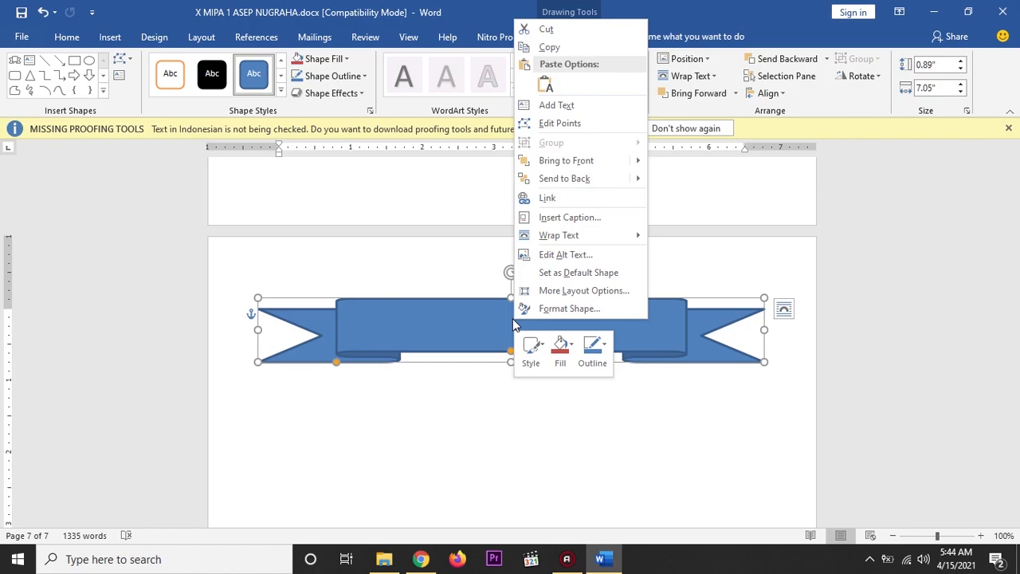
left_click(555, 105)
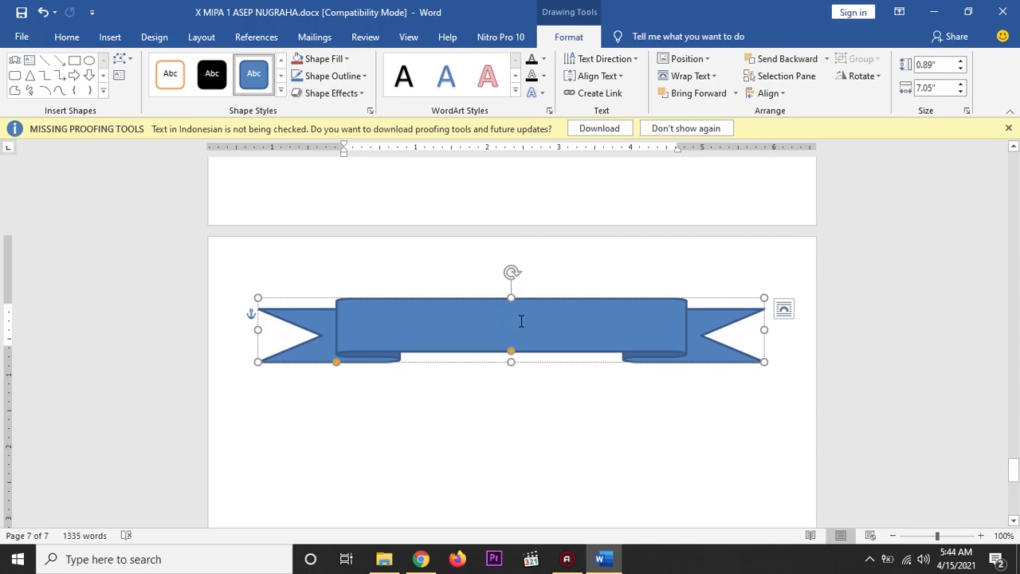
type("S")
type("RUKTUR ORGANISASI")
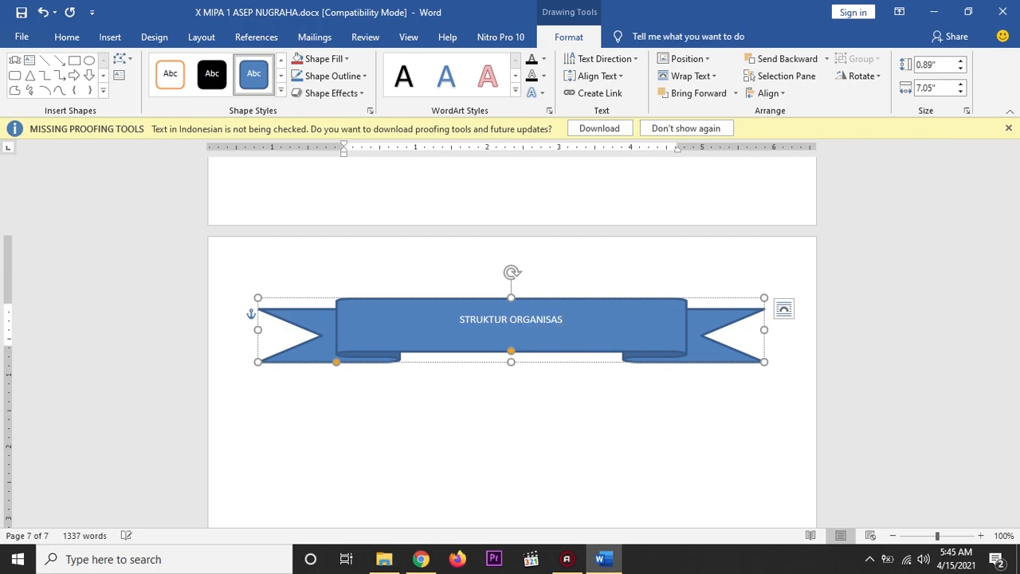
Enlarge the "STRUKTUR ORGANISASI" text in the banner by six font-size increments, and deselect the banner
left_click_drag(579, 314, 392, 307)
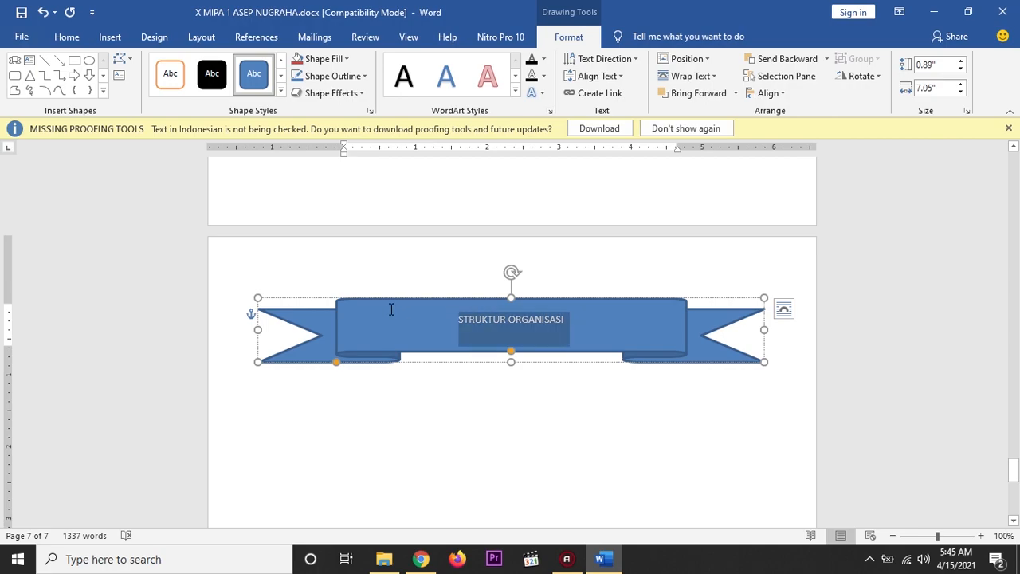
left_click(66, 37)
left_click(247, 65)
left_click(247, 64)
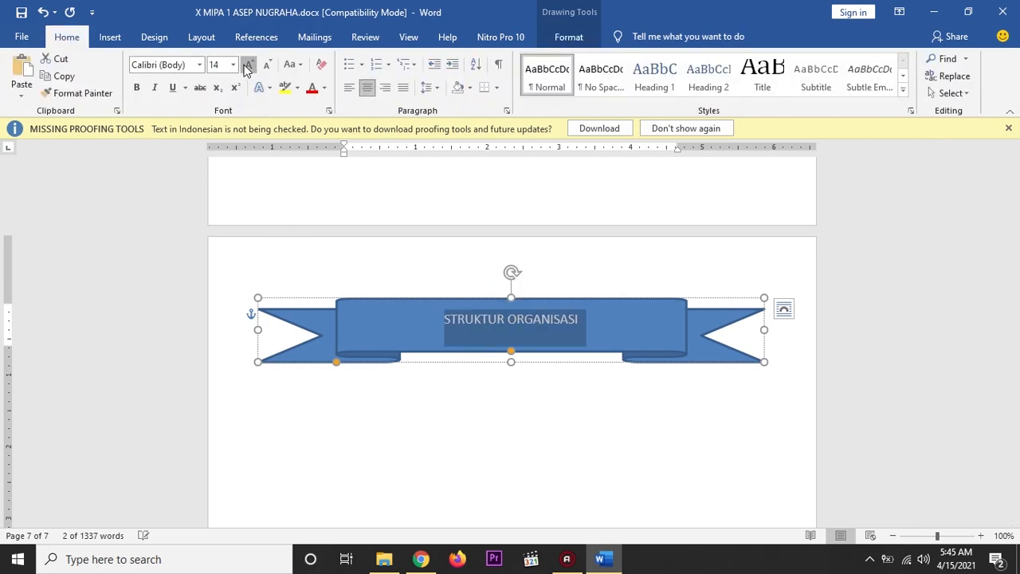
left_click(248, 65)
left_click(248, 65)
left_click(248, 64)
left_click(248, 65)
left_click(541, 405)
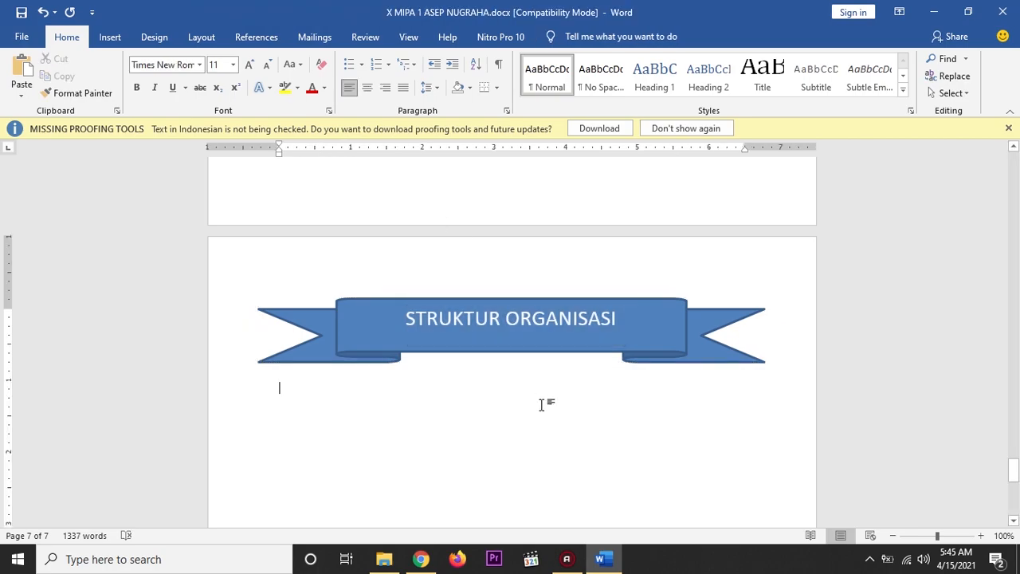
Switch to Chrome and review the class organisation chart and the duty roster table on the Tugas Praktekum 16 page
left_click(421, 559)
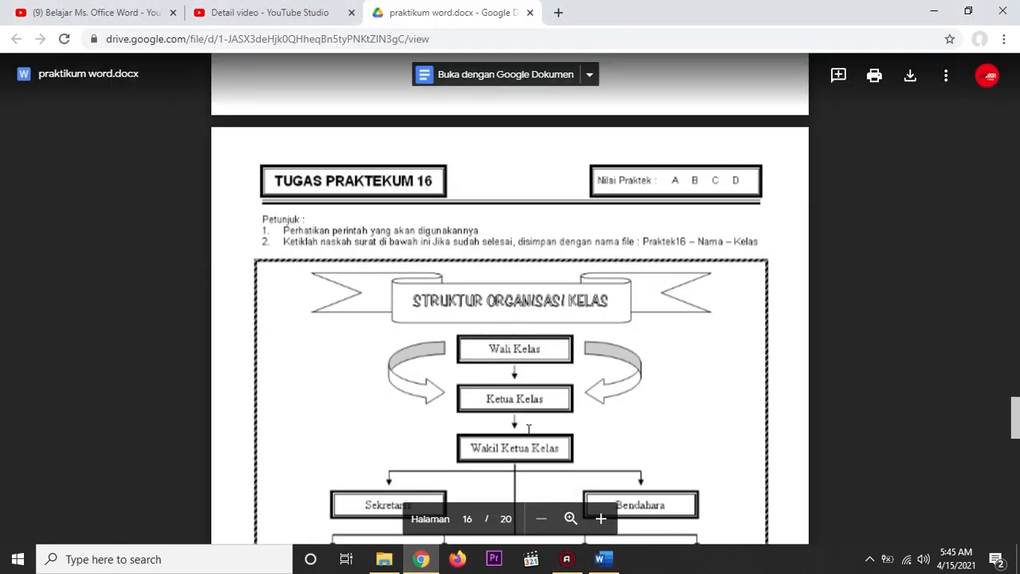
scroll(526, 433, "down", 3)
scroll(530, 239, "up", 1)
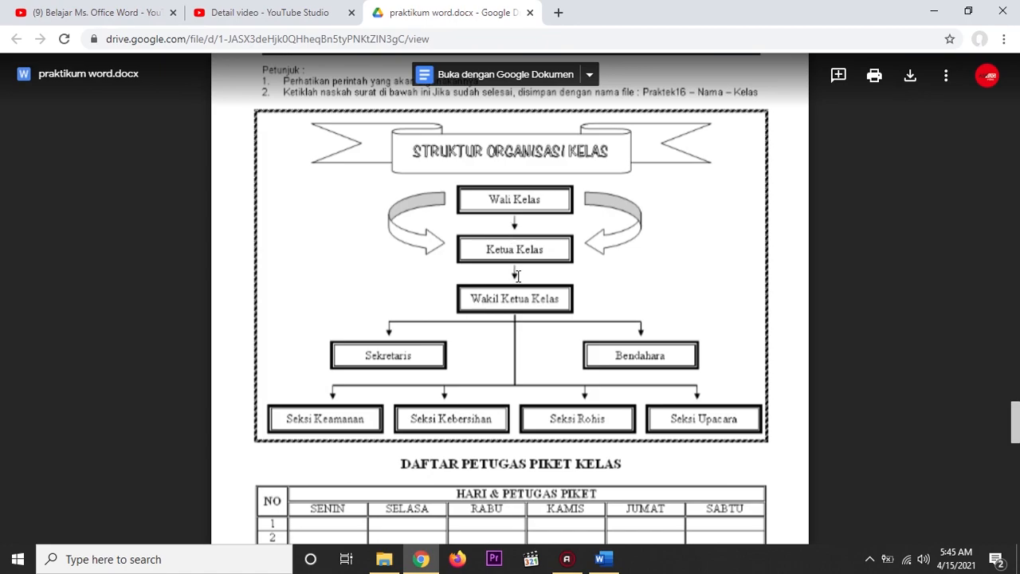
scroll(518, 287, "down", 1)
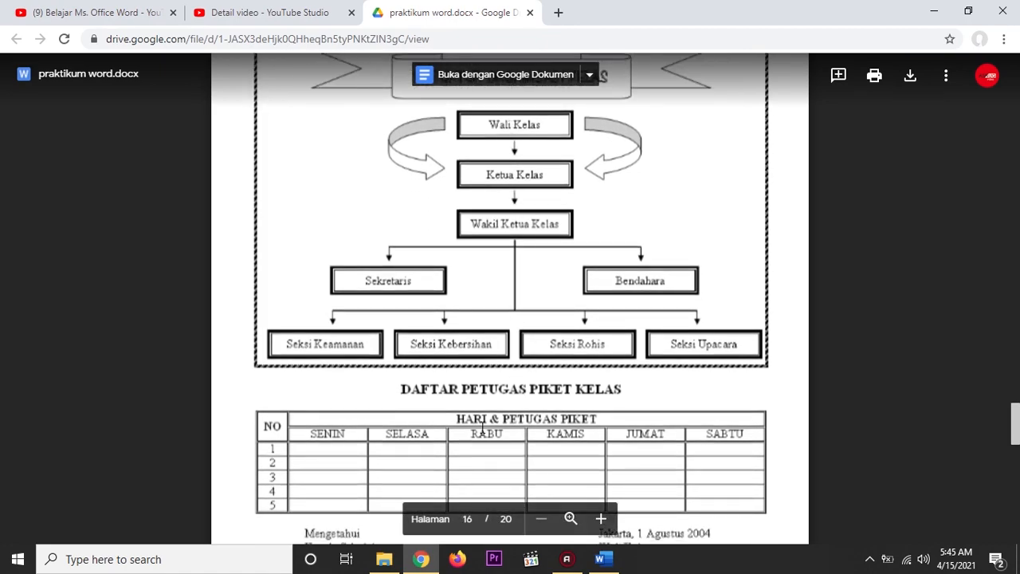
scroll(436, 433, "down", 1)
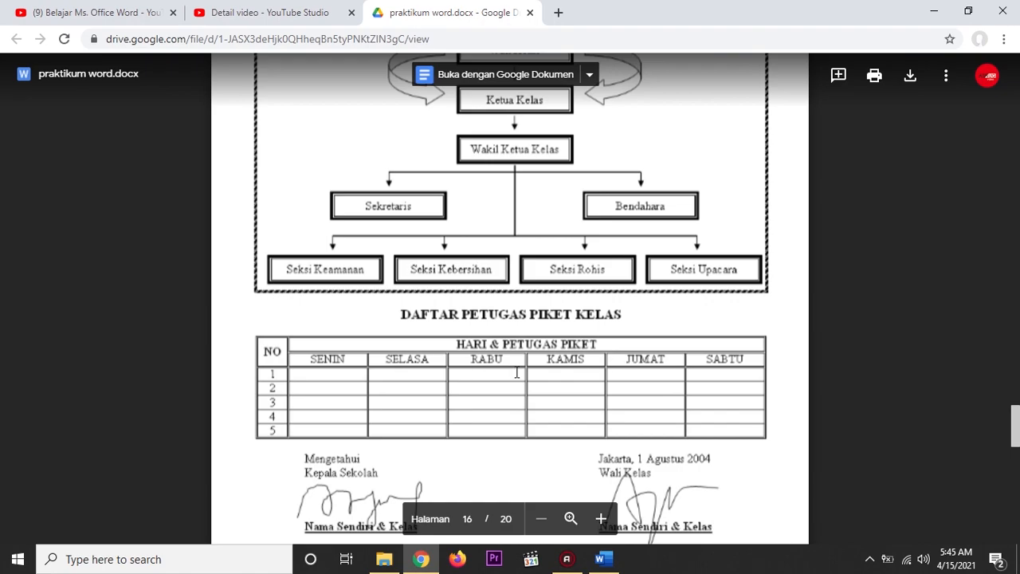
scroll(502, 350, "up", 3)
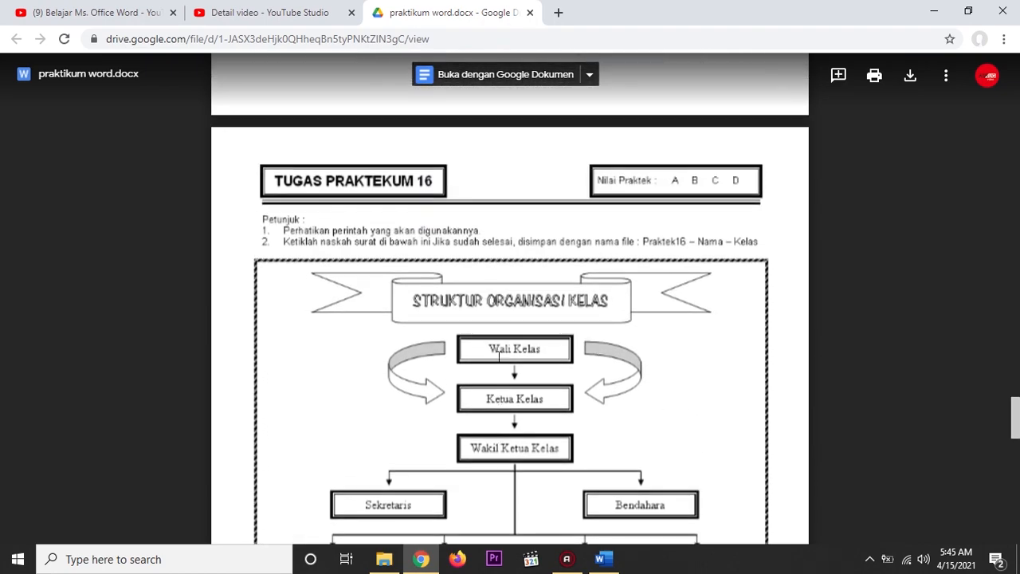
scroll(514, 327, "down", 1)
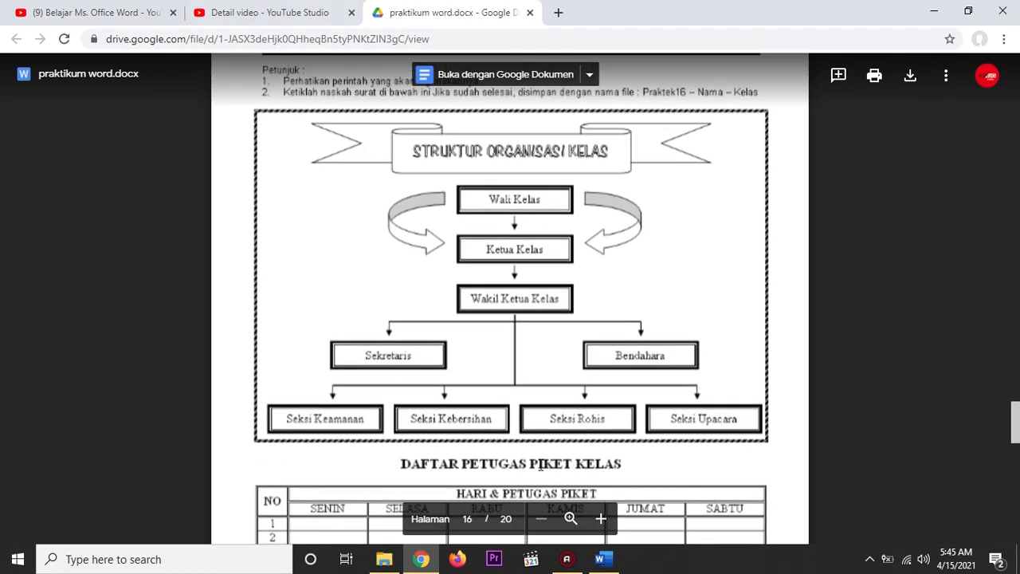
Switch to Word and insert a Picture Organization Chart SmartArt from the Hierarchy category below the ribbon banner
left_click(606, 560)
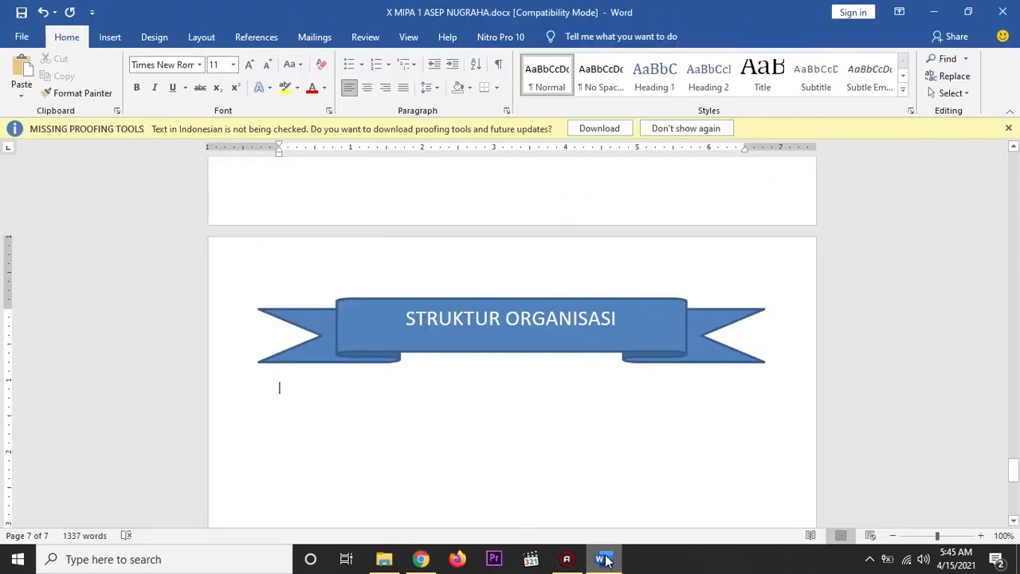
left_click(110, 40)
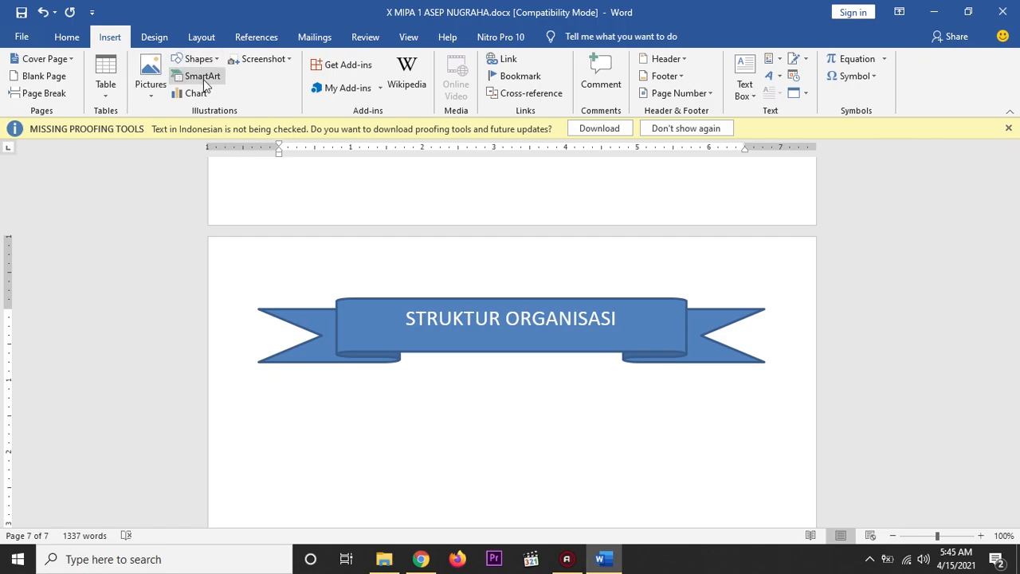
left_click(204, 81)
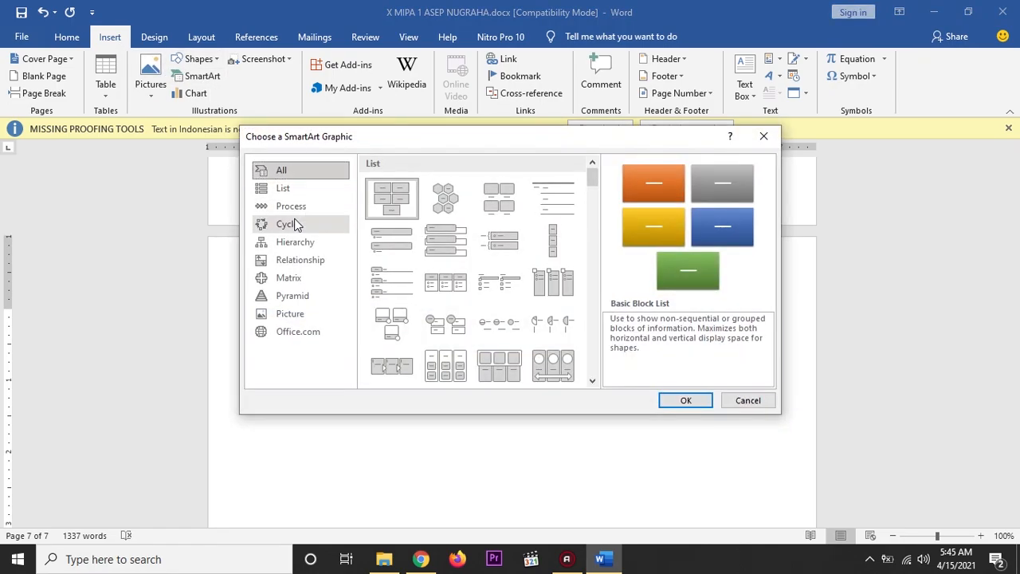
left_click(296, 248)
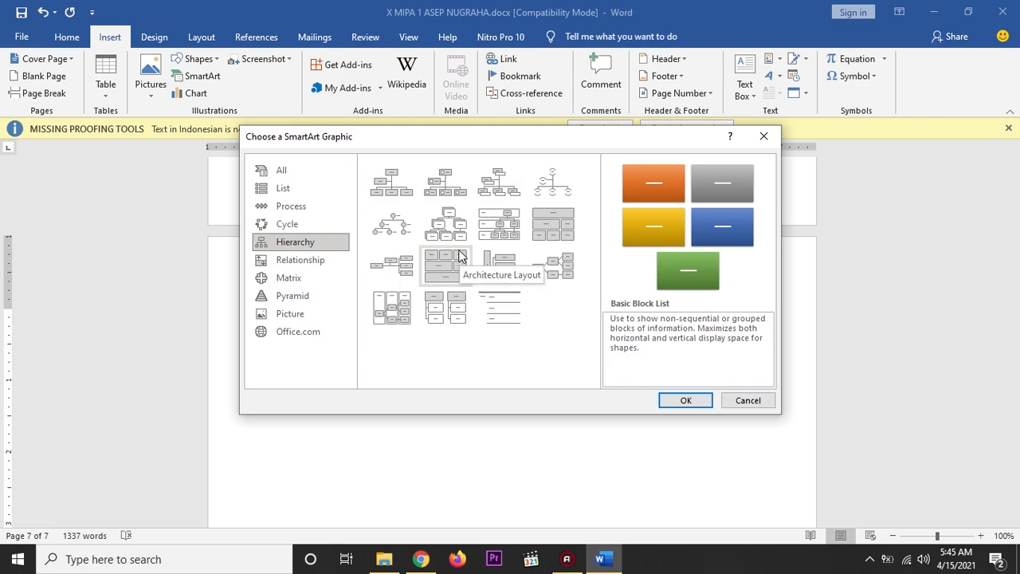
left_click(436, 191)
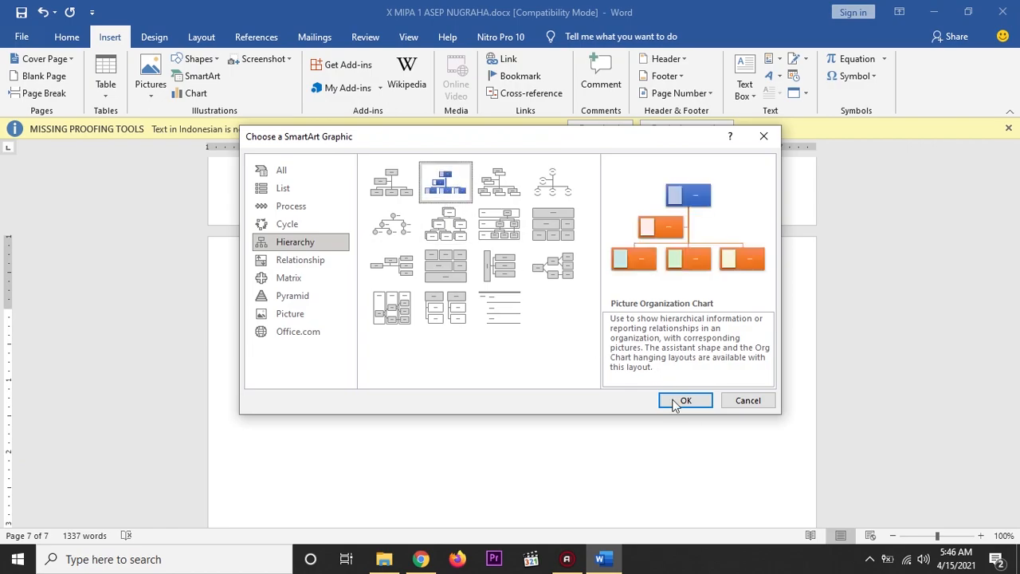
left_click(687, 400)
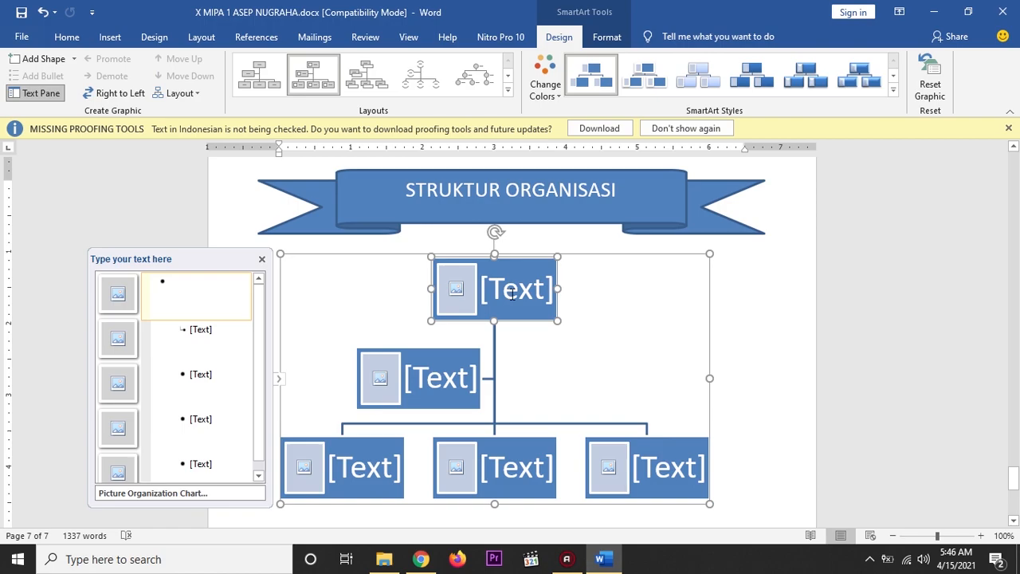
Label the organisation chart's top box "WALI KELAS" and the assistant box beneath it "KM"
left_click(494, 289)
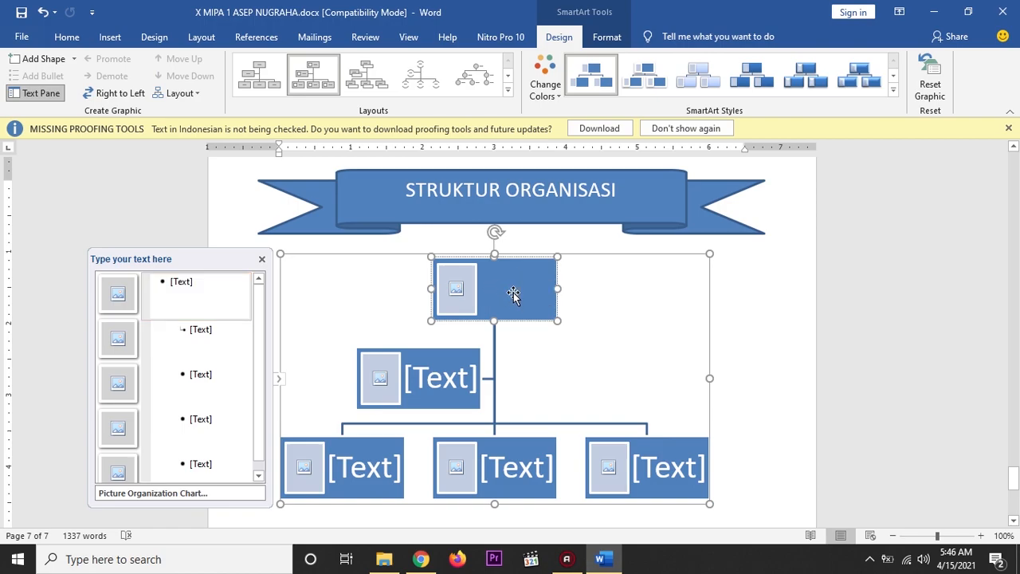
left_click(190, 284)
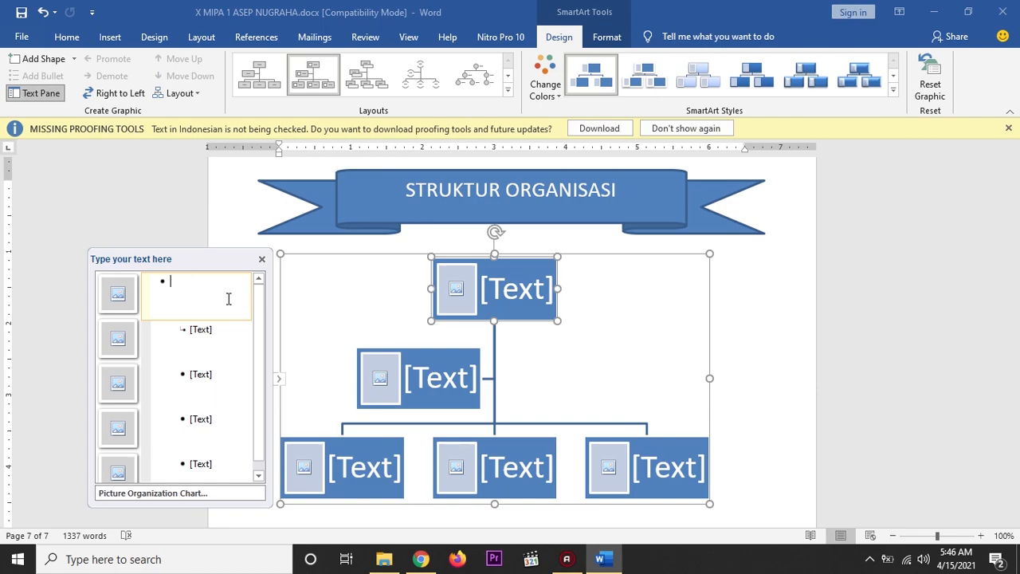
type("WA")
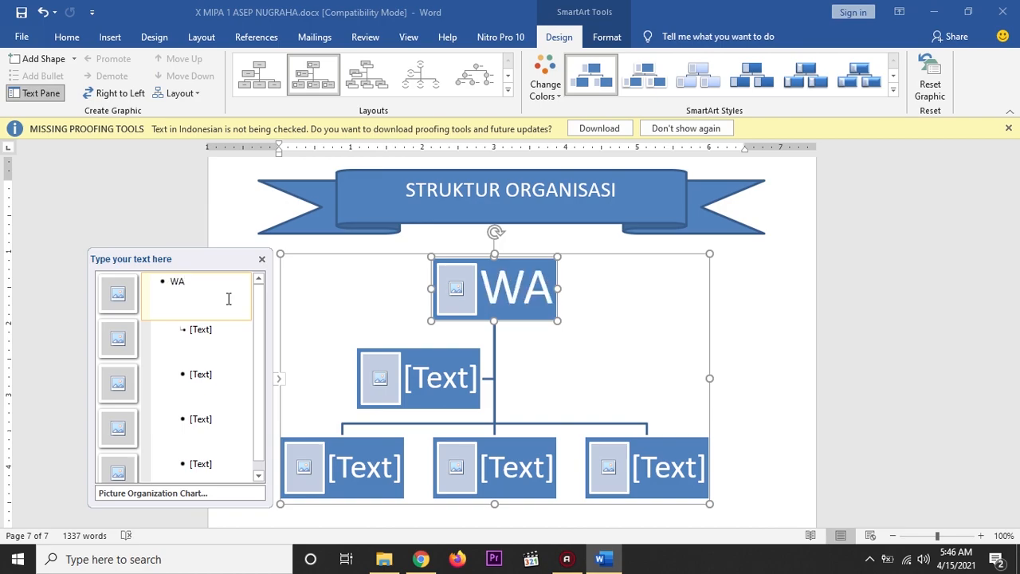
type("LI KELAS")
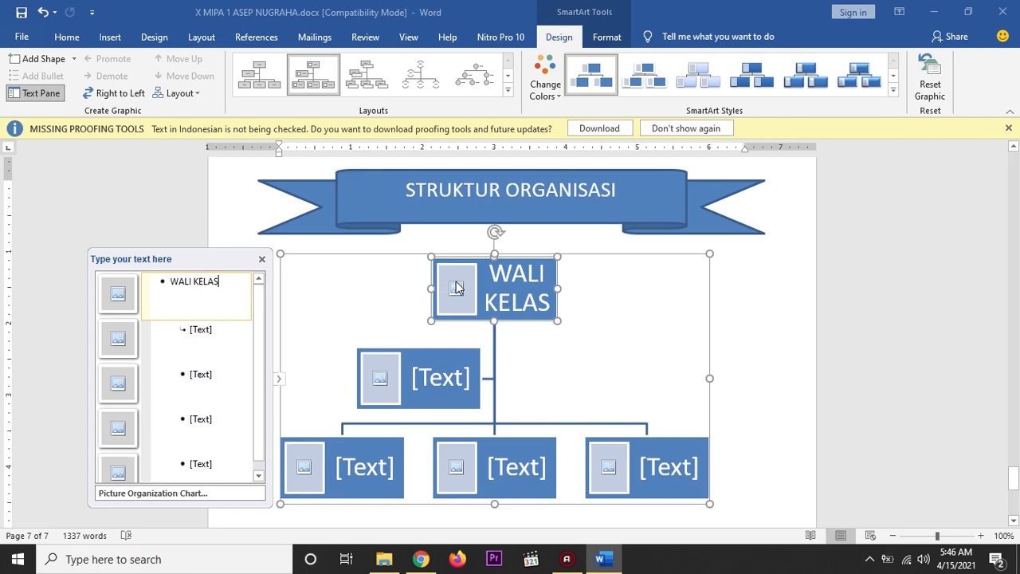
left_click(452, 380)
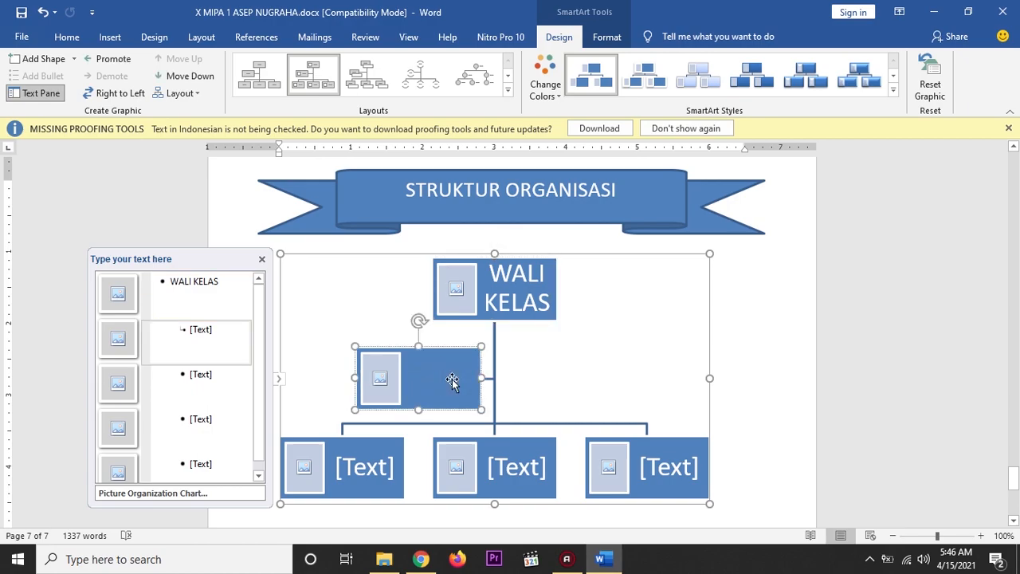
type("KM")
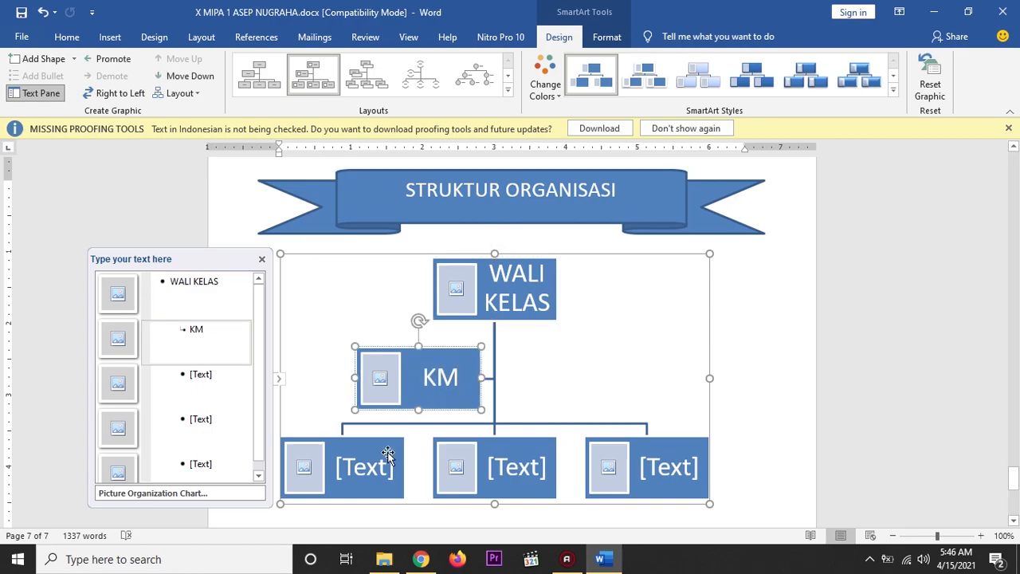
Label the first two boxes of the chart's lowest row "SEKRETARIS" and "BENDAHARA"
left_click(378, 474)
scroll(380, 471, "down", 1)
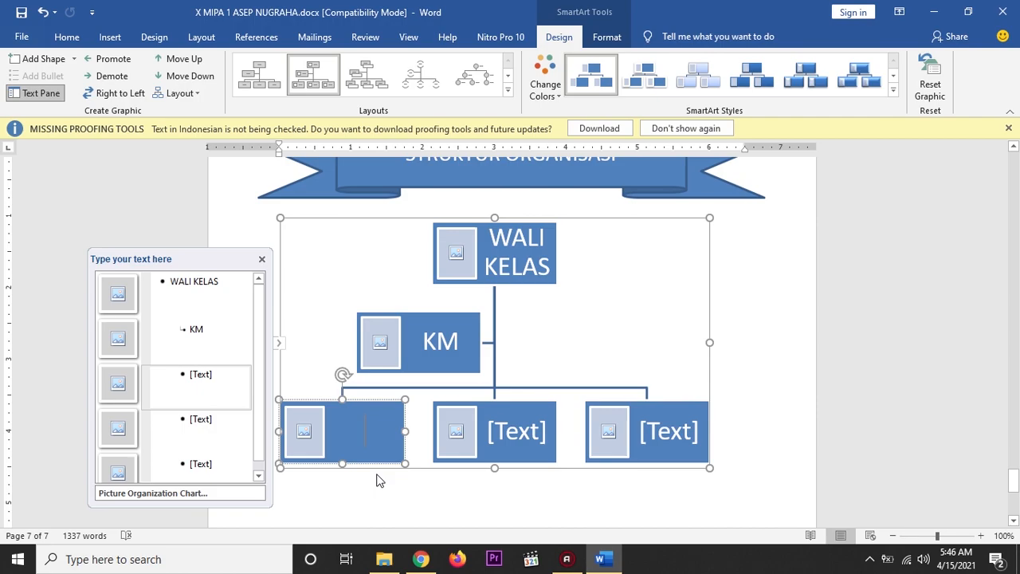
type("SE")
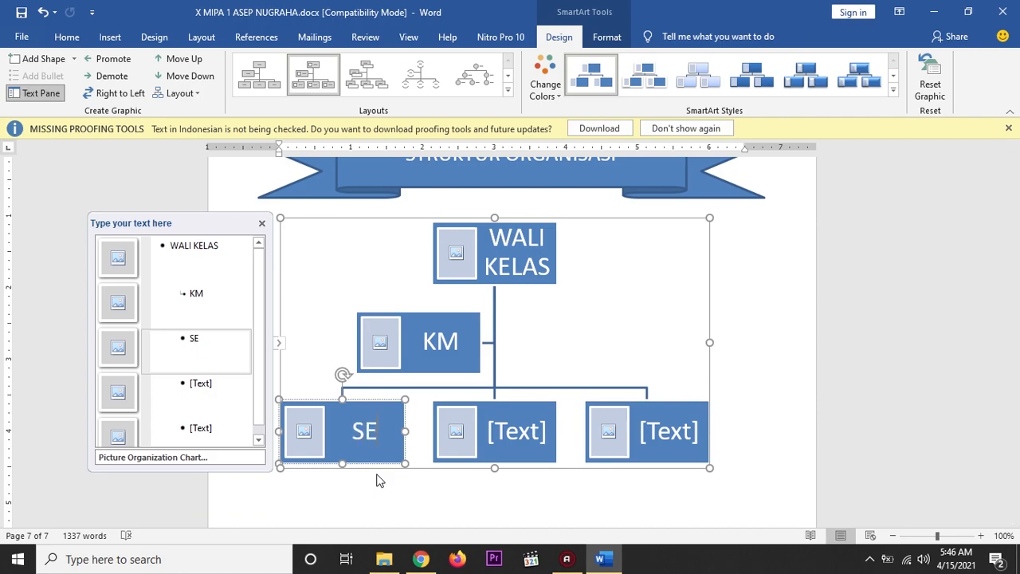
type("KRETA")
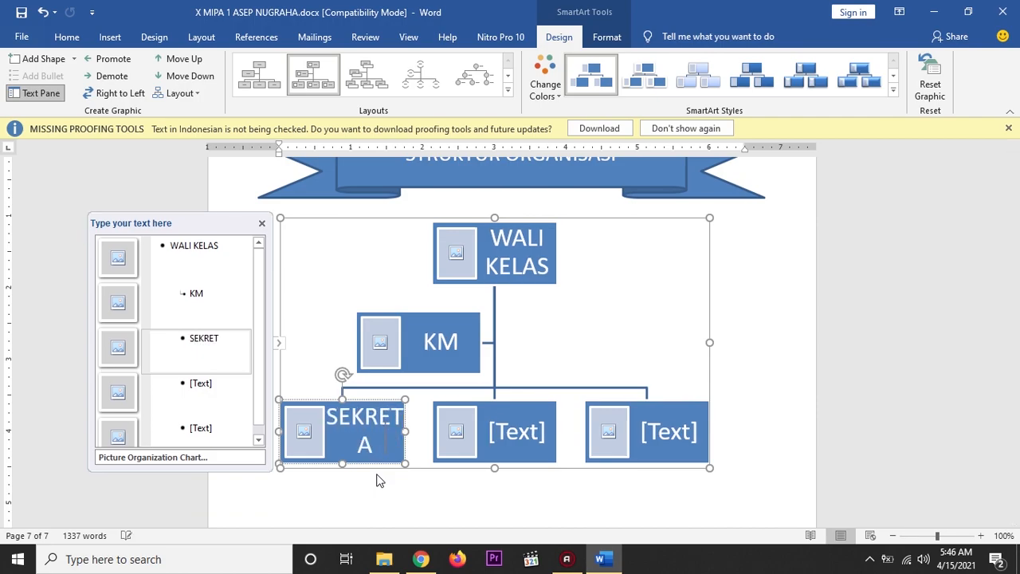
type("RIS")
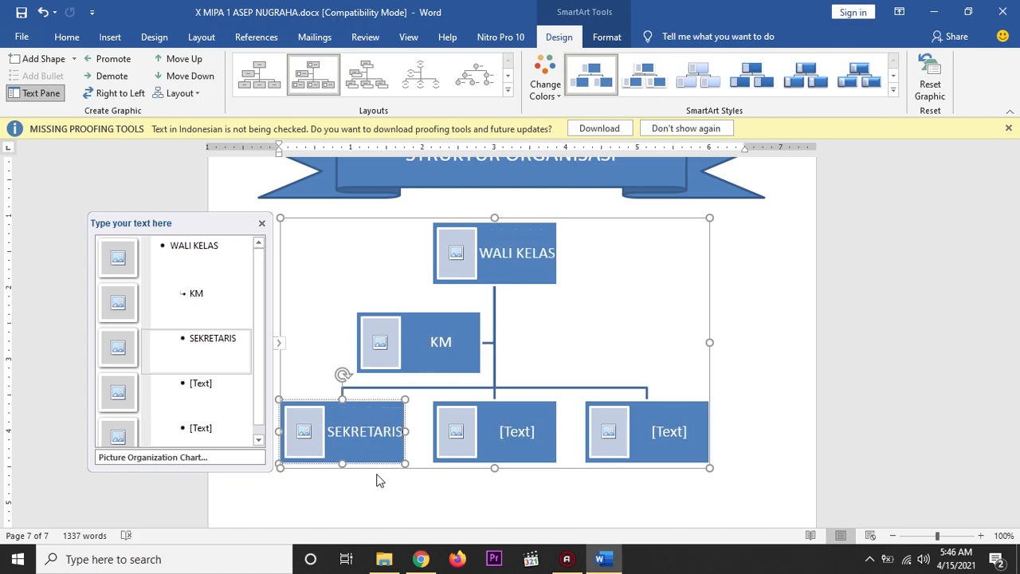
left_click(528, 437)
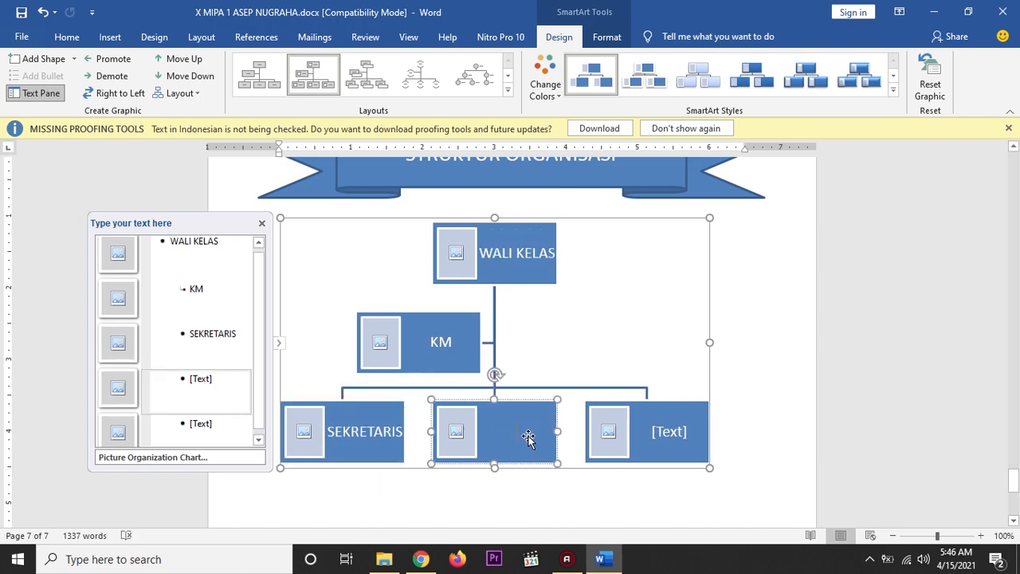
type("BEND")
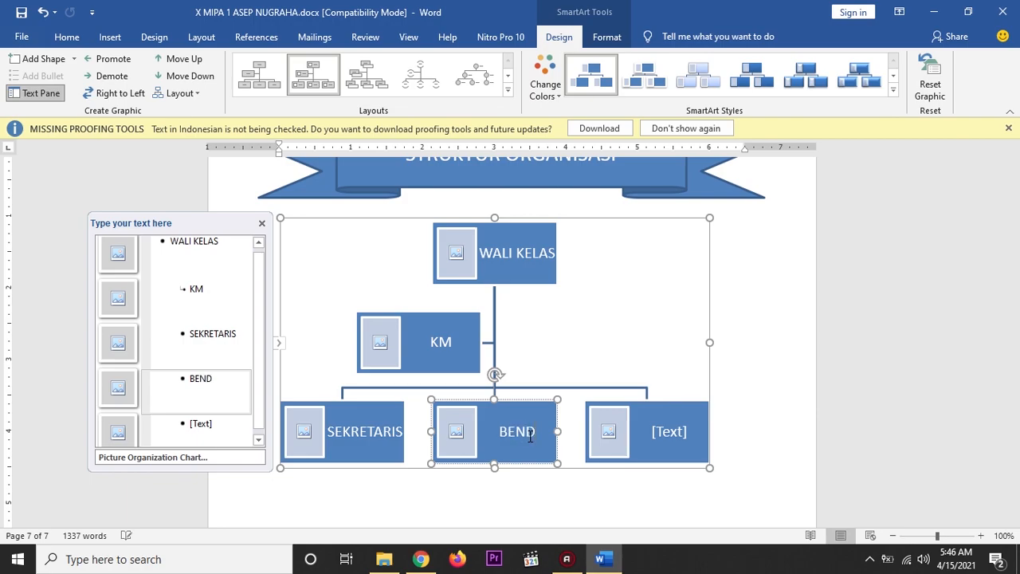
type("AHARA")
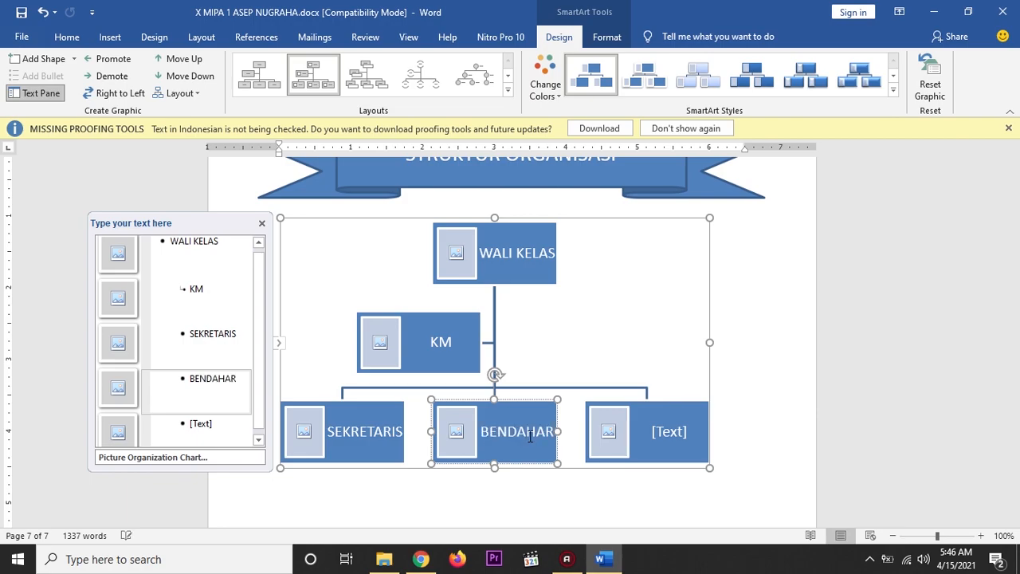
Stretch the chart frame slightly downward and label the third box of the lowest row "???"
left_click(668, 431)
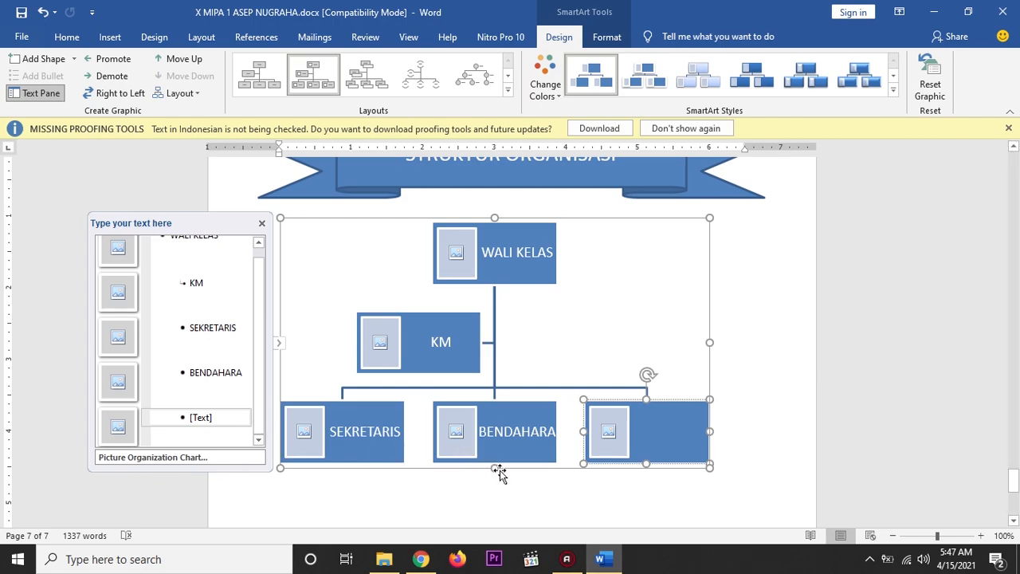
left_click_drag(496, 470, 497, 505)
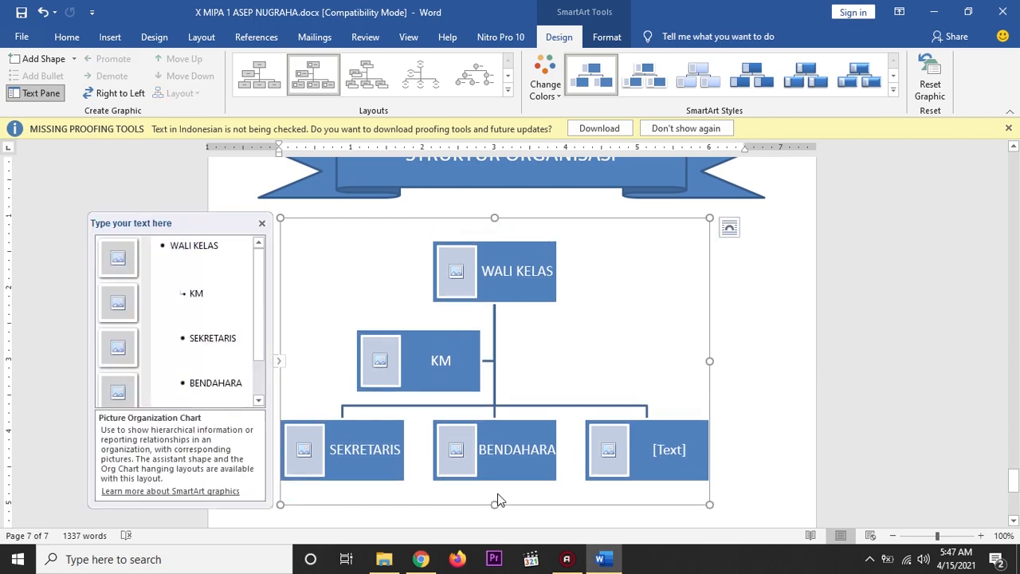
left_click_drag(256, 350, 268, 412)
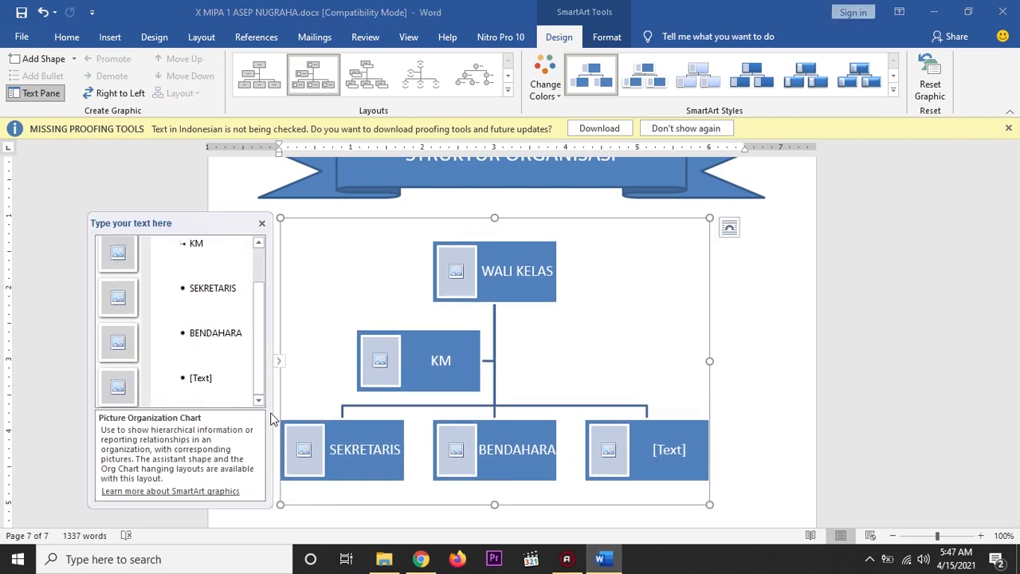
left_click(197, 378)
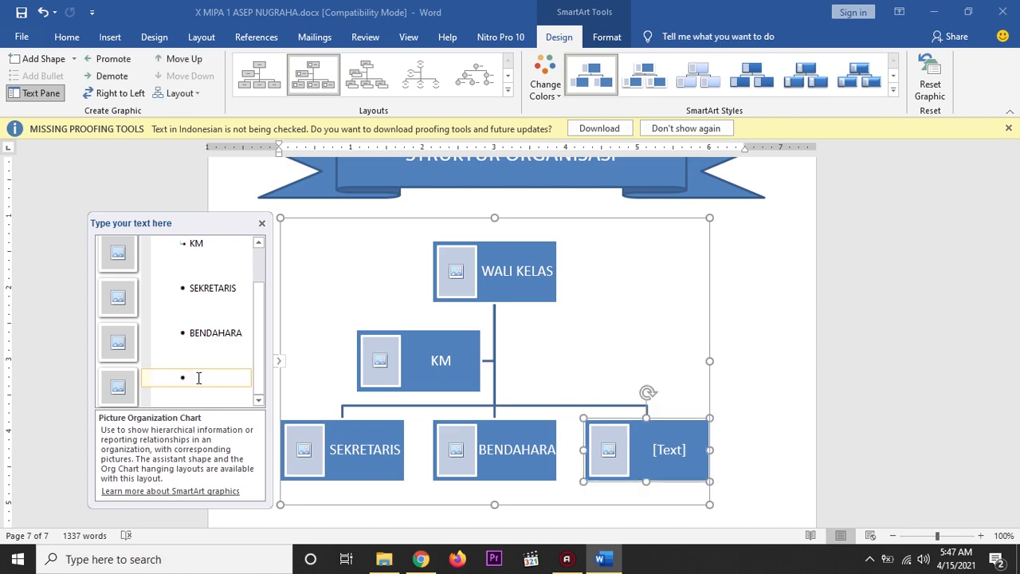
type("???")
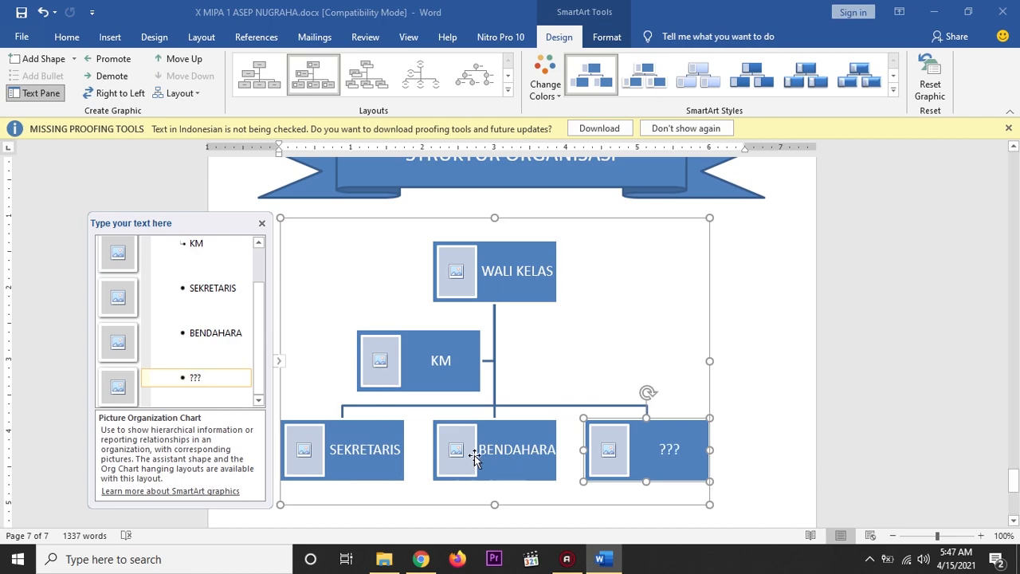
right_click(670, 470)
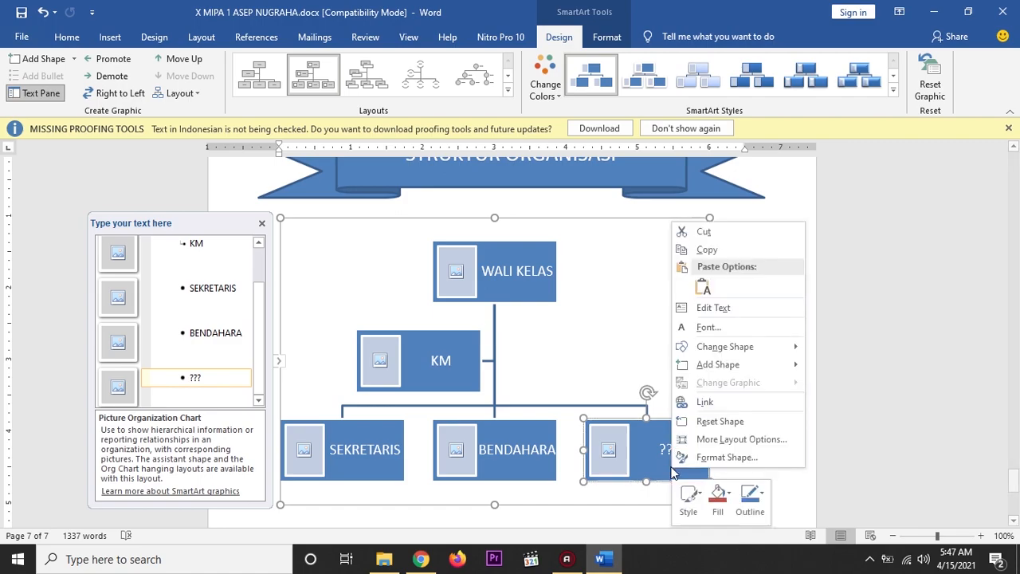
key("Escape")
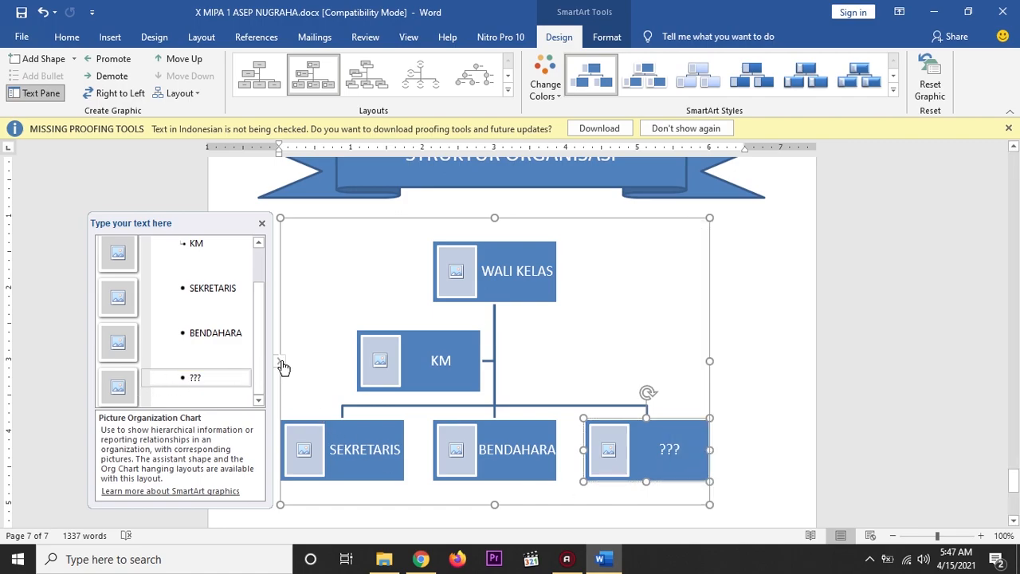
Move the SmartArt text pane away from the chart so it sits clear of the page
left_click_drag(227, 227, 146, 178)
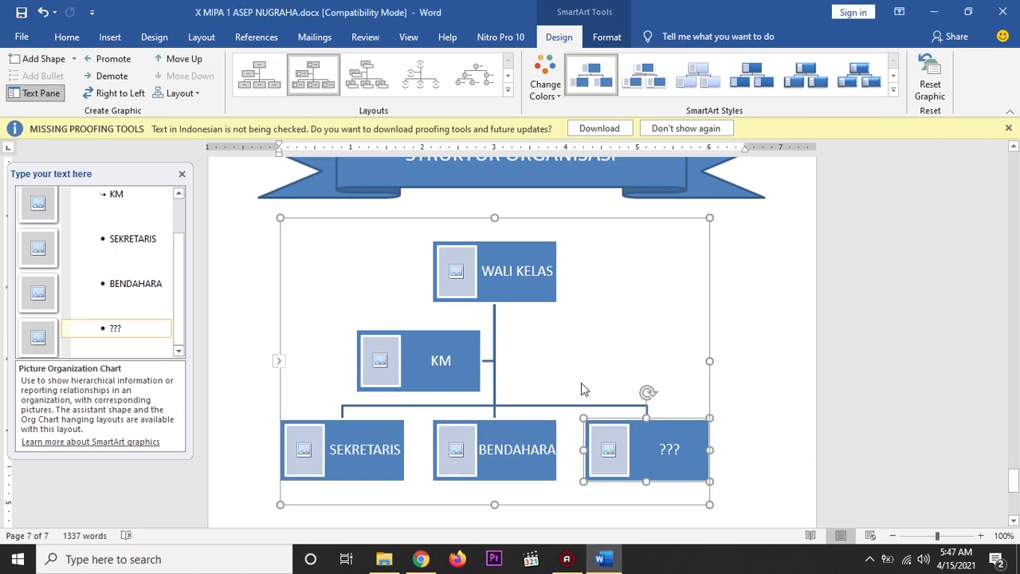
left_click(632, 372)
left_click(669, 439)
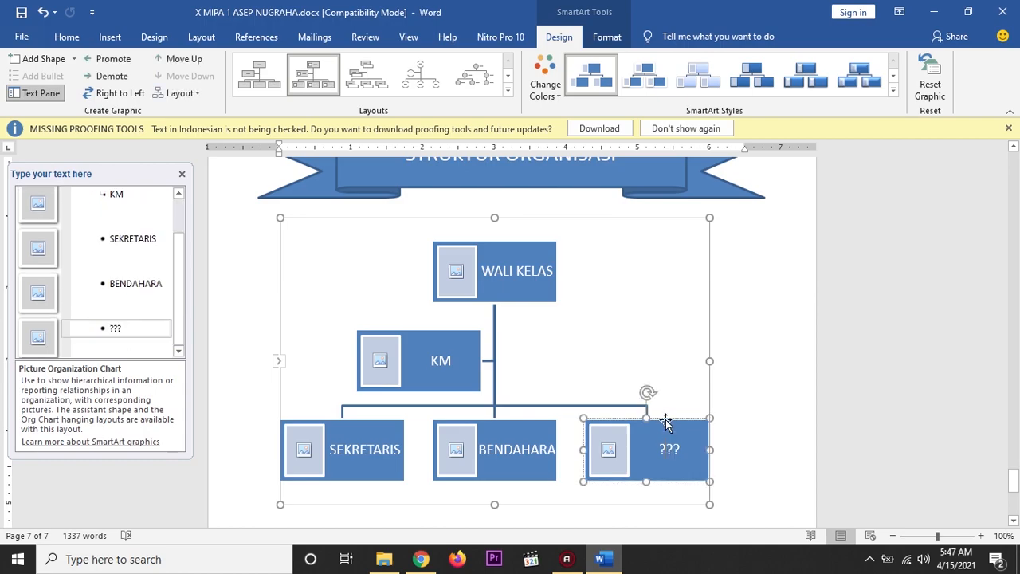
right_click(666, 426)
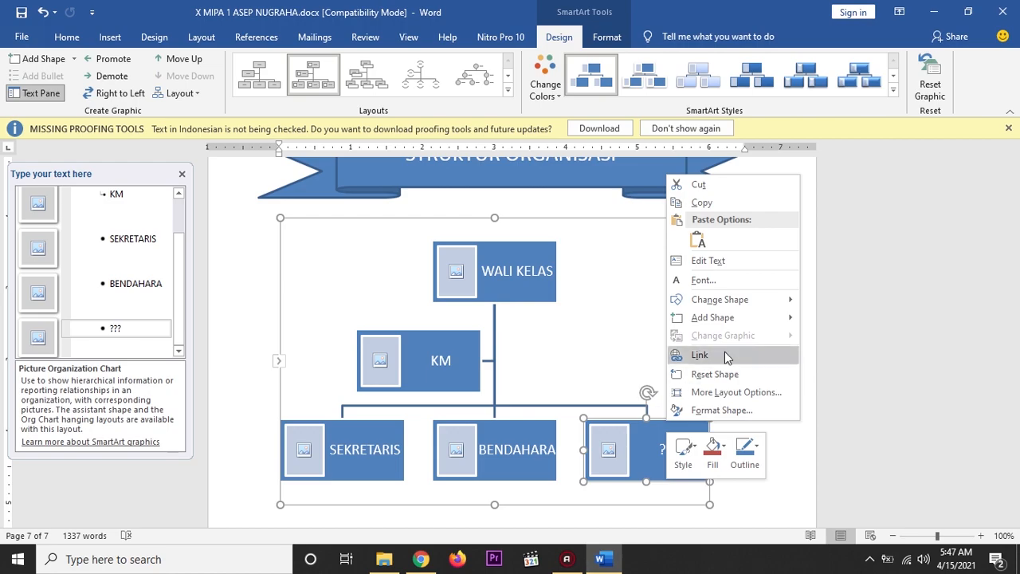
left_click(875, 333)
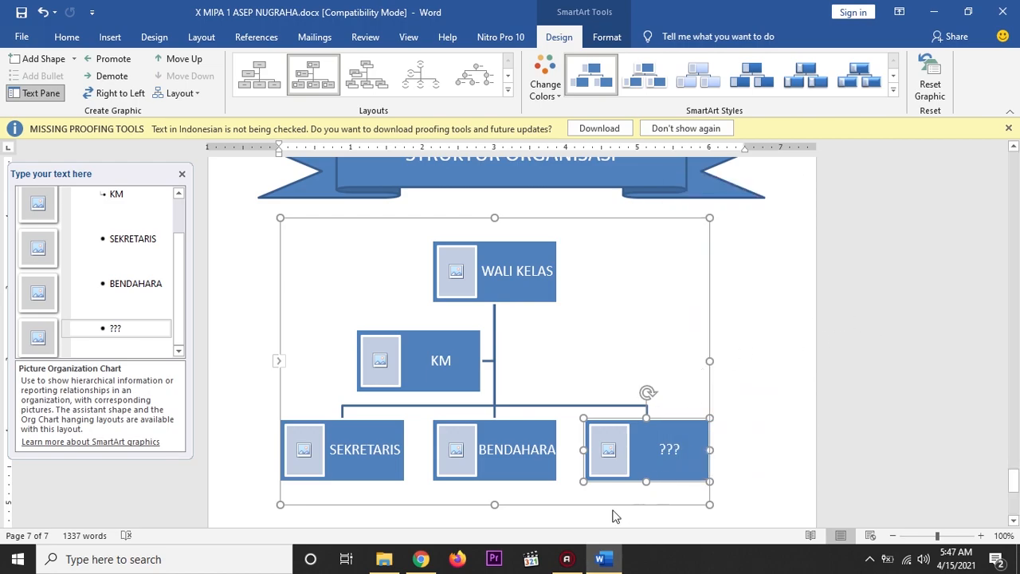
Switch to Chrome and examine the class duty roster table and the signature block below the sample chart
left_click(422, 560)
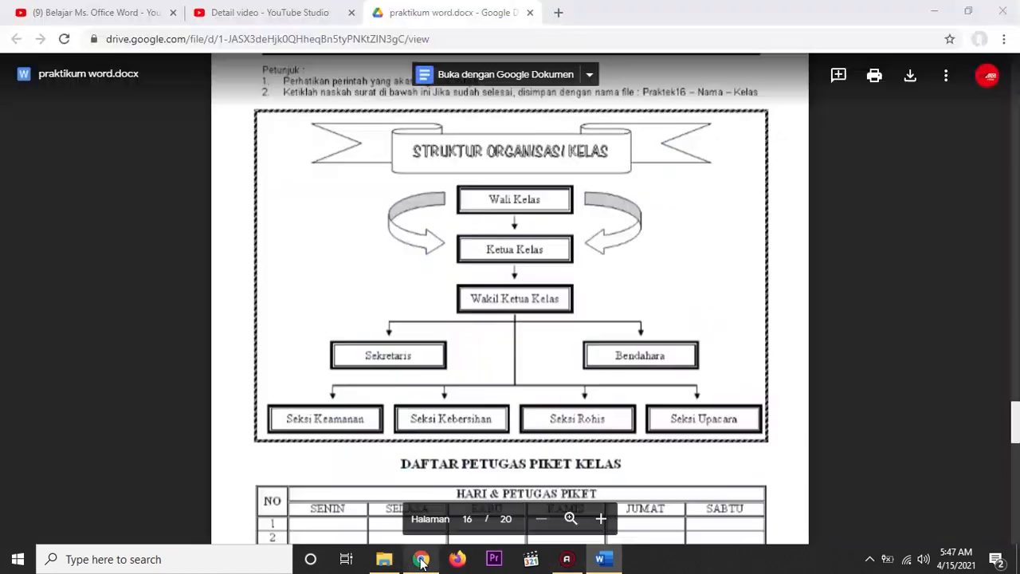
scroll(567, 387, "down", 2)
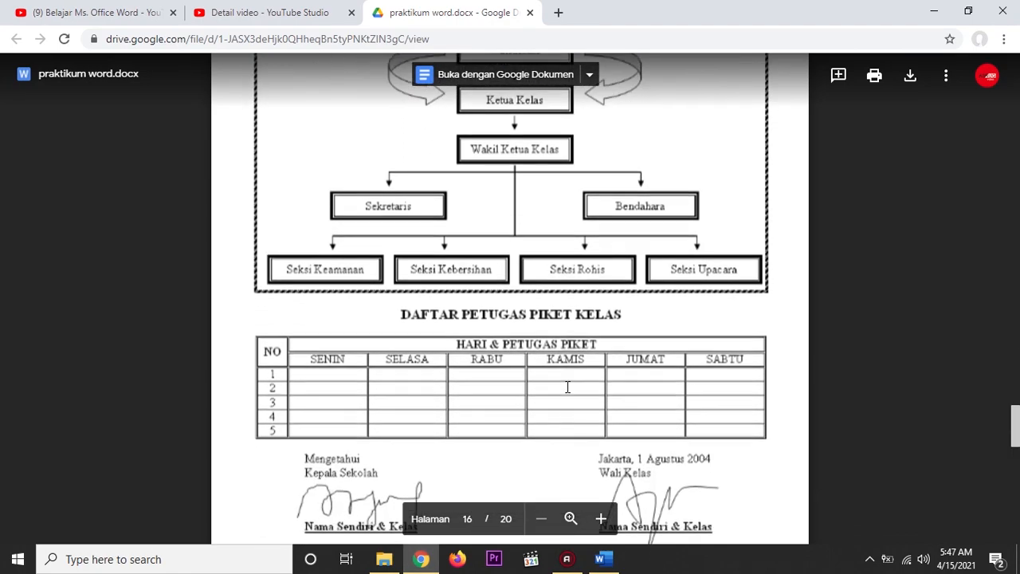
scroll(567, 387, "down", 1)
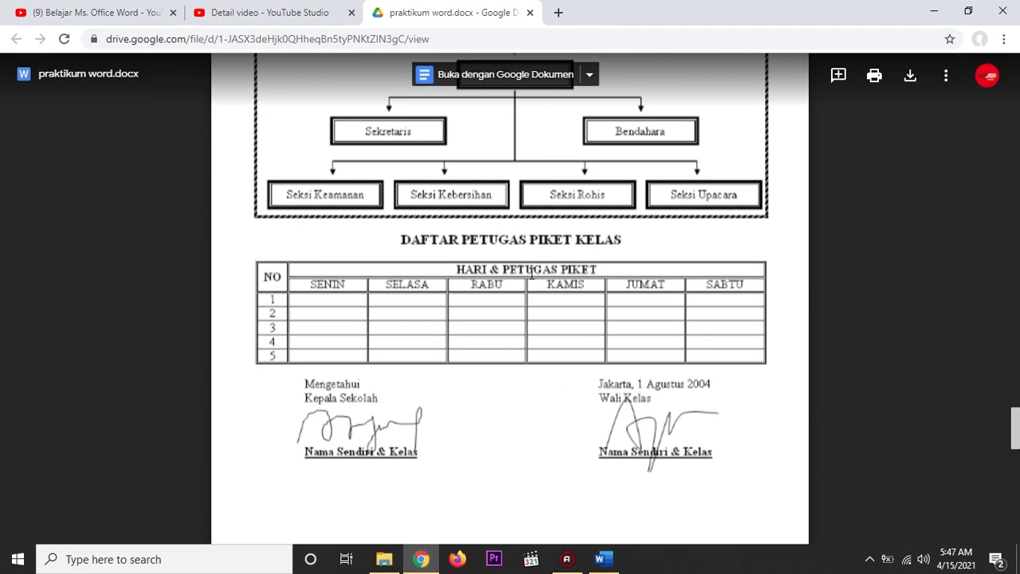
scroll(524, 442, "down", 2)
scroll(524, 441, "up", 2)
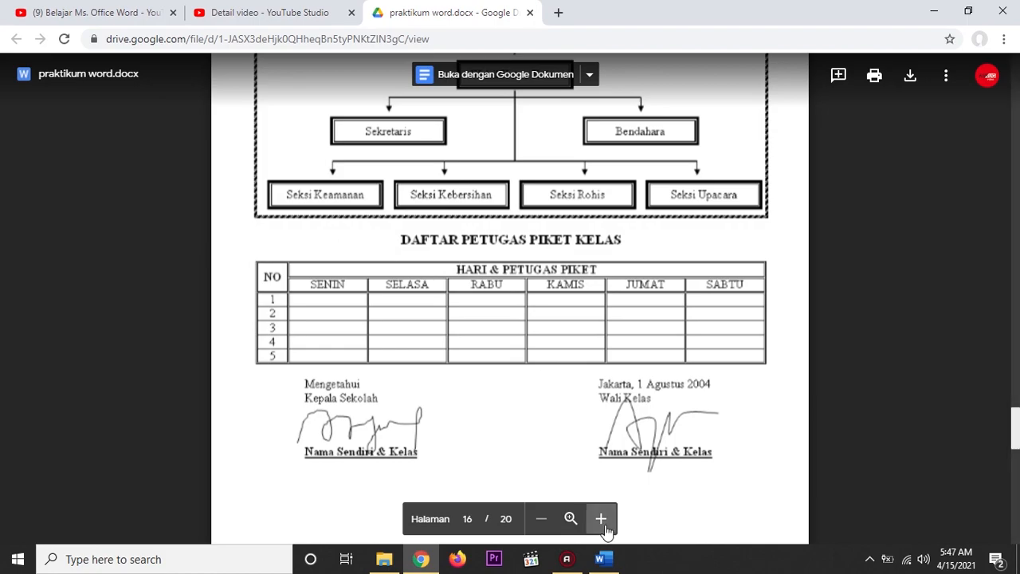
Switch back to Word and insert a table of 7 columns by 3 rows below the organisation chart
left_click(603, 559)
left_click(488, 440)
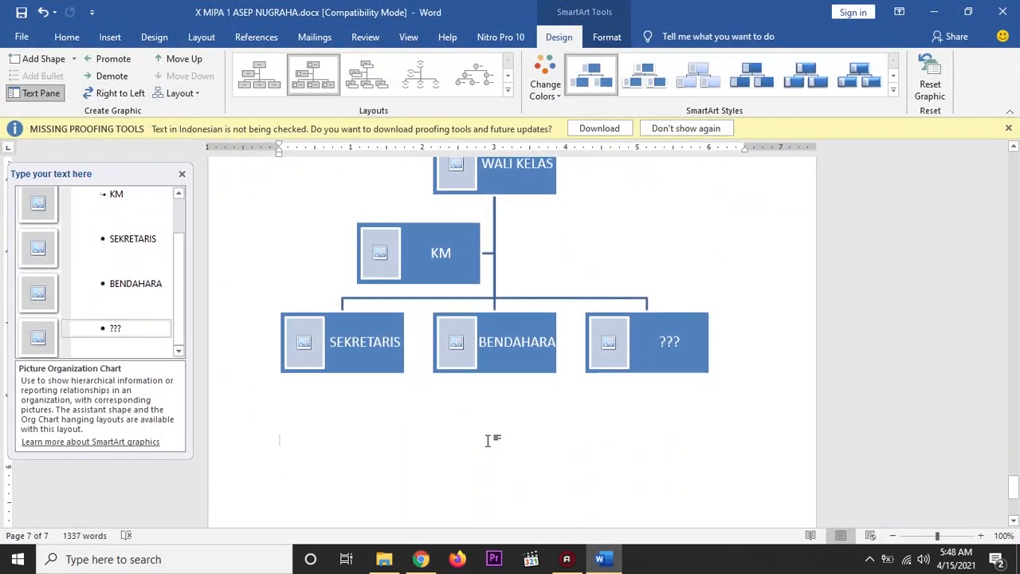
left_click(110, 38)
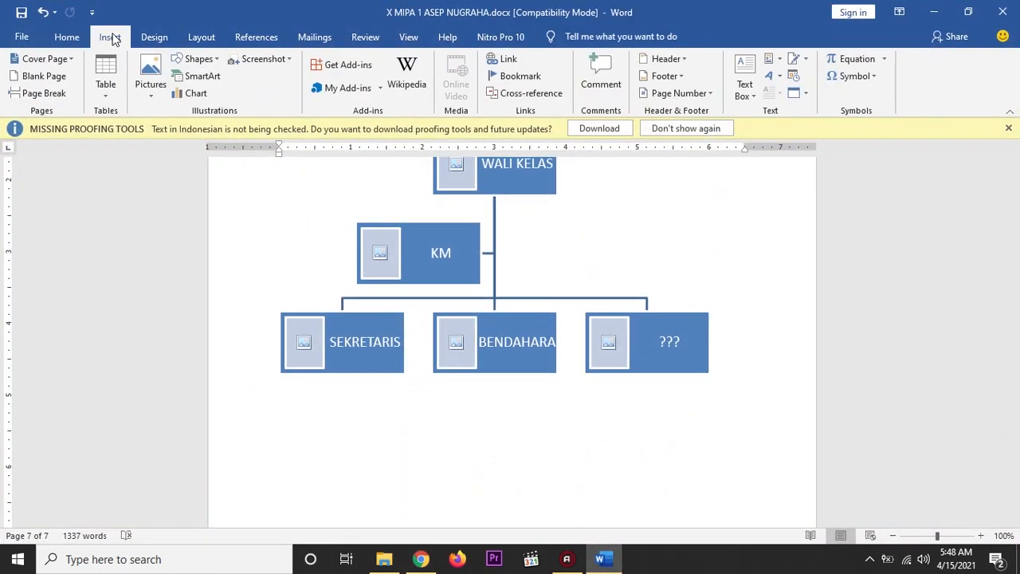
left_click(106, 80)
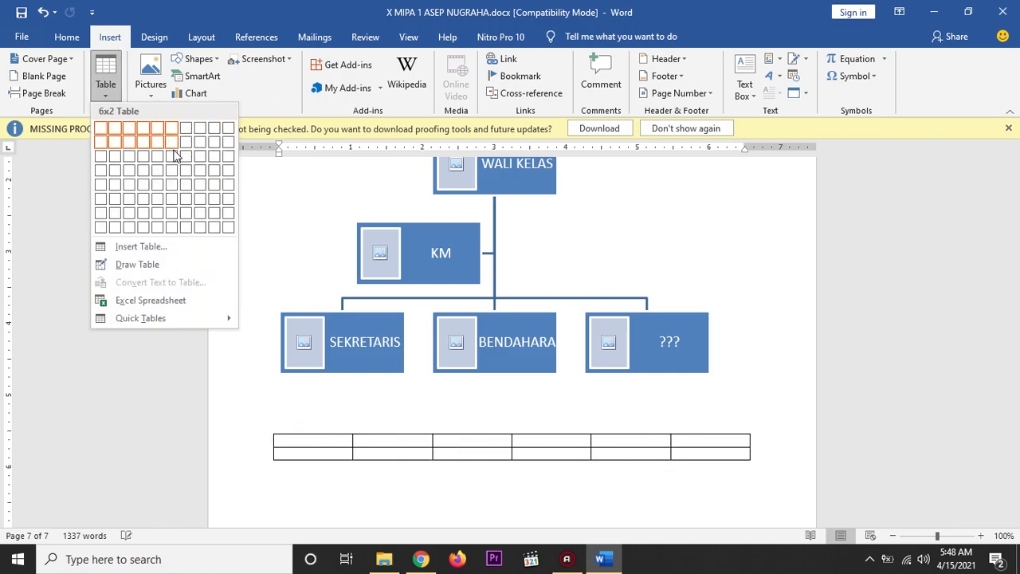
left_click(189, 157)
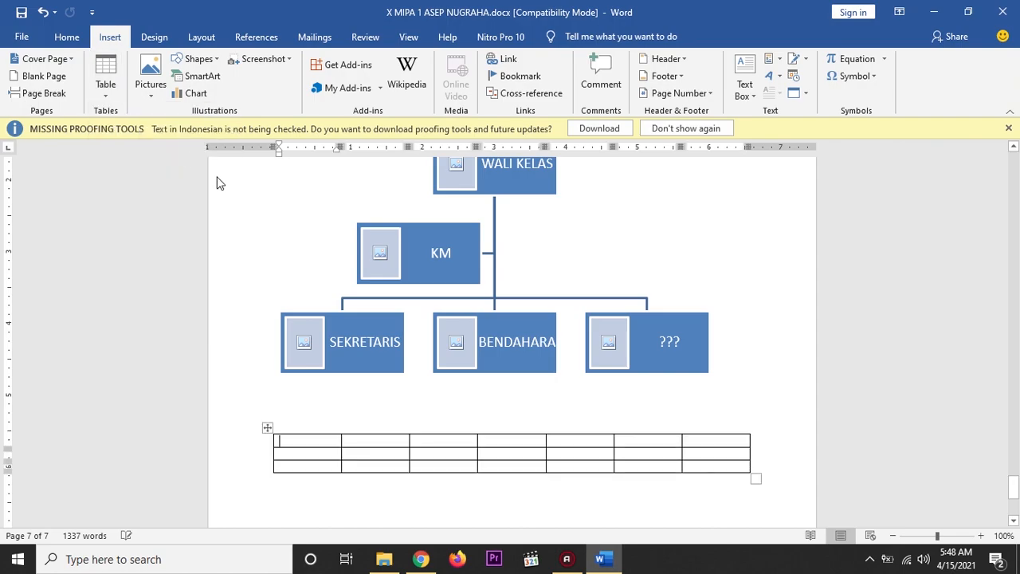
Check the sample roster in Chrome, then in Word merge the top row's cells from the second column through the seventh
left_click(609, 565)
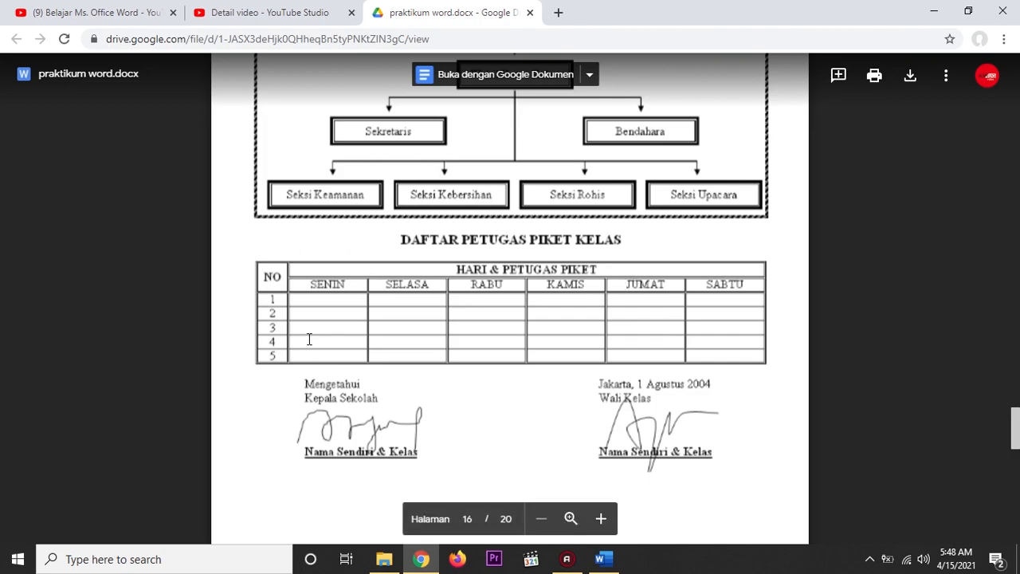
left_click(606, 562)
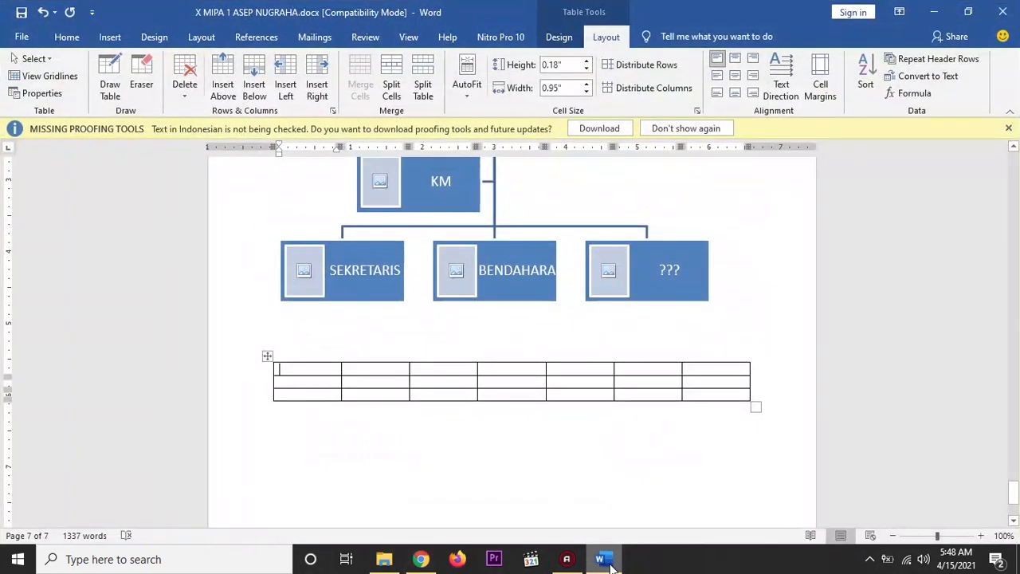
left_click_drag(394, 369, 597, 375)
left_click_drag(647, 373, 701, 374)
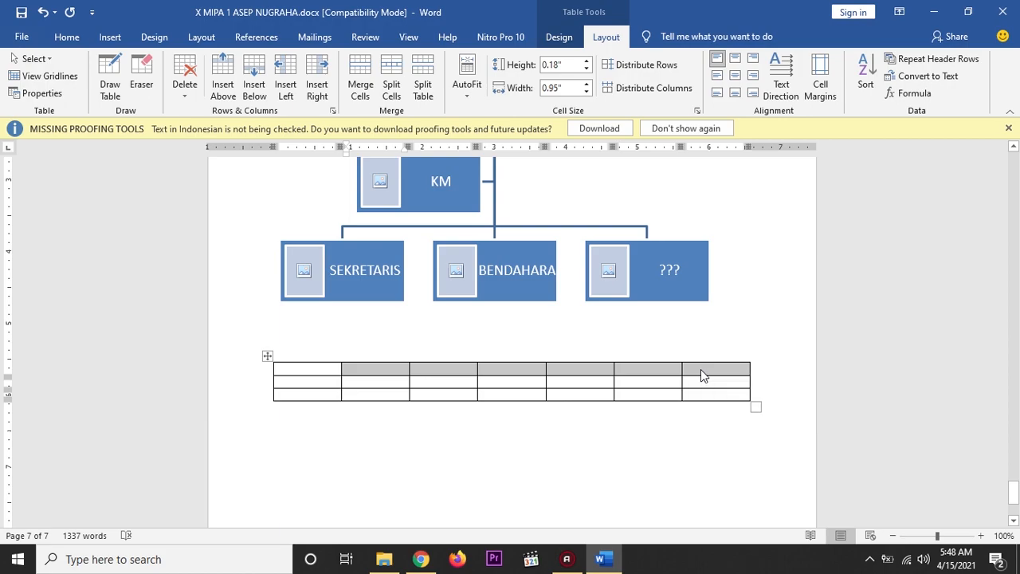
right_click(701, 369)
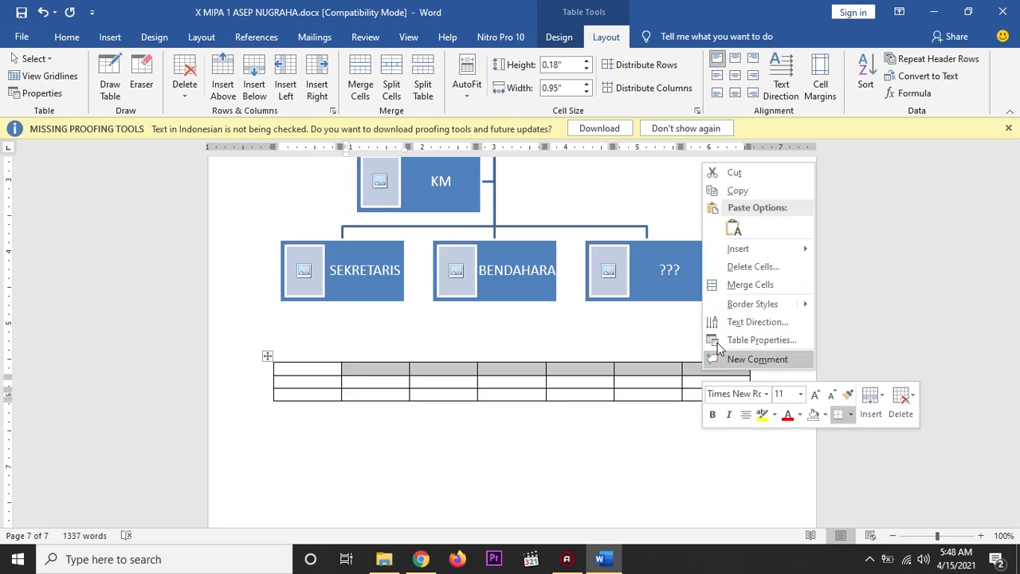
left_click(741, 285)
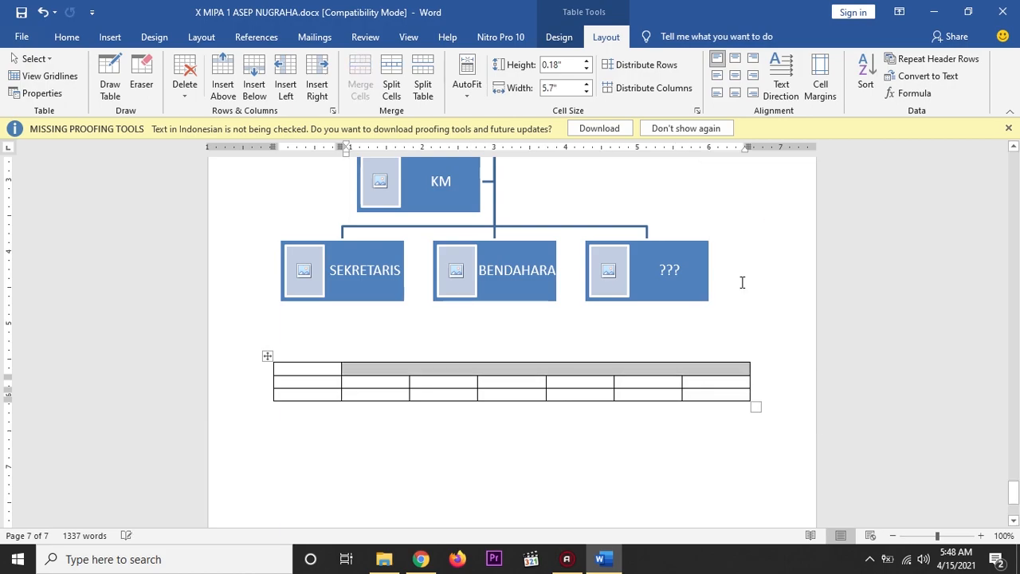
left_click(571, 404)
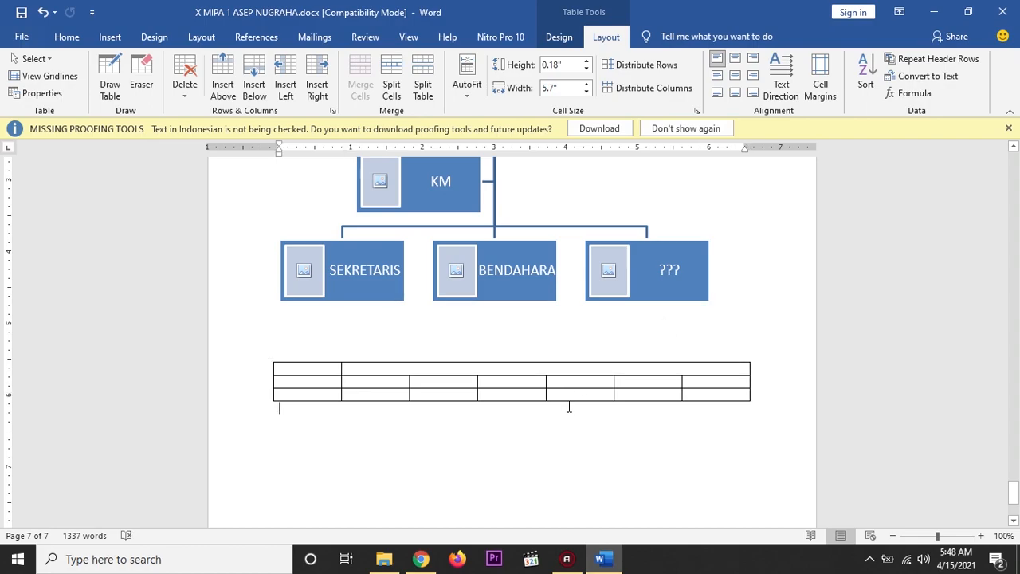
Merge the upper two cells of the table's first column into one header cell
left_click_drag(315, 373, 317, 383)
right_click(317, 383)
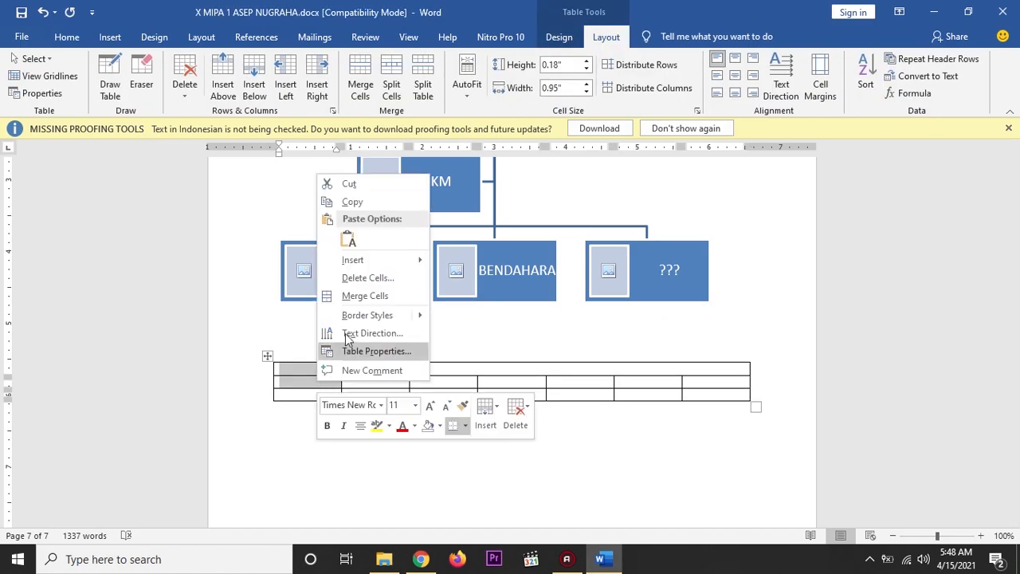
left_click(367, 297)
Enter "NO" in the merged first-column header and "HARI" in the wide merged header, checking the sample in Chrome
left_click(310, 377)
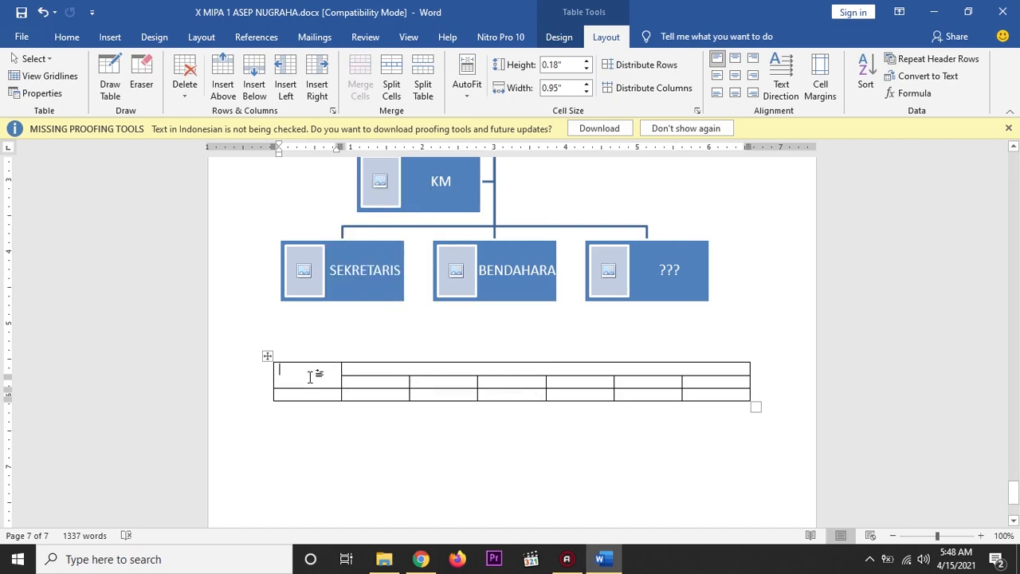
type("NO")
left_click(421, 559)
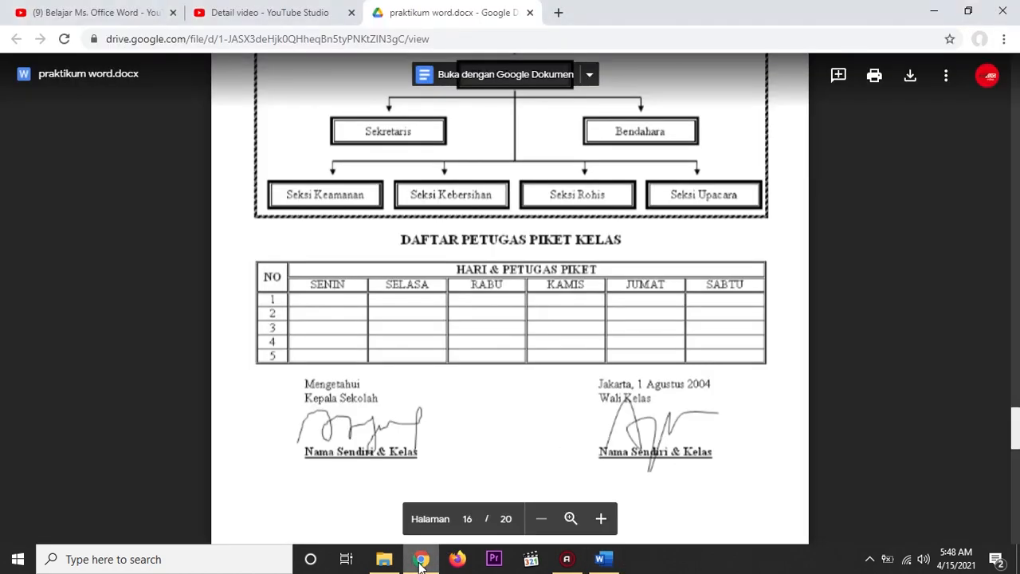
left_click(421, 558)
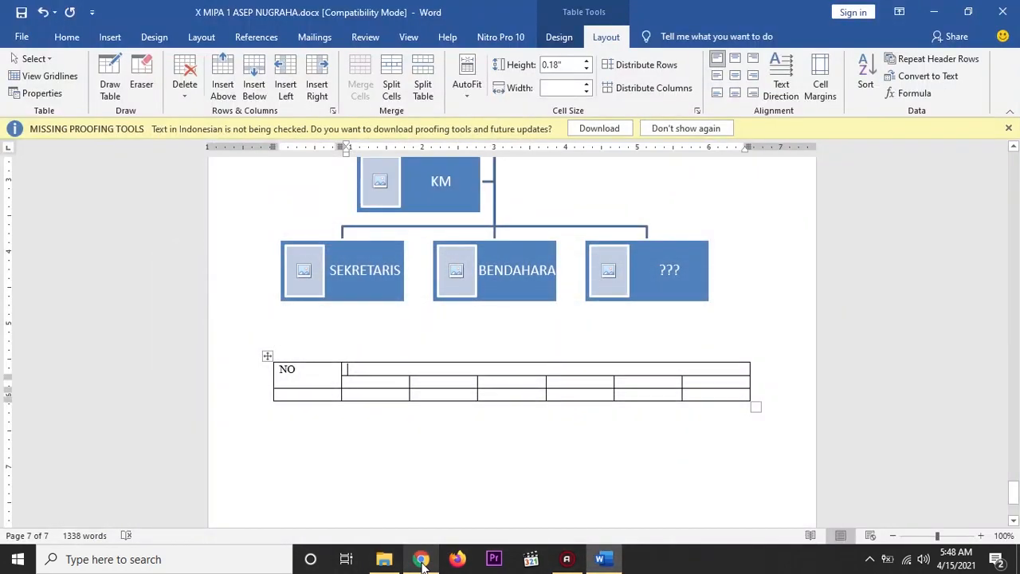
type("HARI")
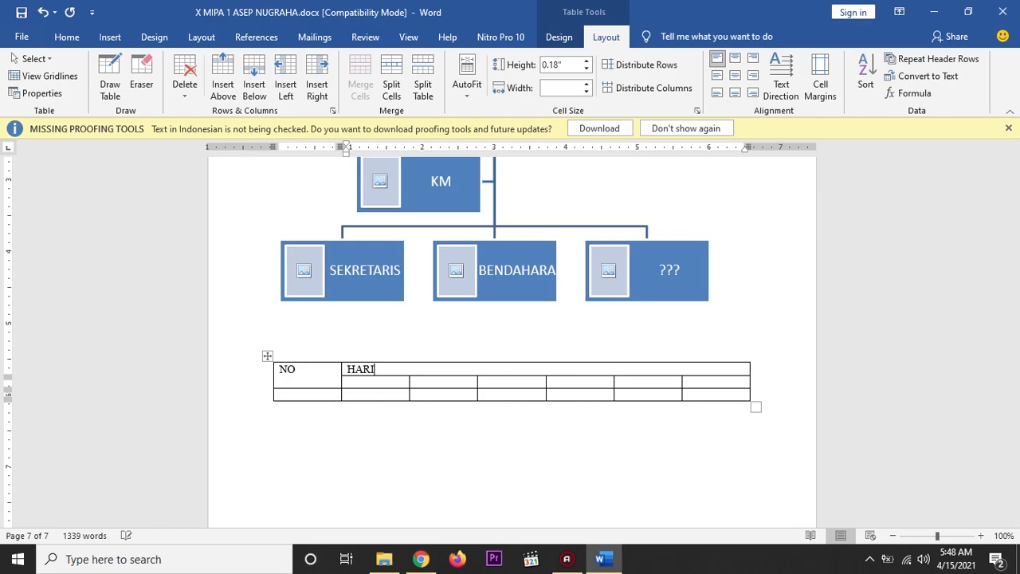
Centre the "NO" and "HARI" header texts horizontally within their cells
left_click_drag(312, 372, 268, 363)
left_click(67, 37)
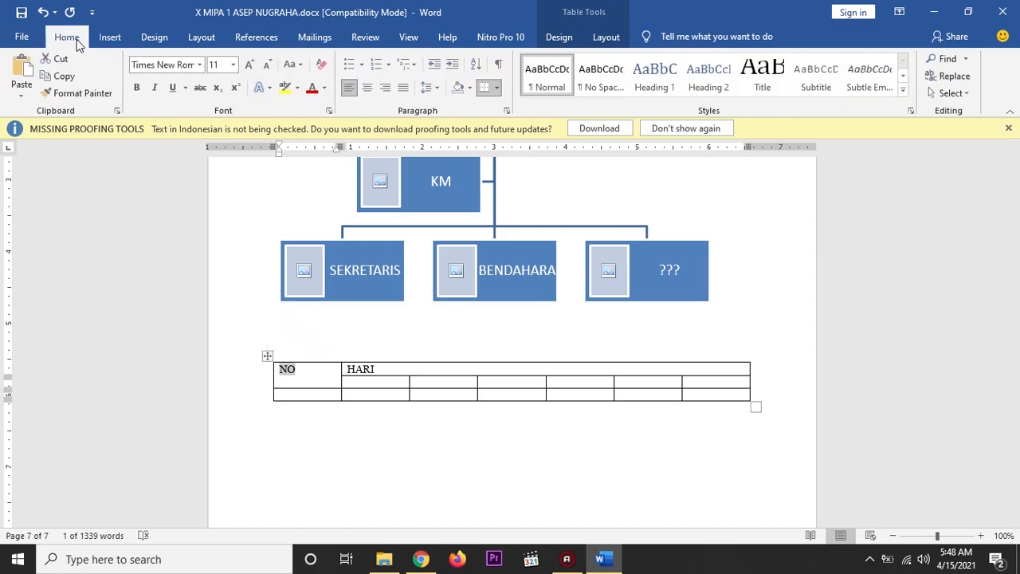
left_click(367, 90)
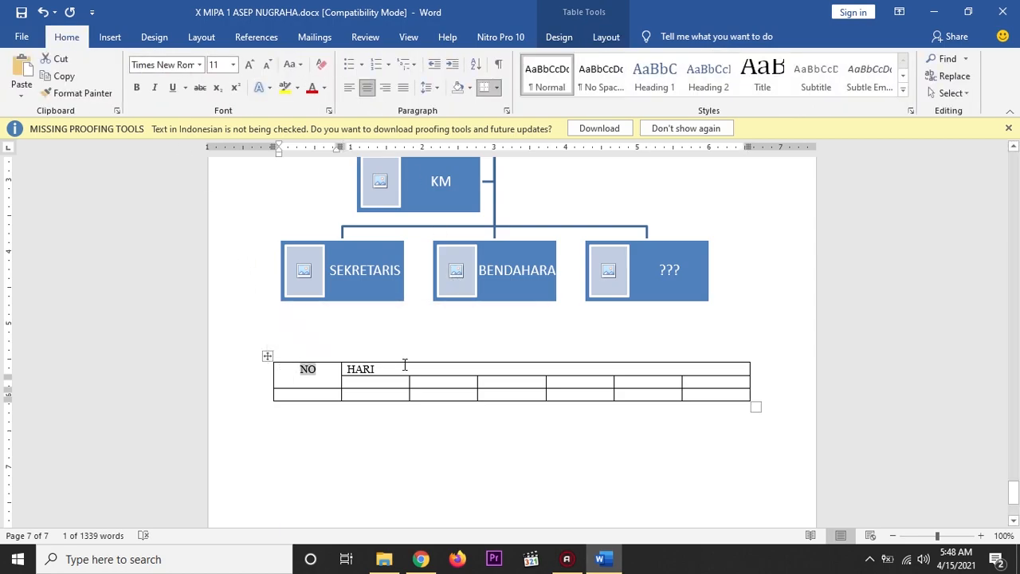
left_click_drag(404, 365, 362, 358)
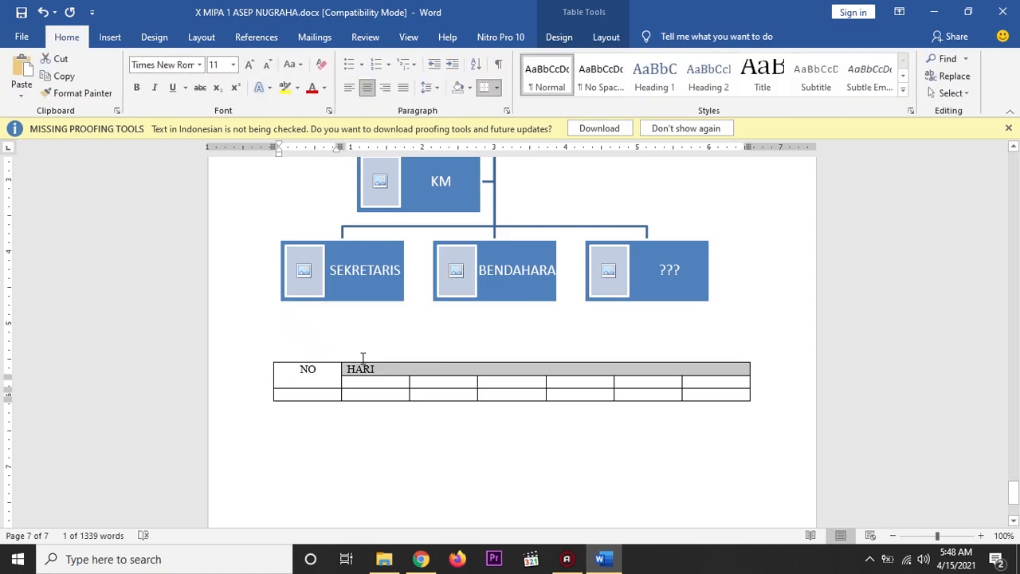
left_click(367, 90)
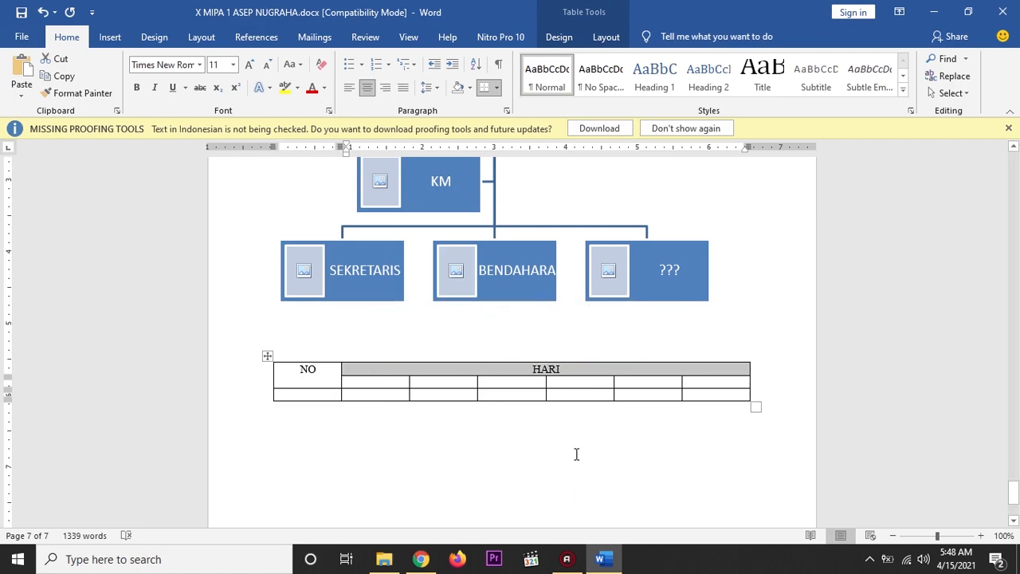
Switch to Chrome and examine the rest of the Praktekum 16 sample, including the duty roster, signature block and organisation chart
left_click(435, 557)
scroll(514, 433, "down", 2)
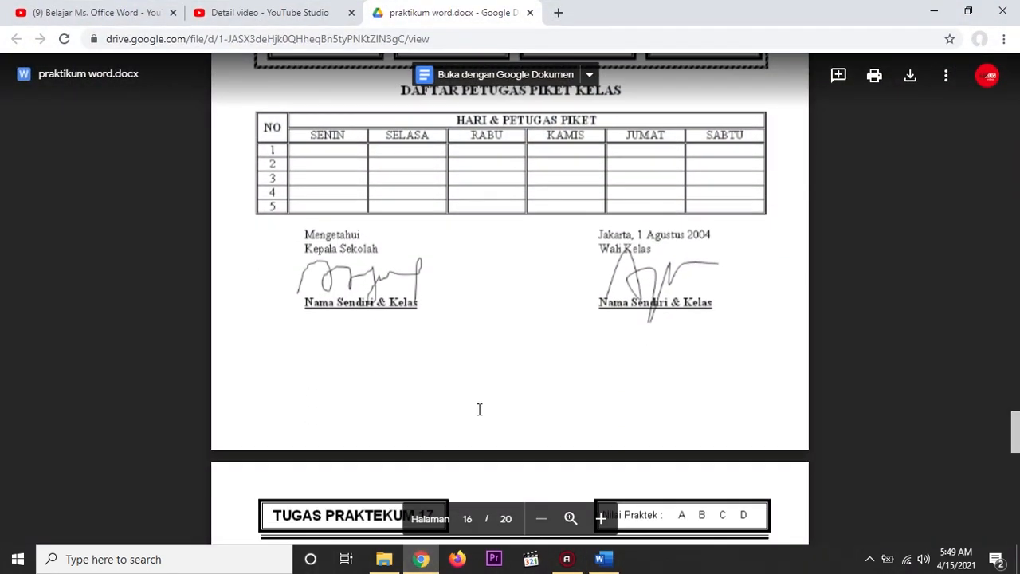
scroll(612, 314, "down", 4)
scroll(612, 317, "up", 1)
scroll(612, 317, "up", 4)
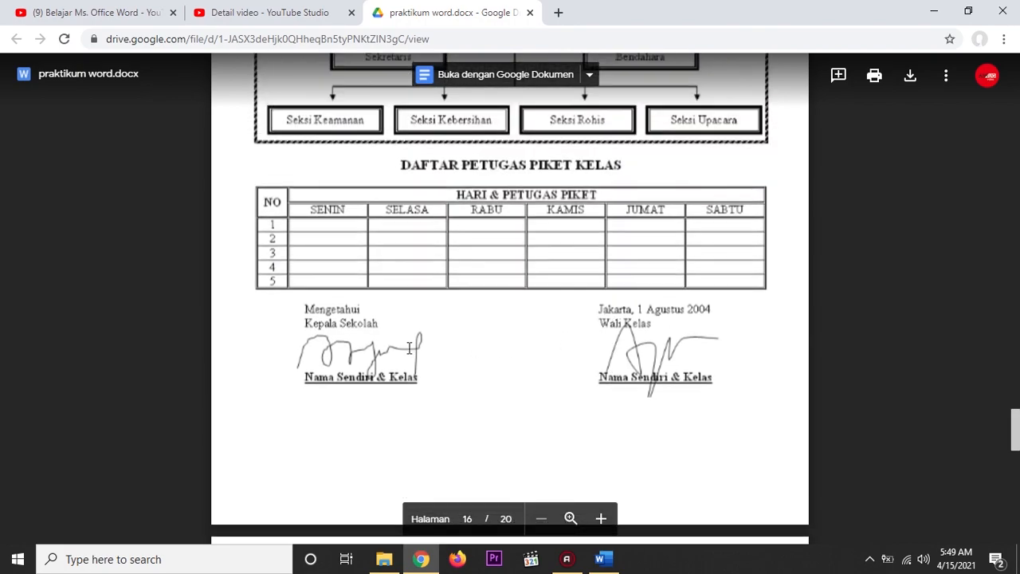
scroll(528, 353, "down", 2)
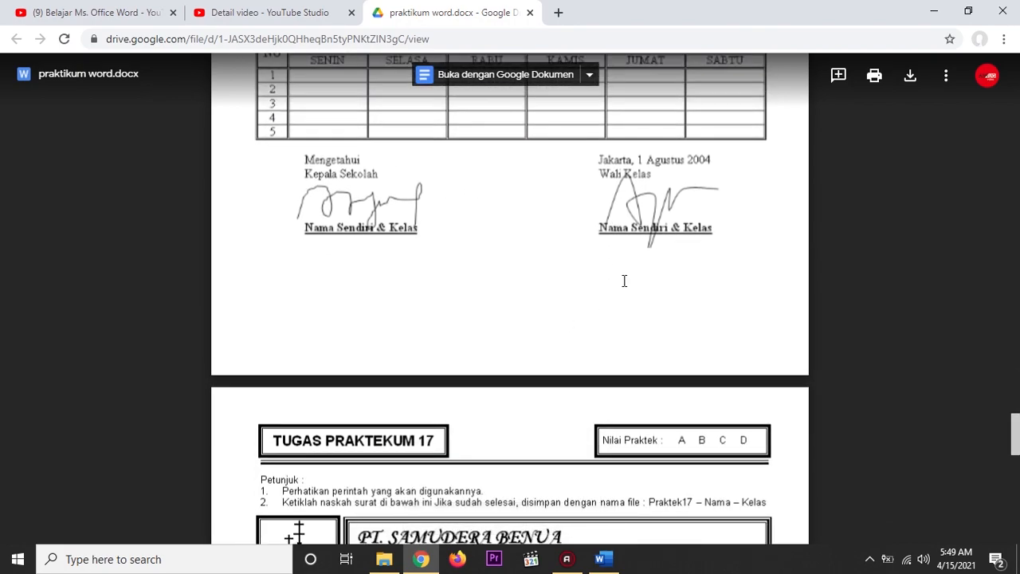
scroll(624, 282, "up", 2)
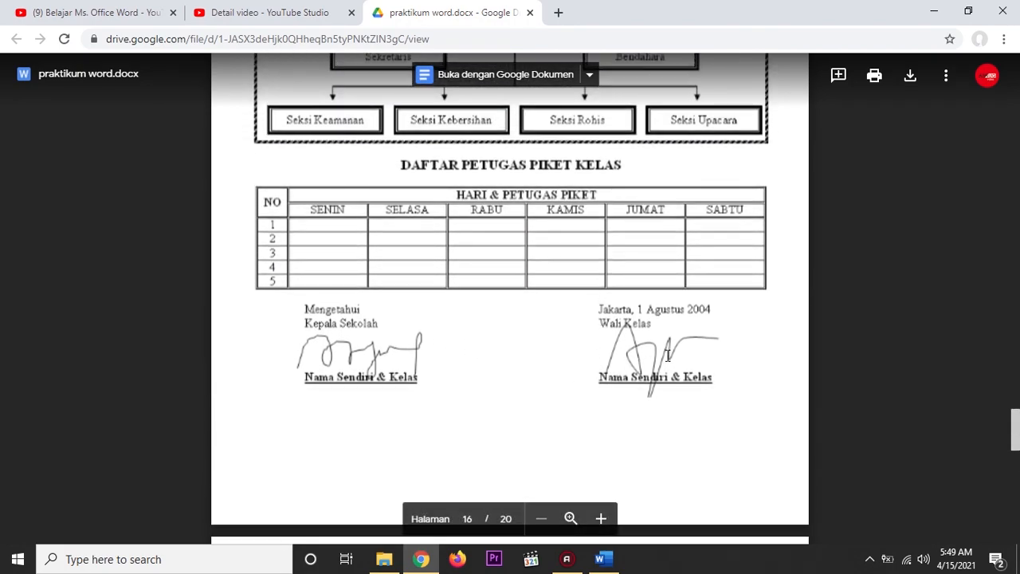
scroll(668, 356, "down", 3)
scroll(544, 343, "up", 2)
scroll(544, 343, "up", 1)
scroll(722, 411, "down", 3)
scroll(722, 410, "up", 4)
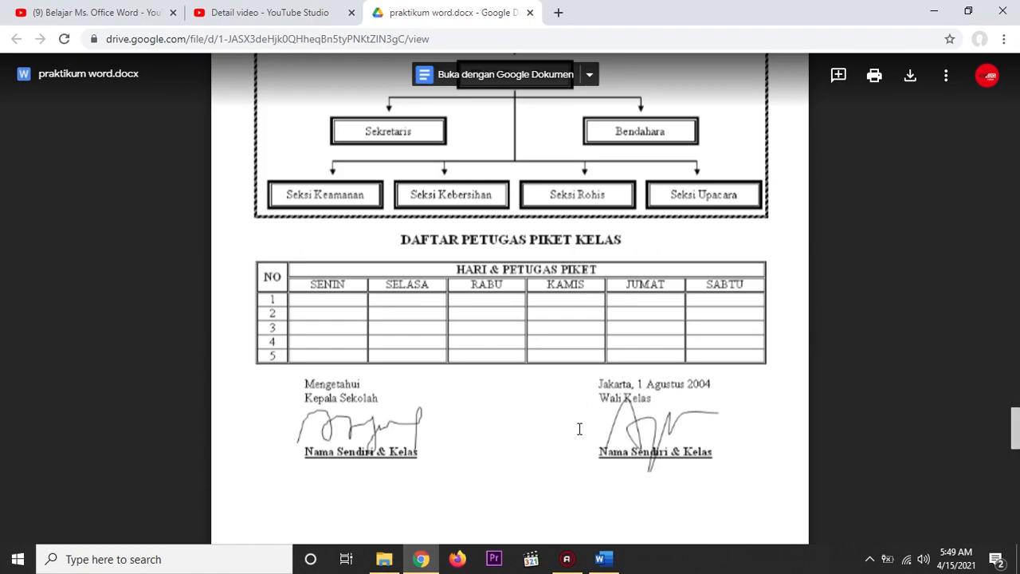
scroll(564, 408, "up", 4)
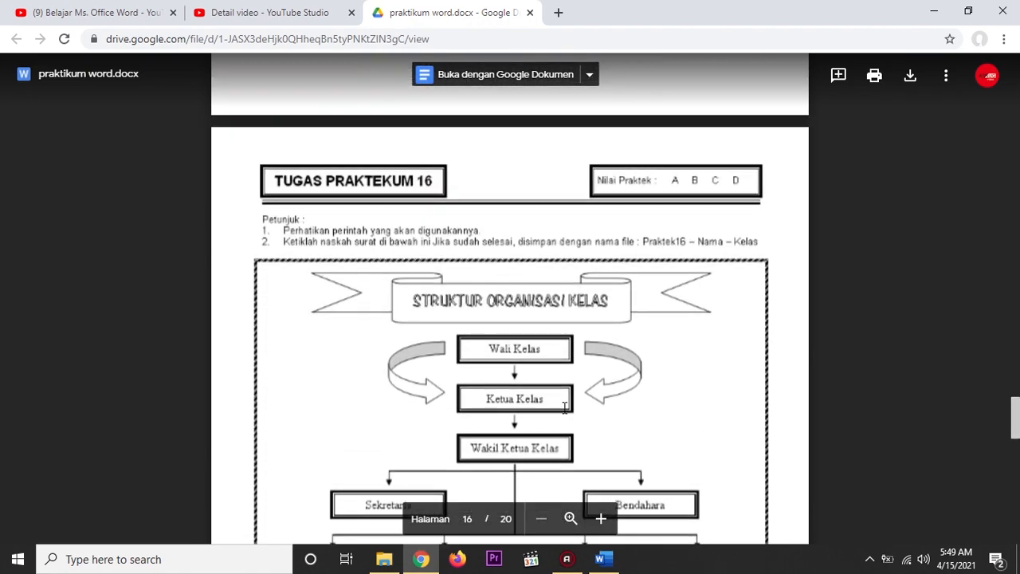
scroll(564, 408, "down", 3)
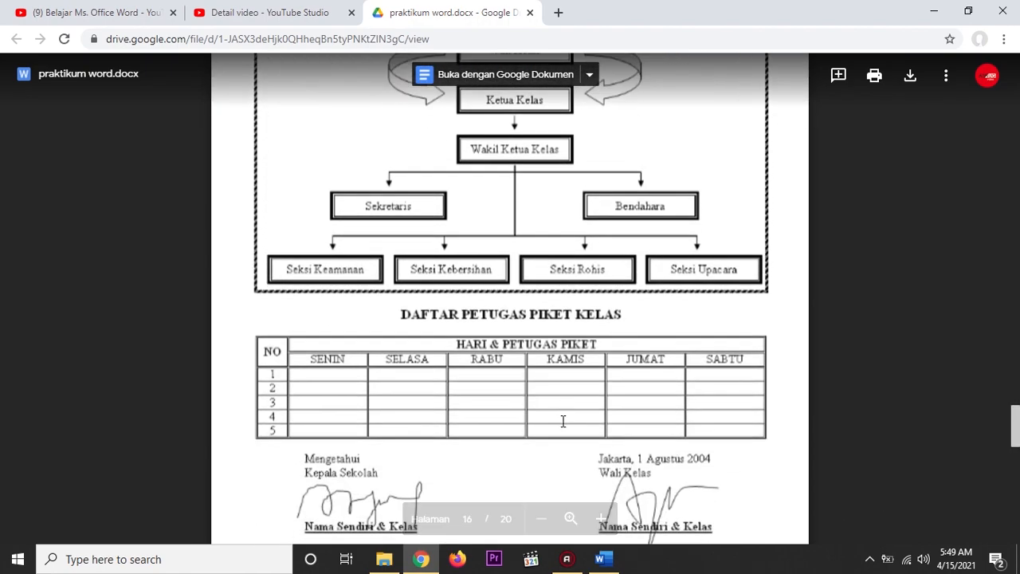